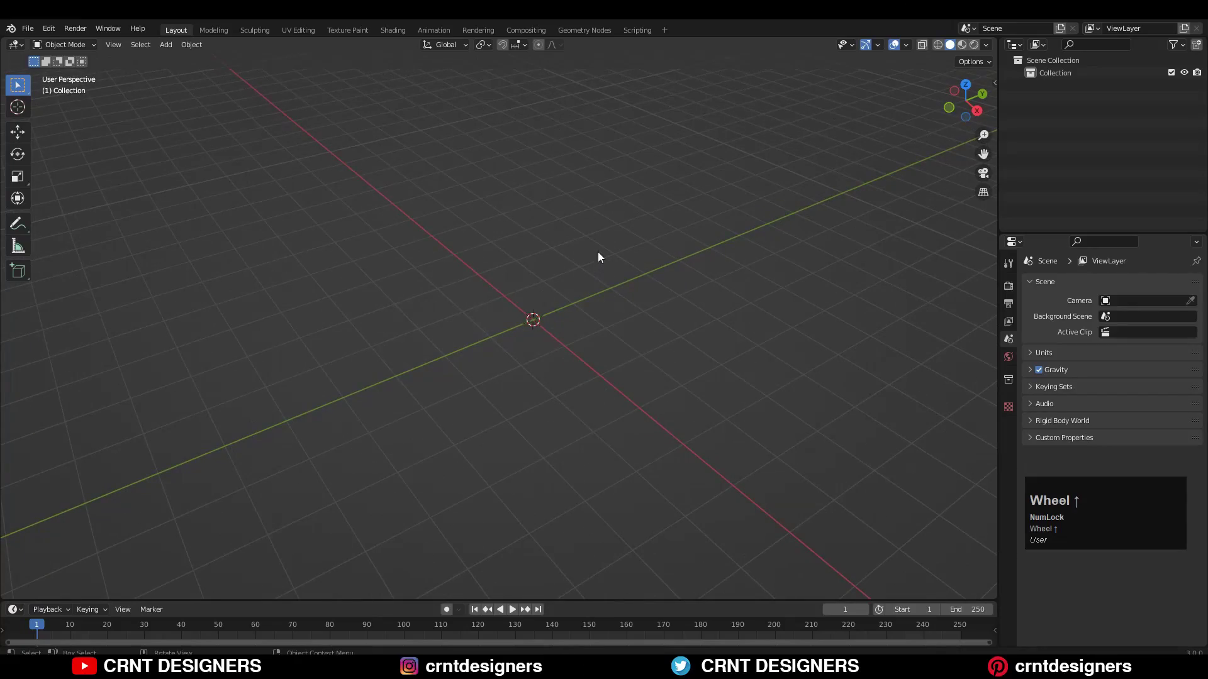
Add a mesh cylinder with 64 vertices, 1 m radius and 2 m depth at the world origin.
key(shift+a)
mouse_move(590, 239)
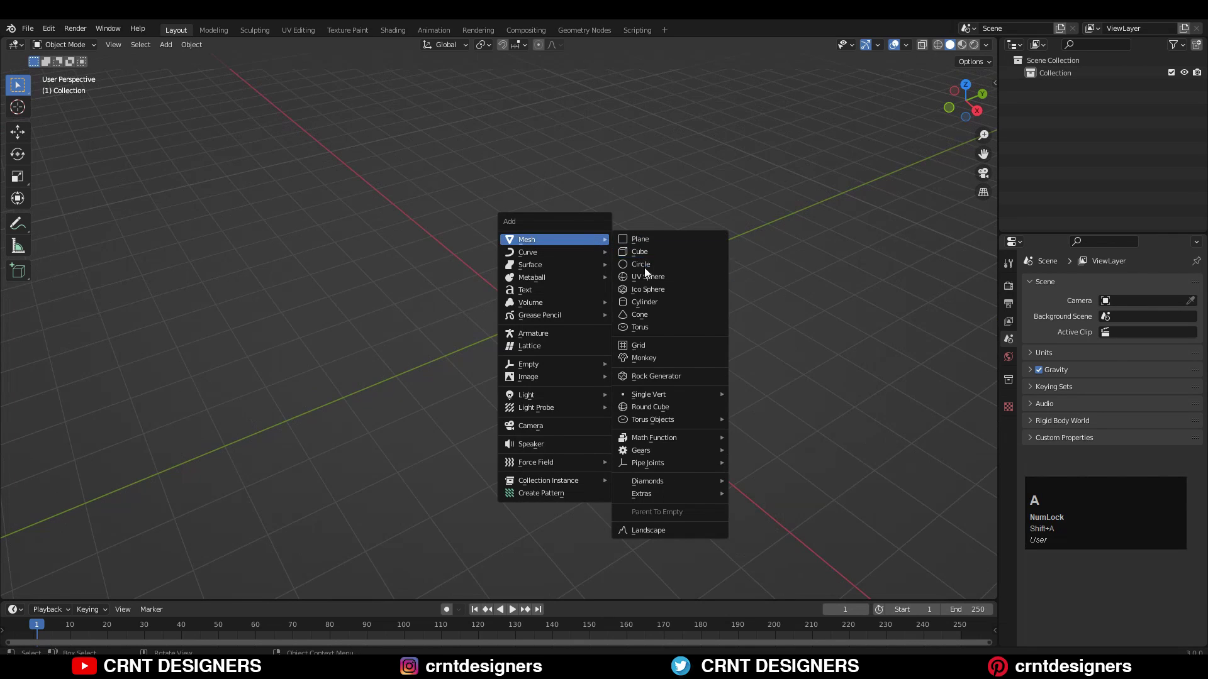
click(639, 304)
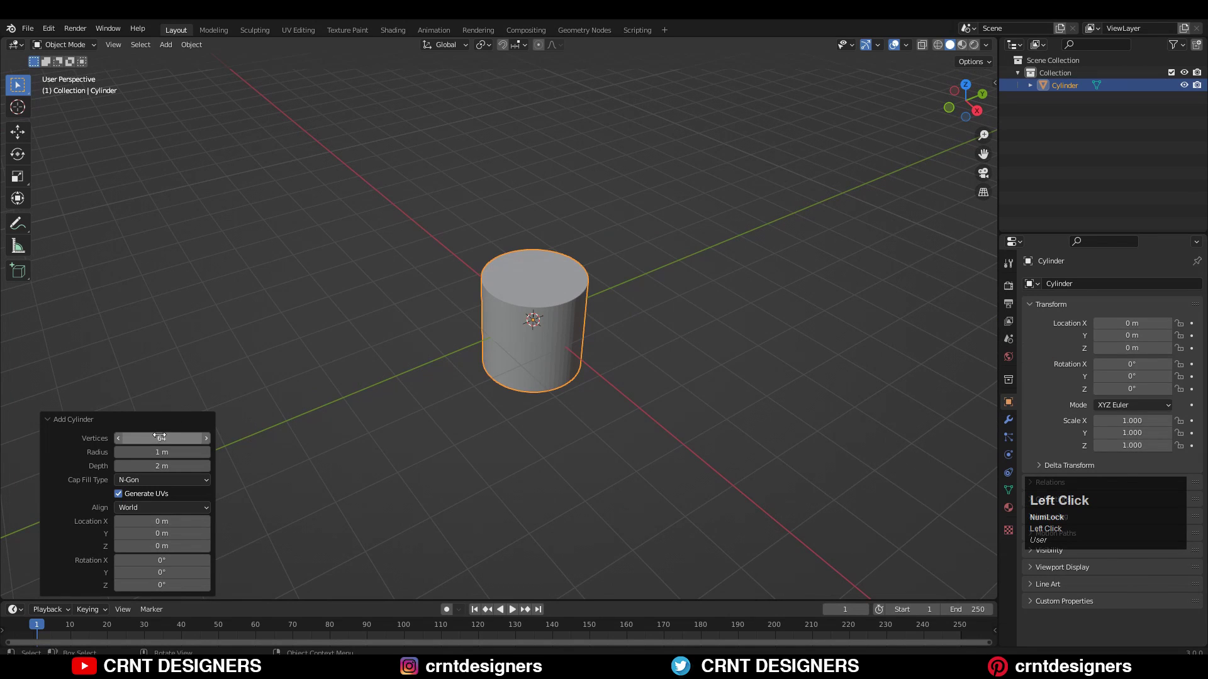
Scale the cylinder by a factor of 3 along the Z axis in front view.
click(979, 110)
click(945, 103)
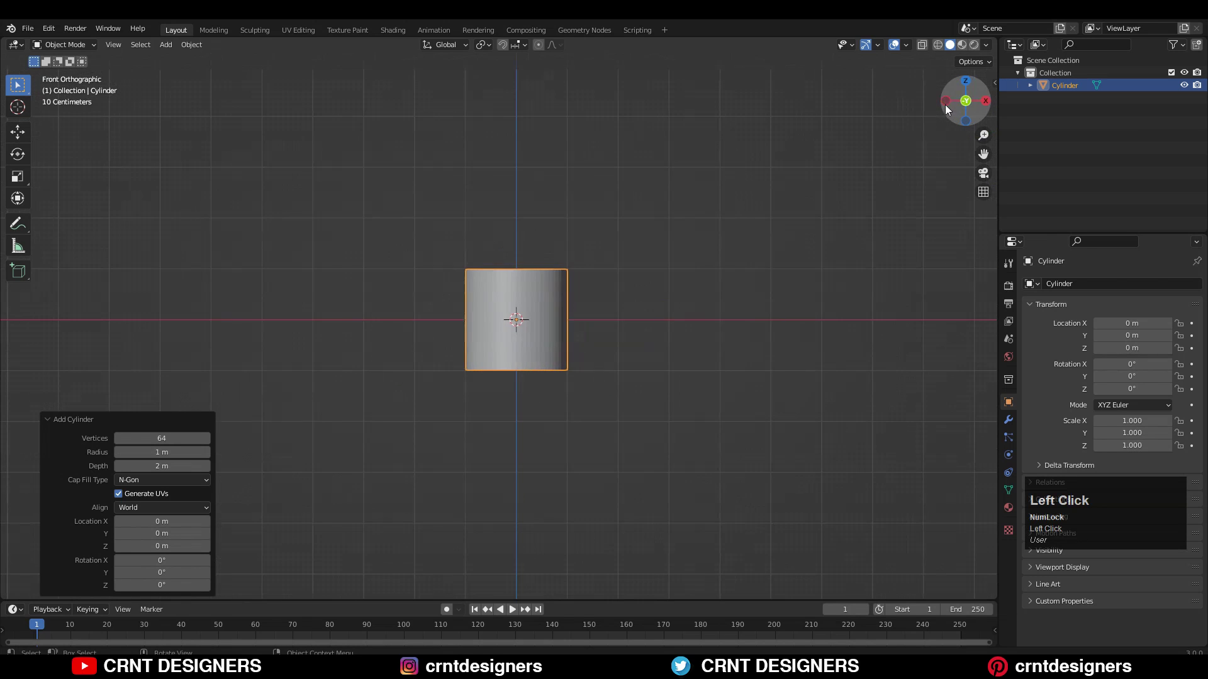
scroll(785, 224, up, 1)
scroll(671, 304, up, 4)
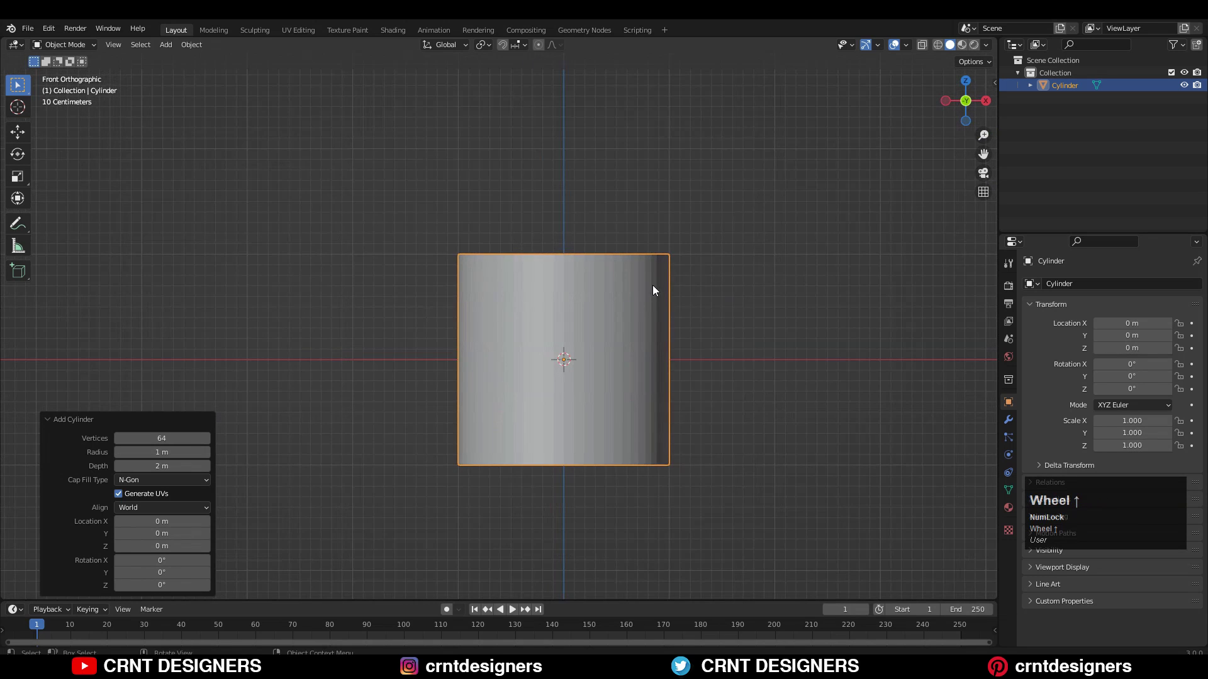
scroll(652, 290, down, 4)
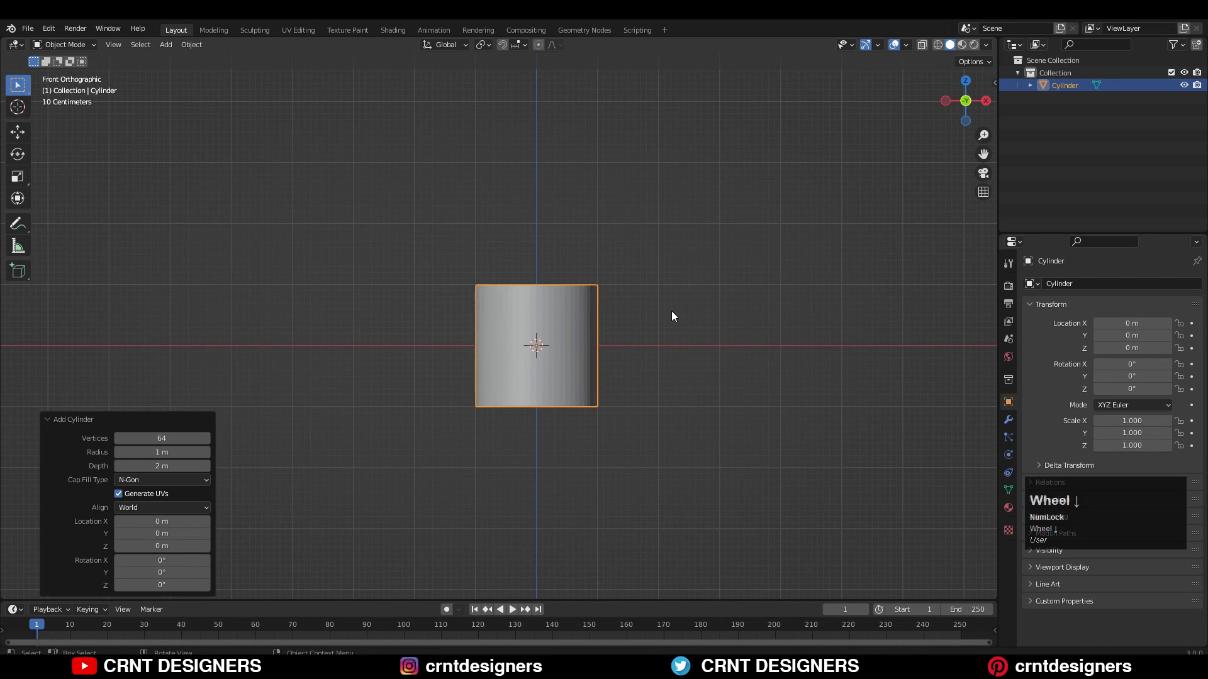
key(s)
key(z)
key(ctrl)
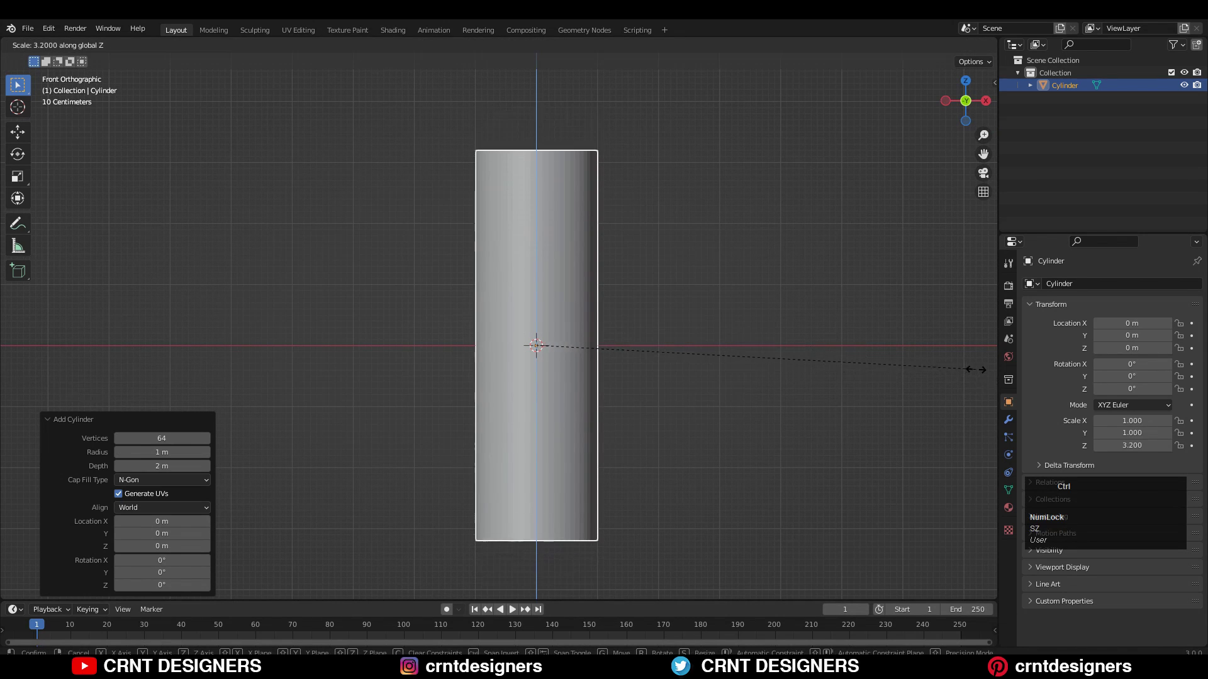
click(658, 257)
Extrude the cylinder's top end 0.4 m upward in Edit Mode and scale it to 0.7 to form a taper.
key(Tab)
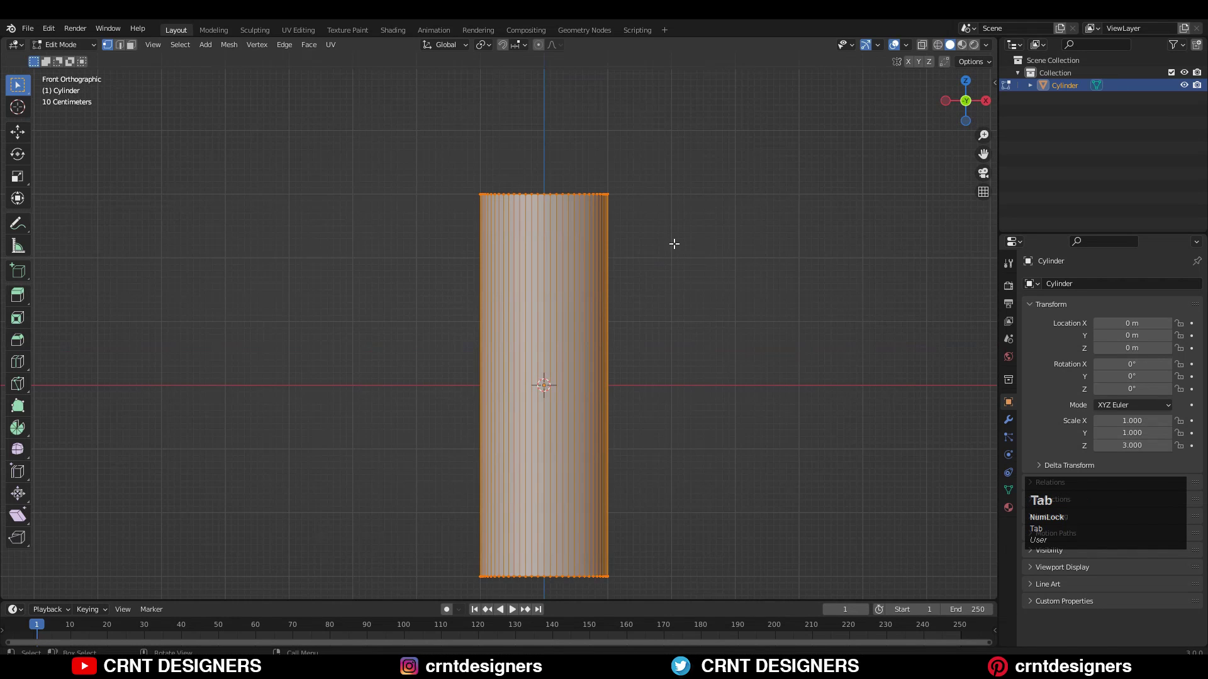
click(923, 45)
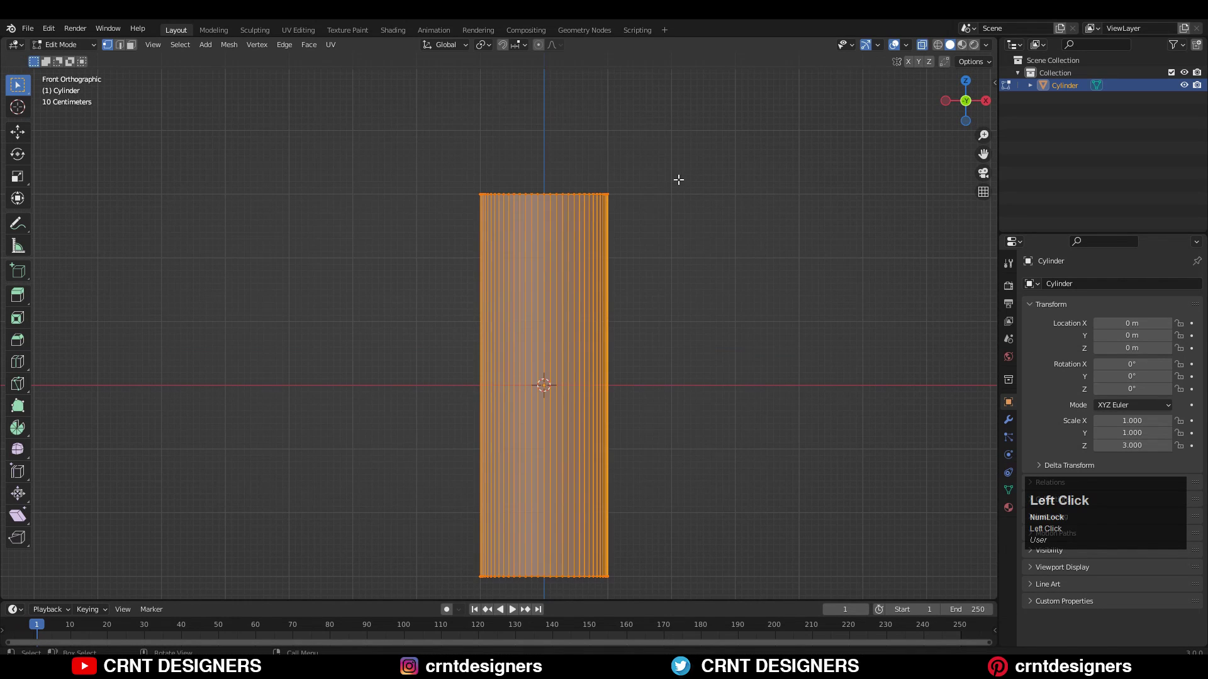
drag(732, 136, 346, 238)
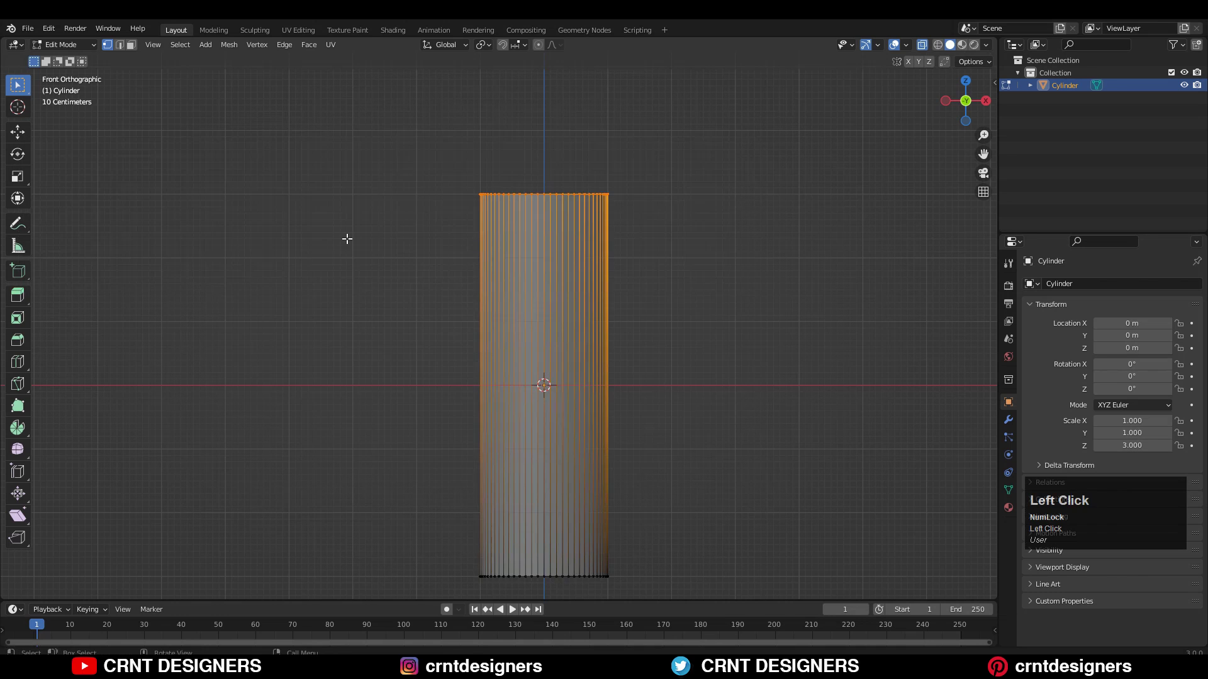
shift+middle_drag(590, 183, 569, 226)
alt+click(568, 216)
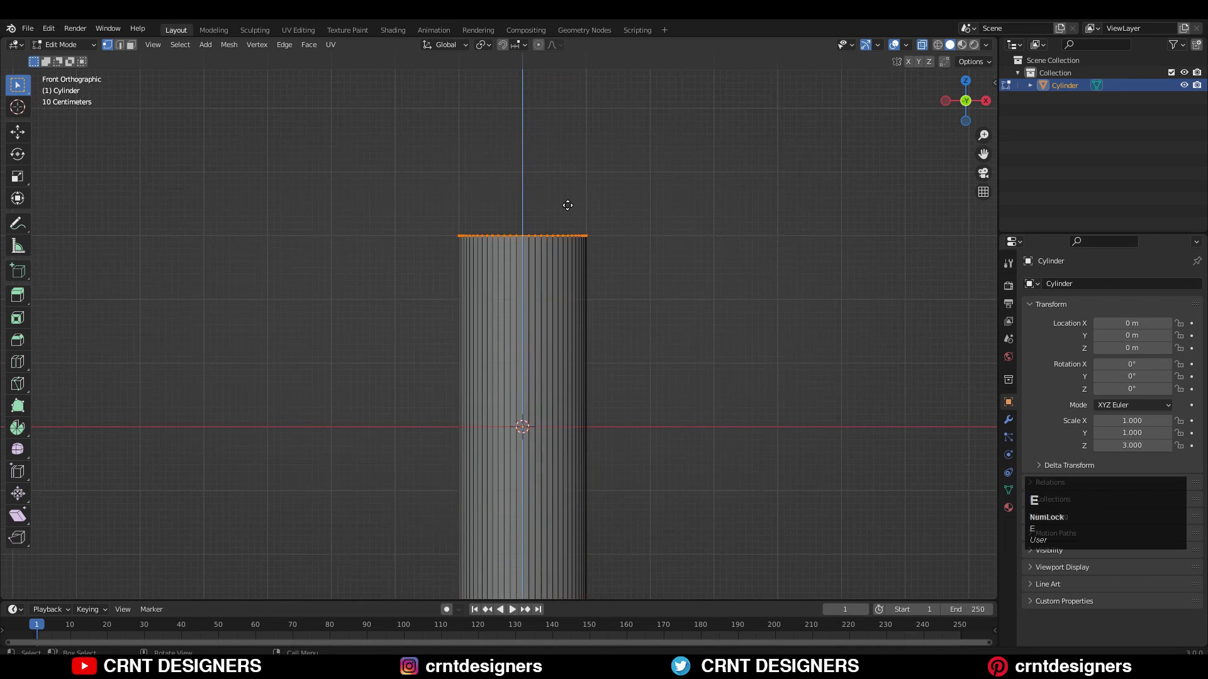
key(e)
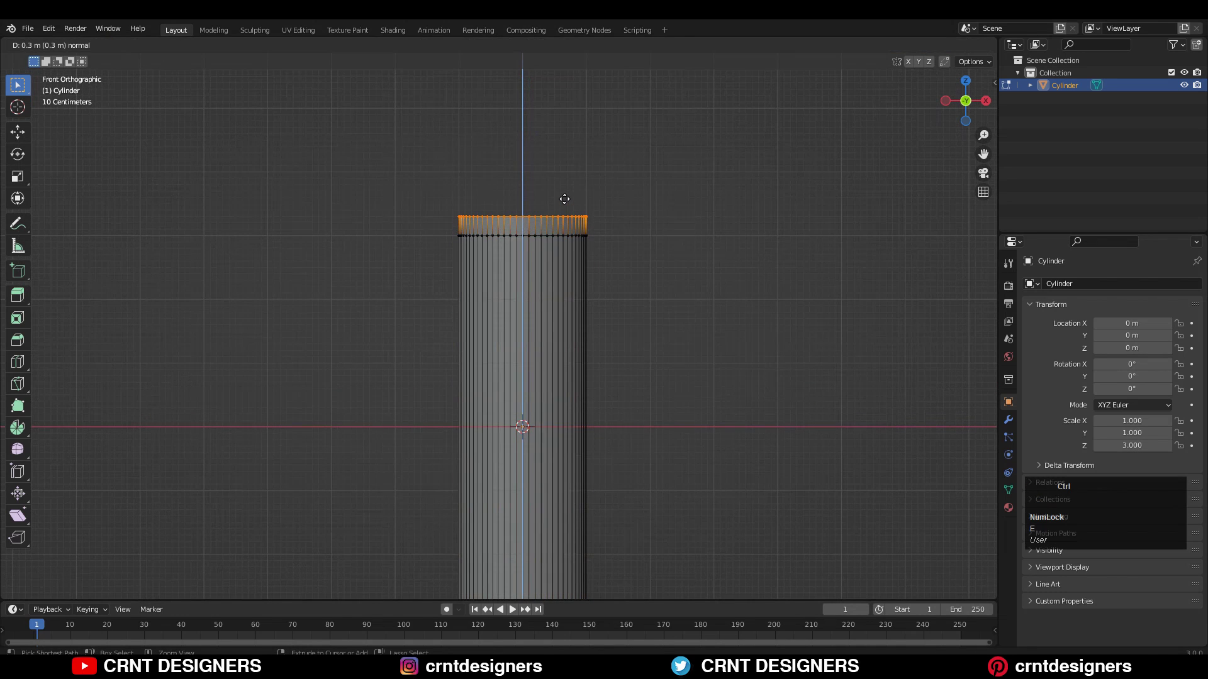
click(561, 189)
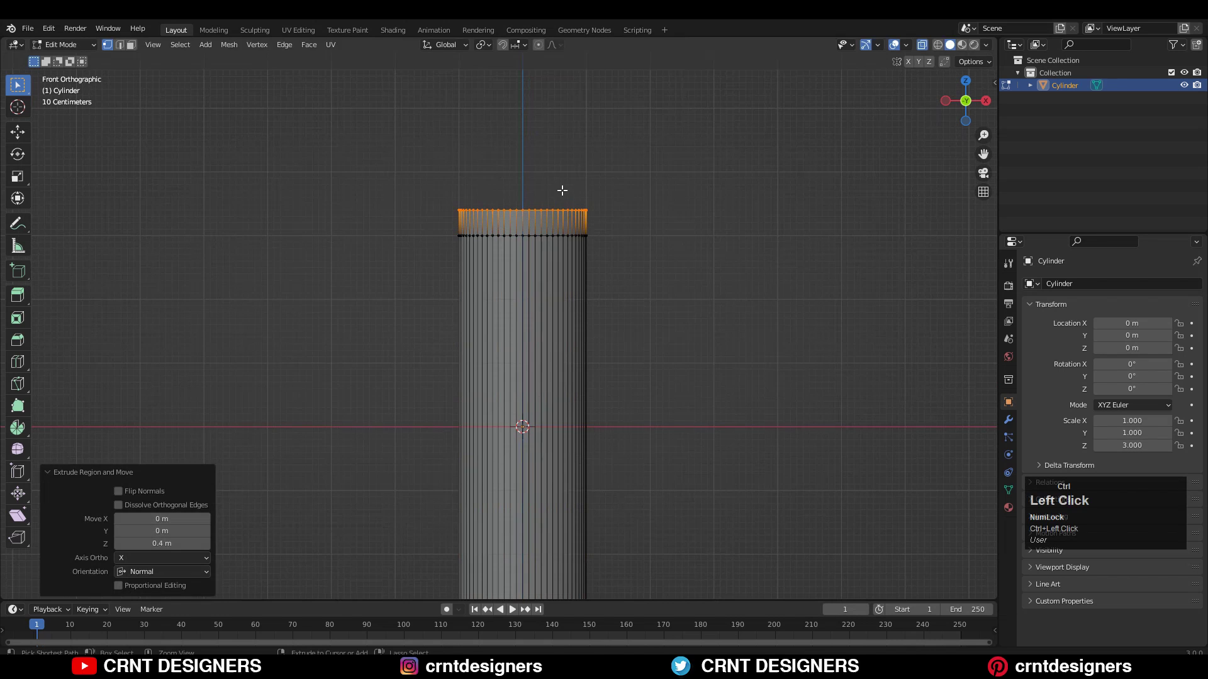
key(s)
click(631, 207)
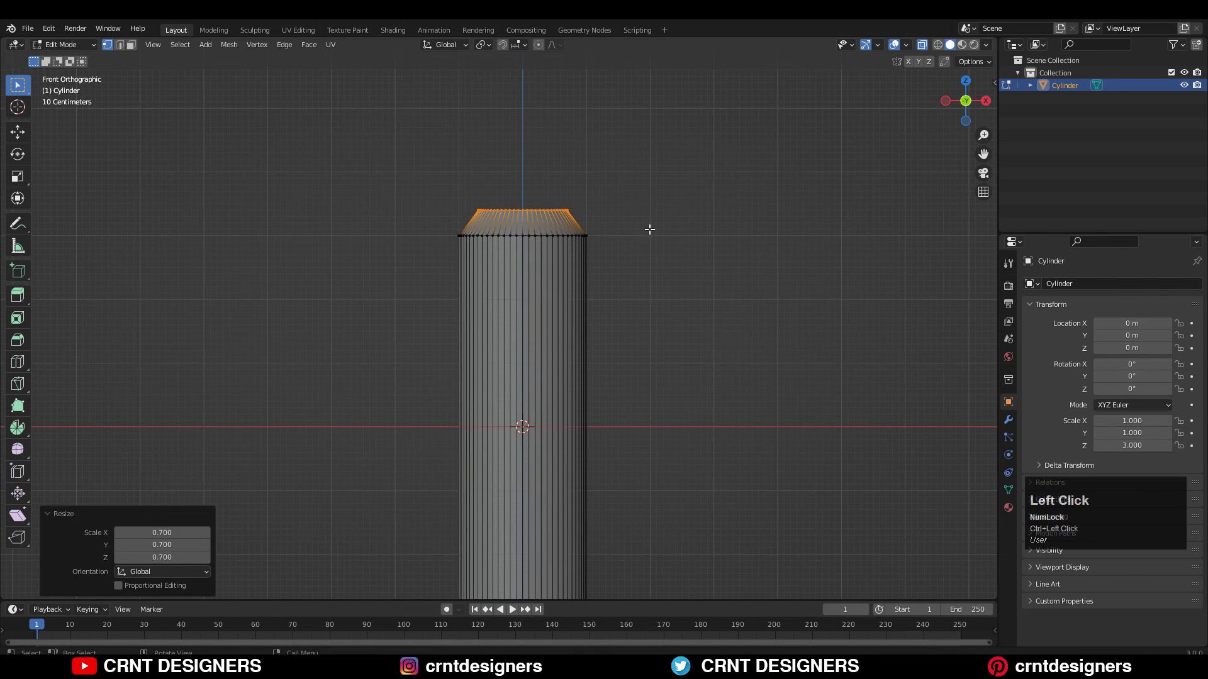
Extrude the cylinder's bottom end 0.3 m downward and scale it inward to form a matching taper.
drag(602, 383, 254, 495)
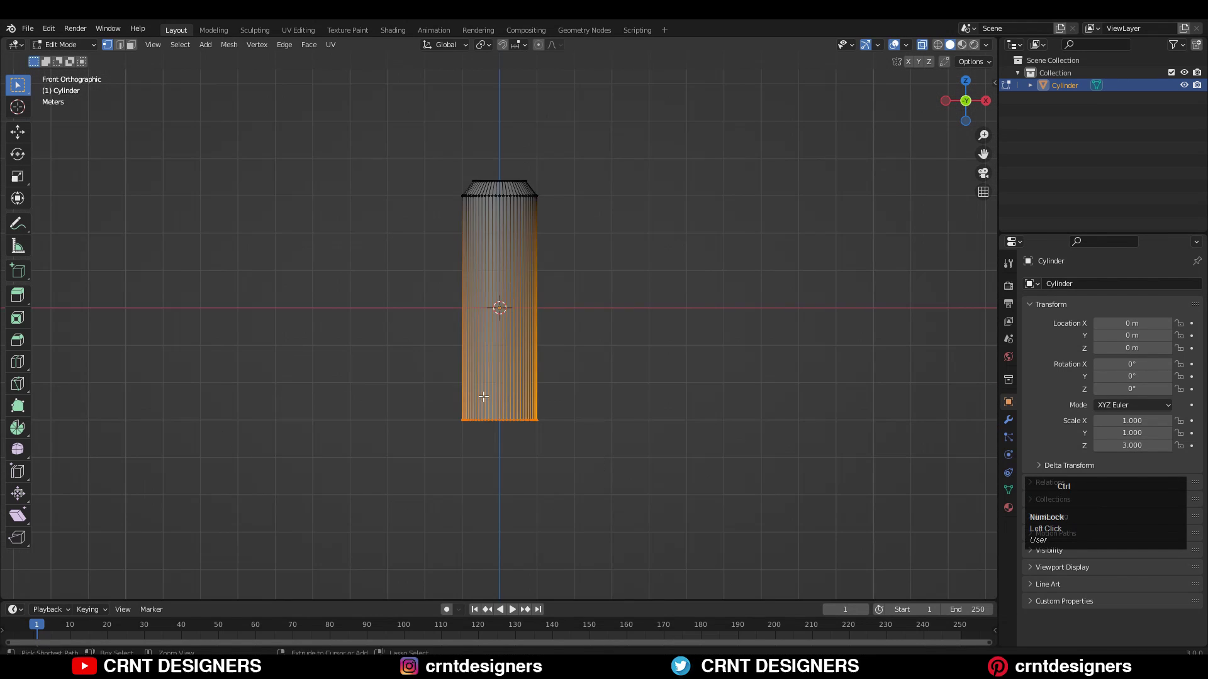
scroll(483, 396, up, 3)
shift+middle_drag(550, 445, 578, 338)
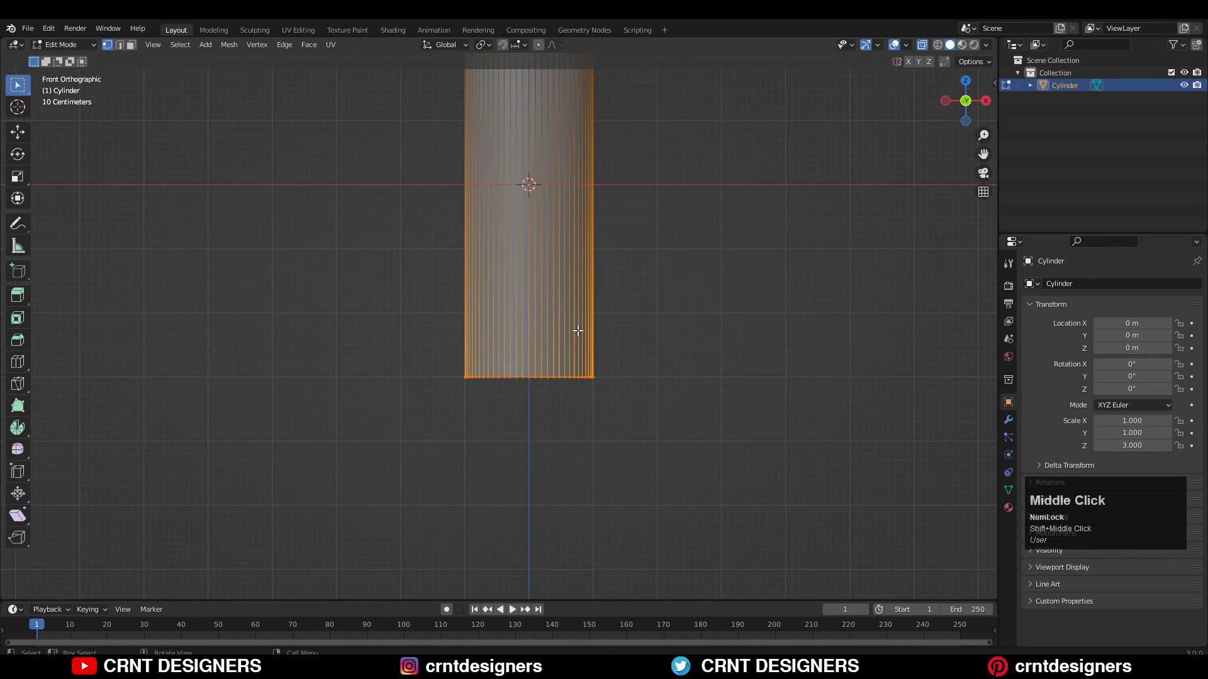
key(e)
click(574, 351)
key(s)
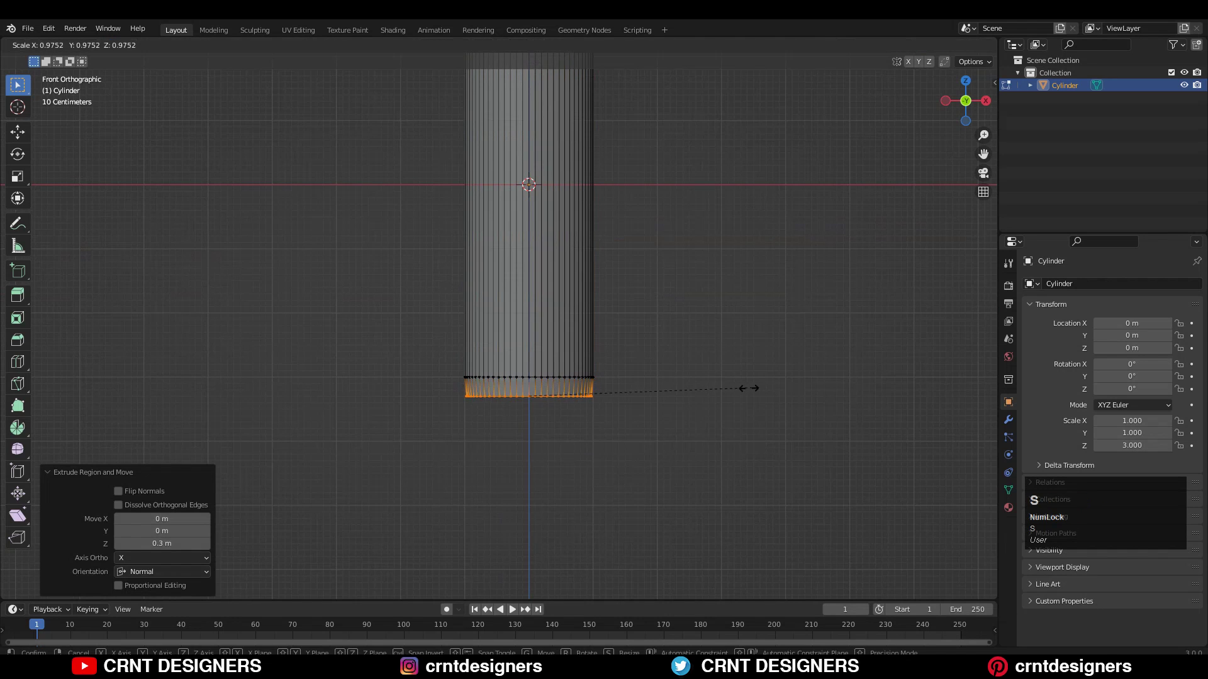
click(696, 391)
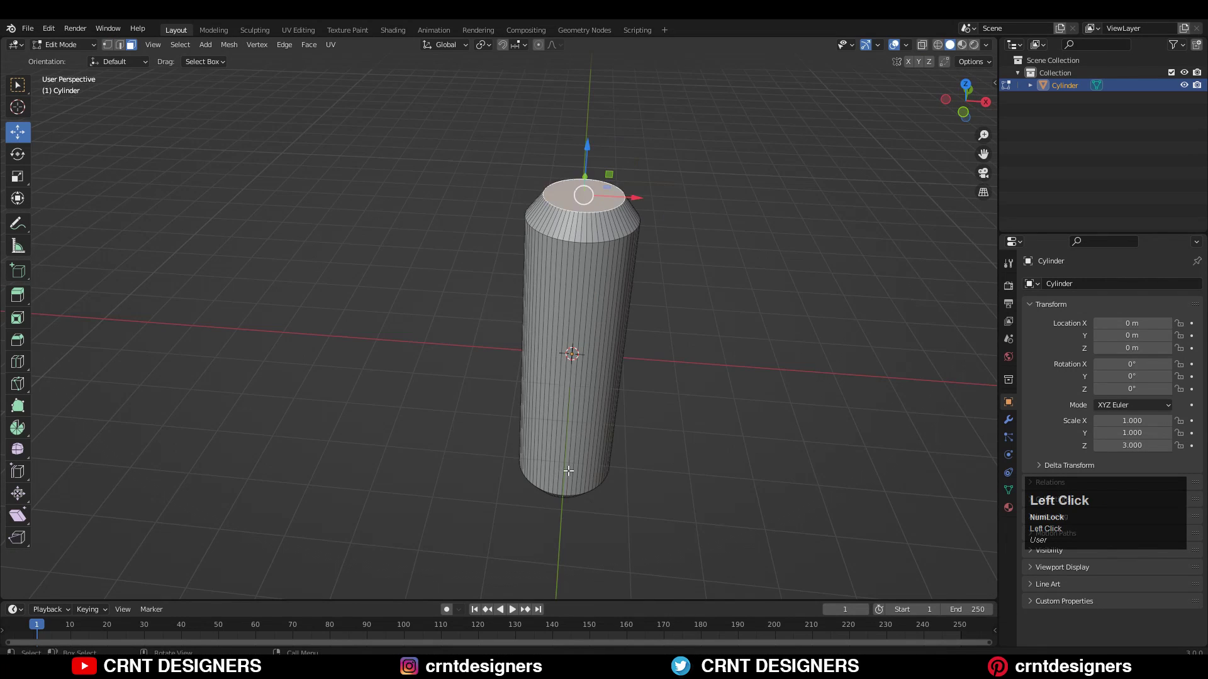
Select the top and bottom cap faces and delete them to leave the tube open at both ends.
middle_drag(568, 471, 608, 310)
click(626, 308)
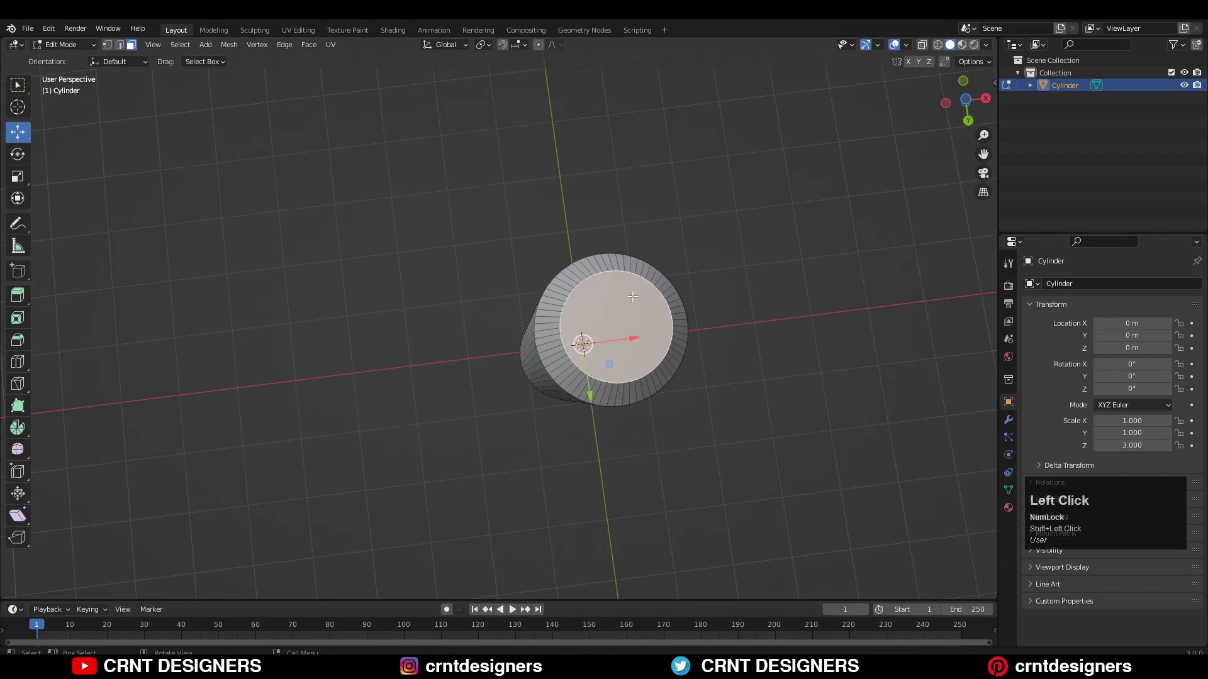
key(x)
click(633, 316)
middle_drag(634, 316, 622, 463)
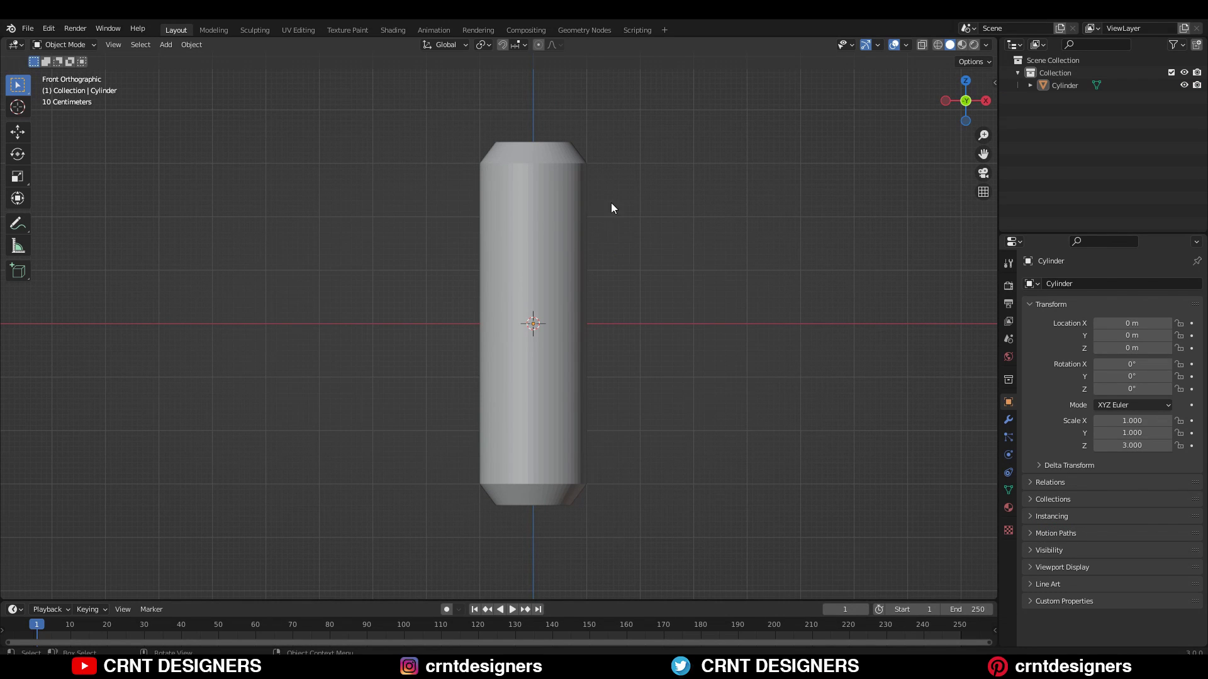
Add a Round Cube in Object Mode and apply the Capsule preset to it.
key(shift+a)
mouse_move(617, 221)
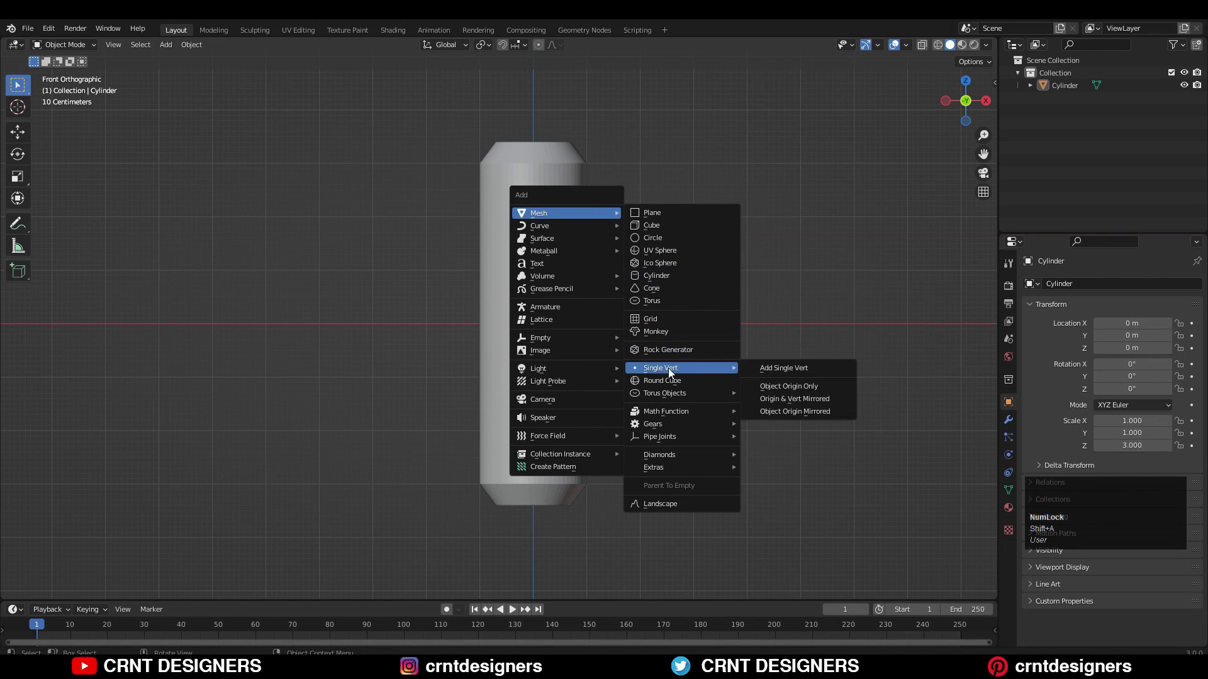
click(677, 381)
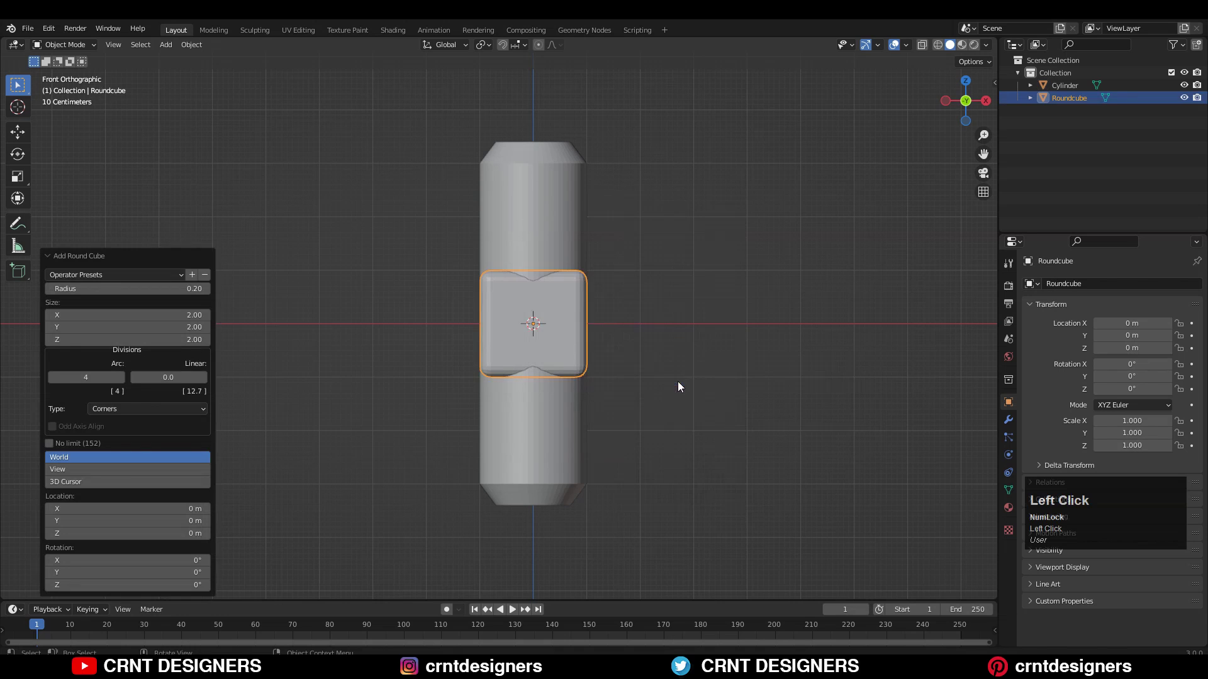
middle_drag(603, 343, 563, 334)
scroll(563, 333, up, 3)
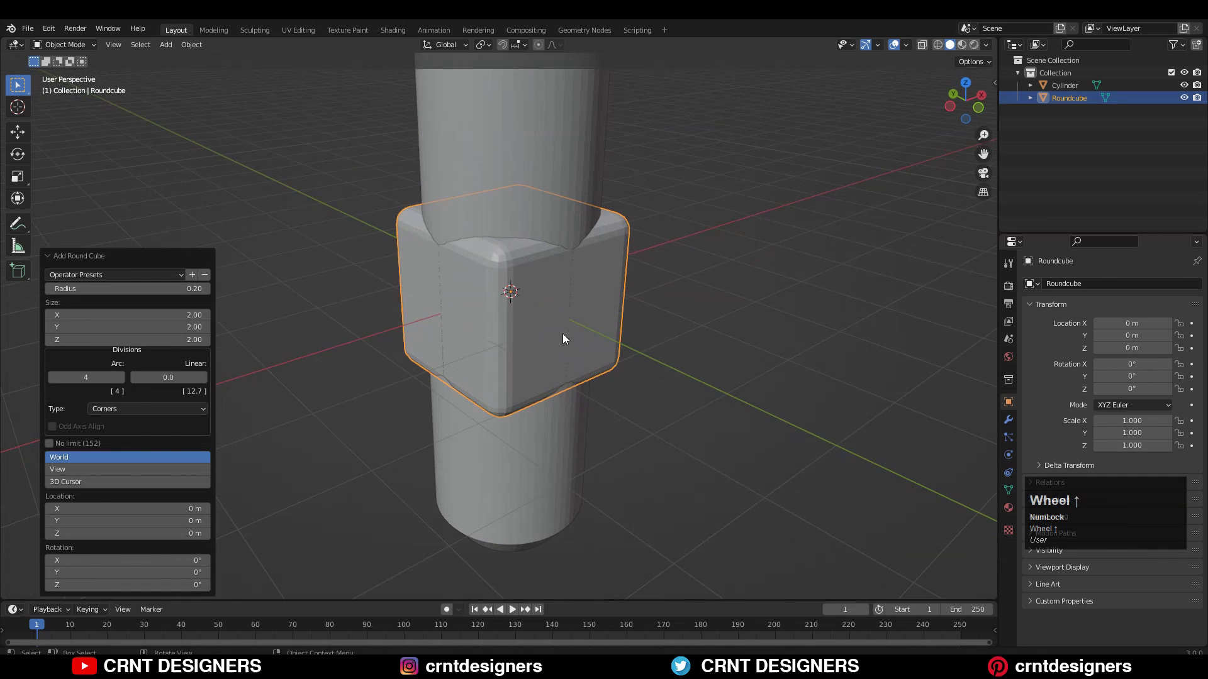
click(138, 273)
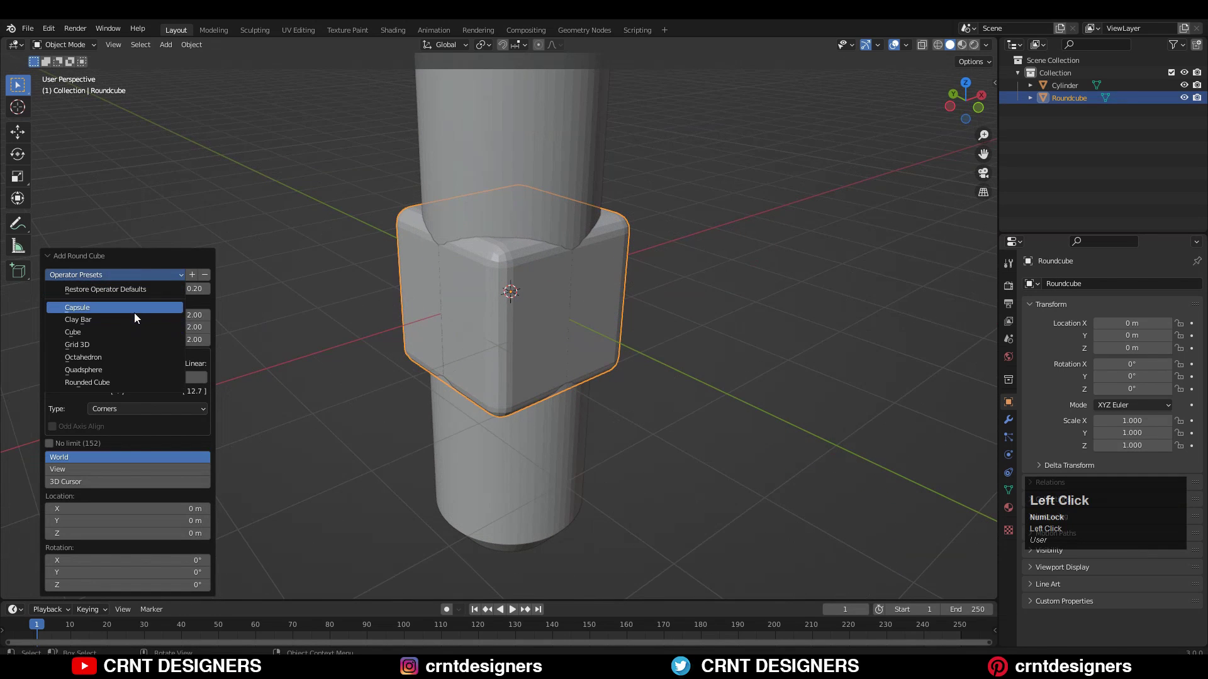
click(134, 312)
middle_drag(474, 269, 592, 245)
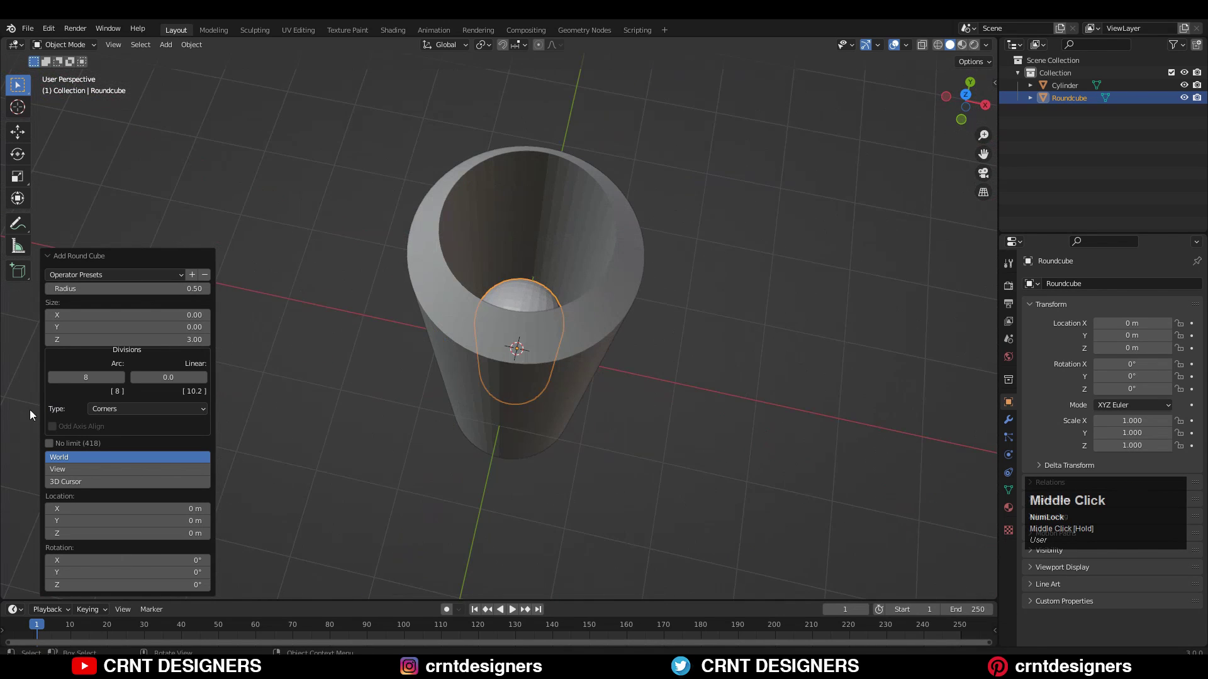
Reduce the capsule's arc divisions to 4.
click(52, 378)
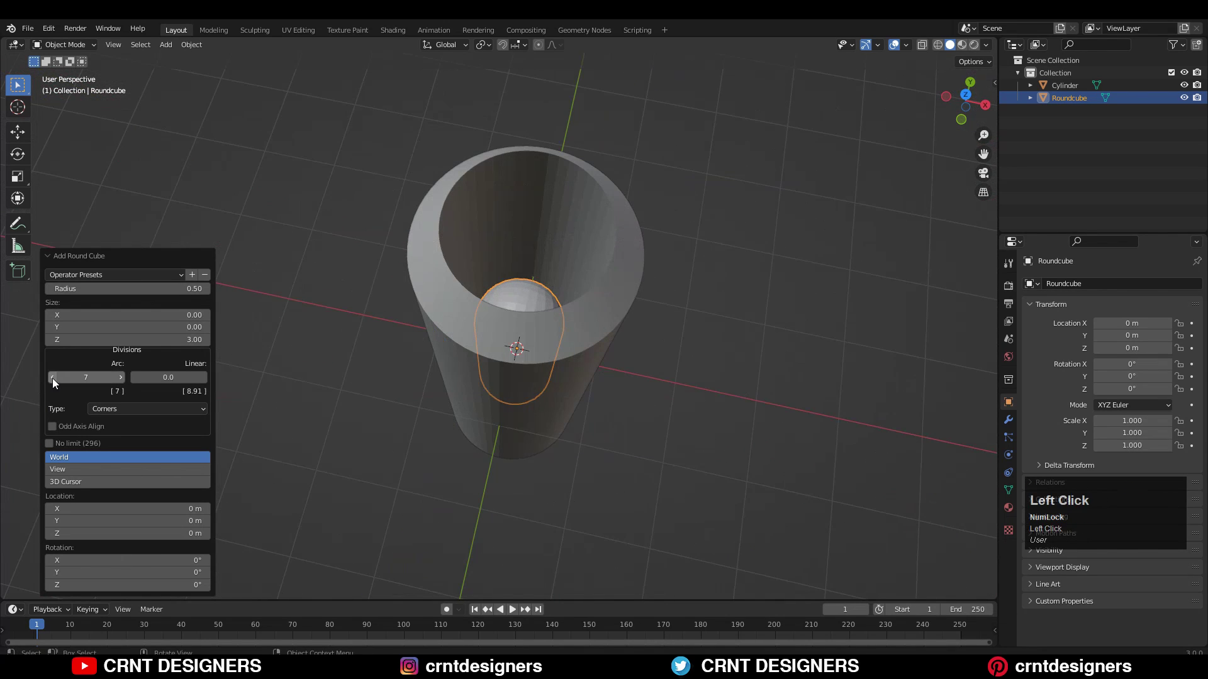
click(51, 377)
click(52, 377)
click(51, 377)
scroll(553, 387, down, 3)
middle_drag(552, 387, 510, 341)
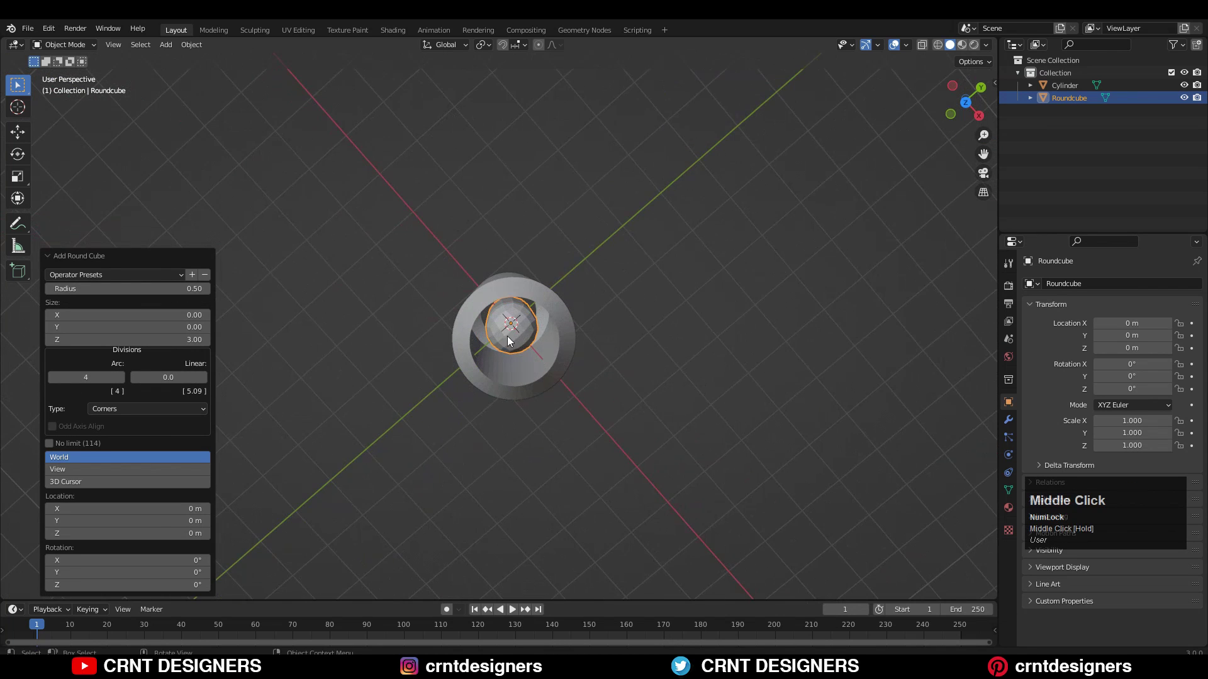
Move the capsule -1 m along Y in top view so it sits on the tube's outer wall.
click(947, 112)
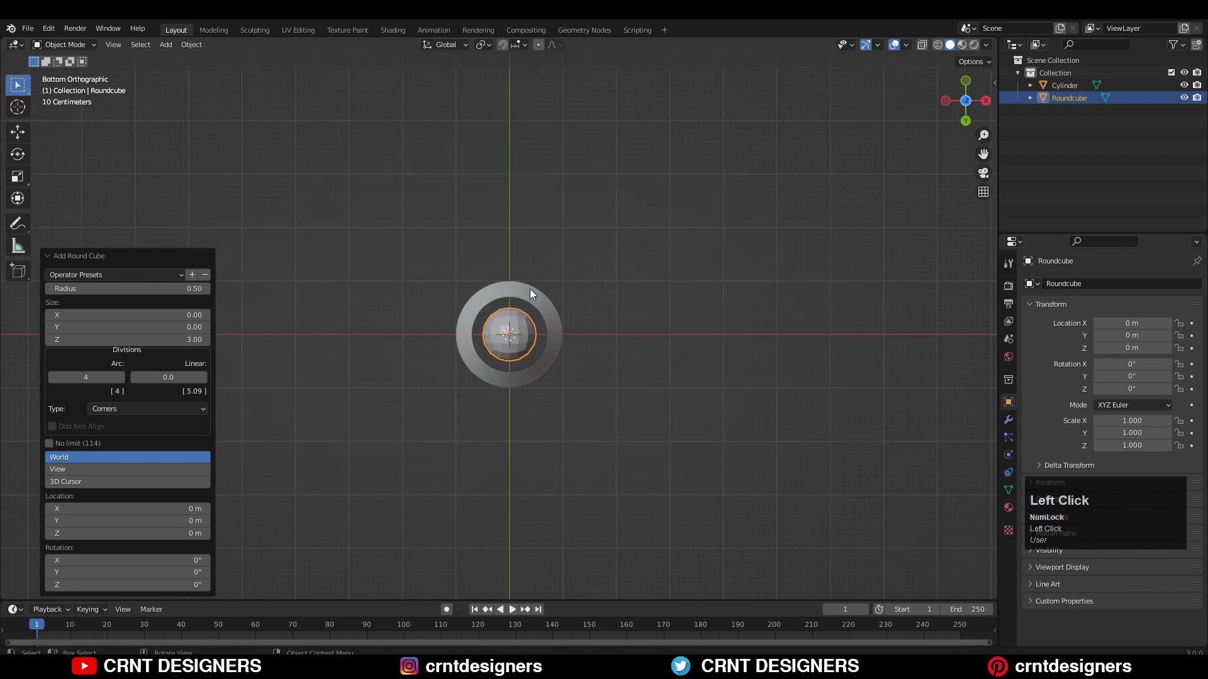
click(966, 83)
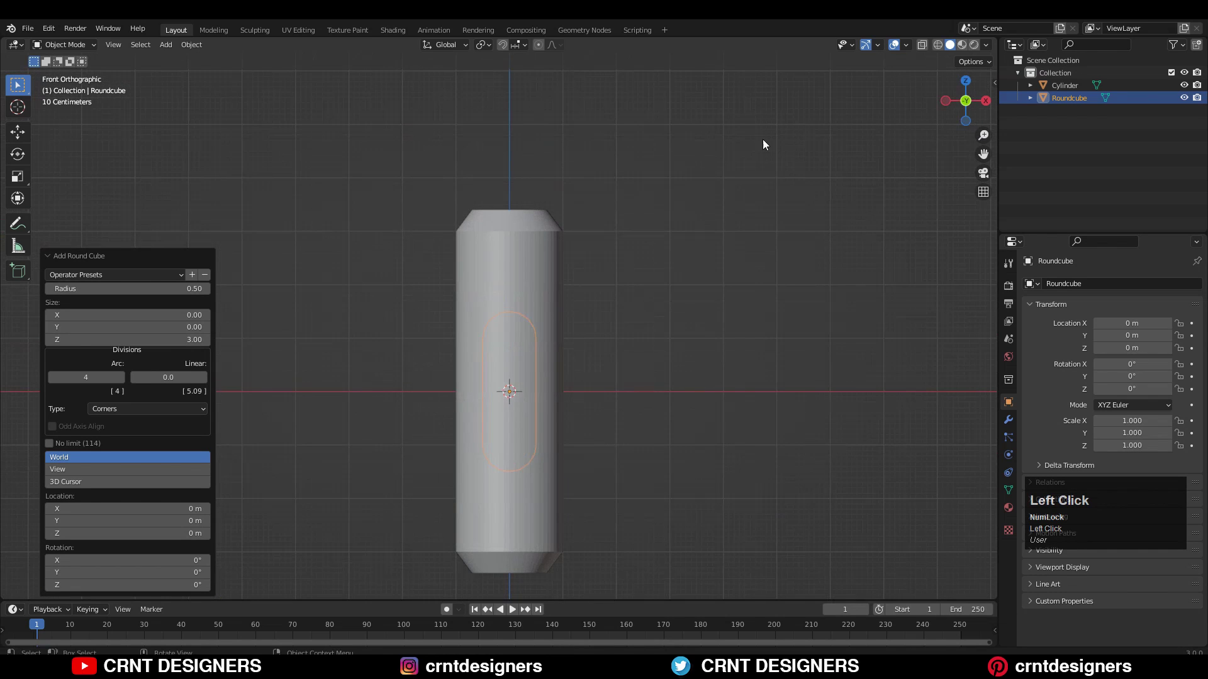
click(18, 132)
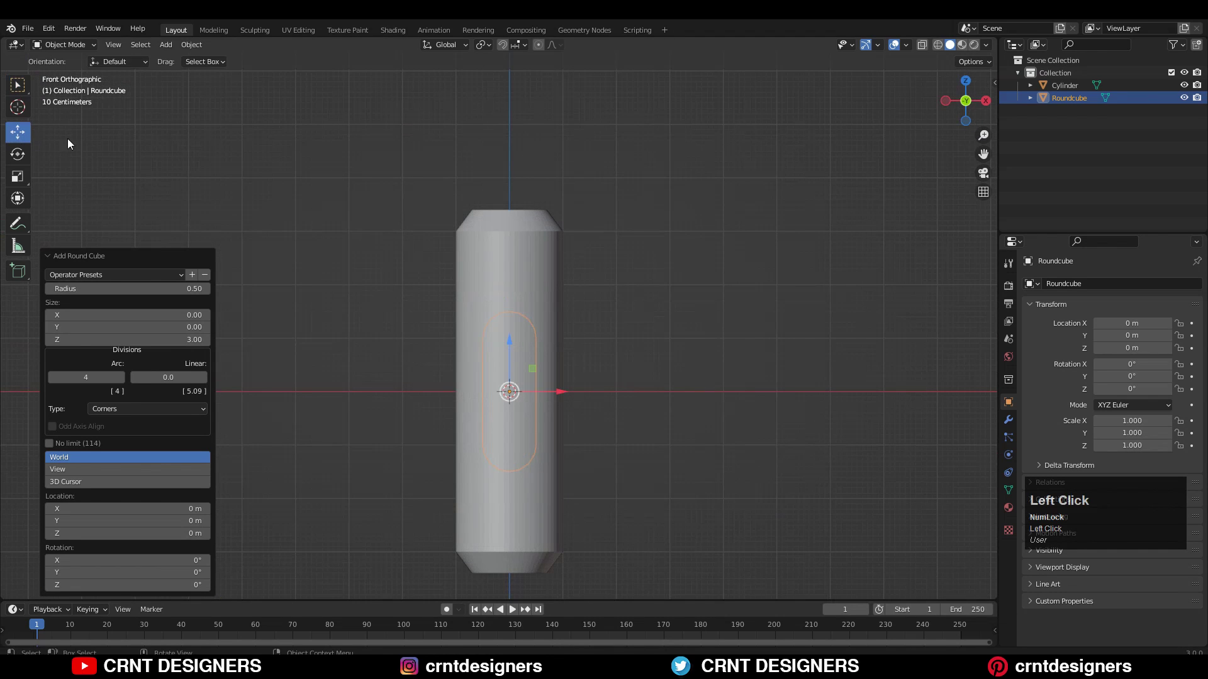
click(965, 81)
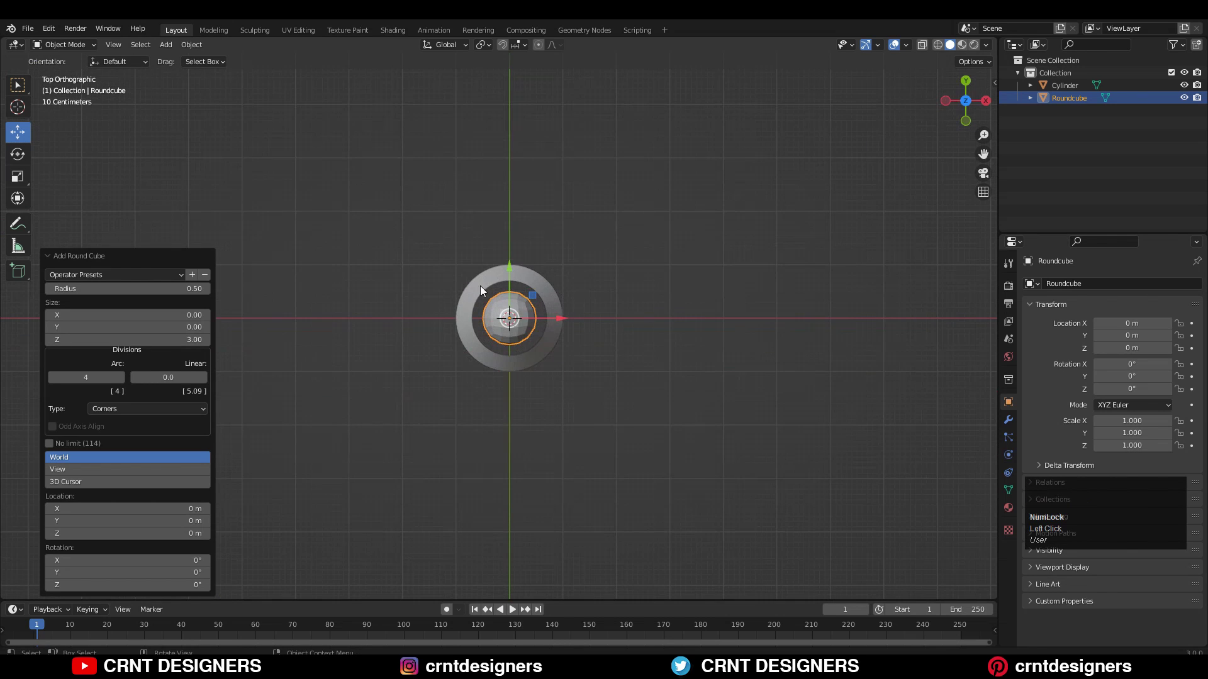
drag(506, 269, 508, 371)
Scale the capsule uniformly to 0.2 on the tube's surface.
ctrl+middle_drag(509, 371, 523, 334)
key(s)
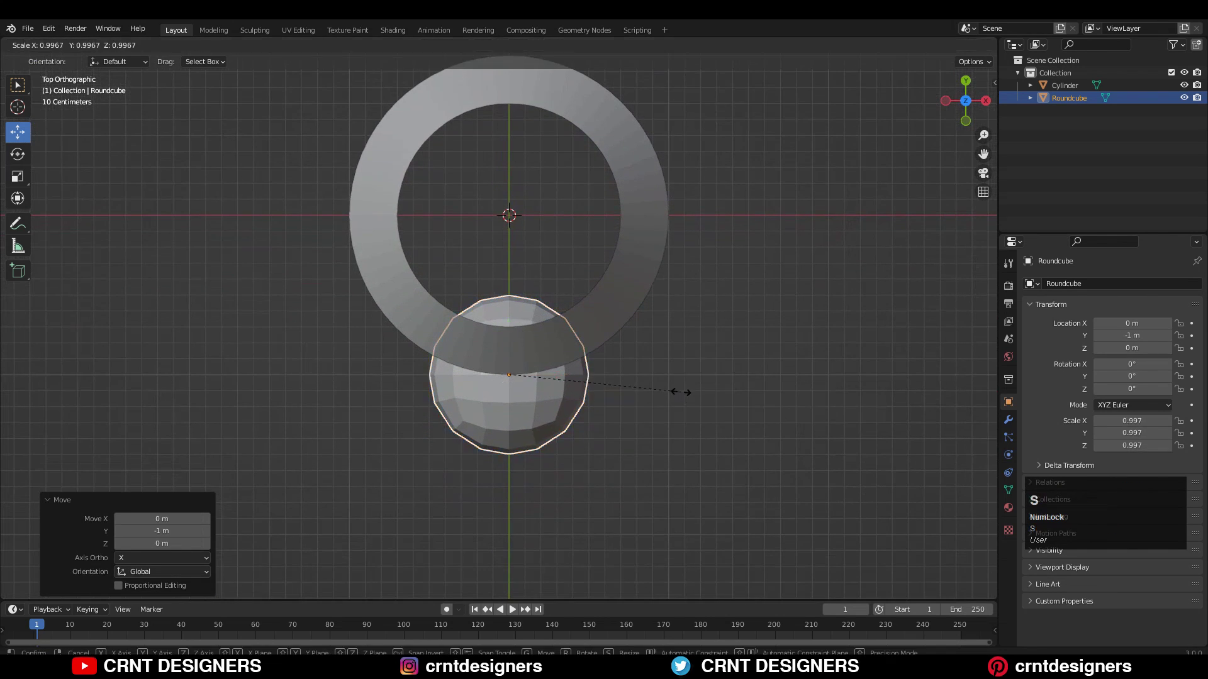
click(525, 410)
middle_click(566, 412)
scroll(577, 329, up, 5)
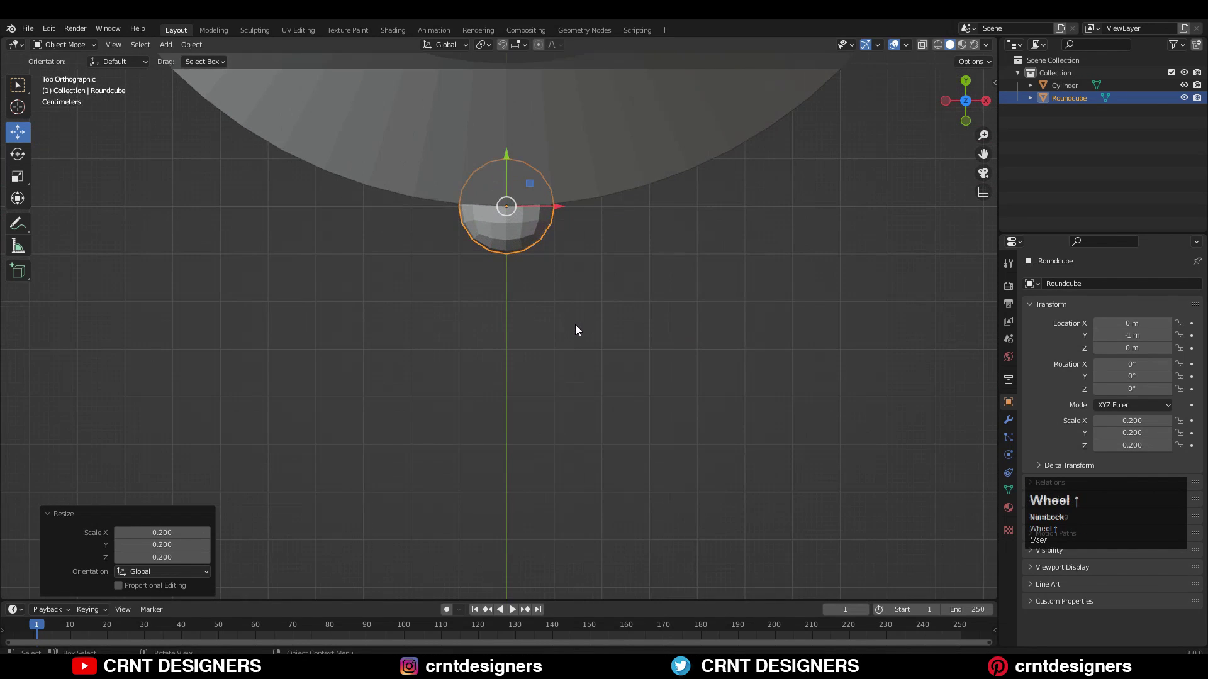
middle_drag(575, 329, 599, 233)
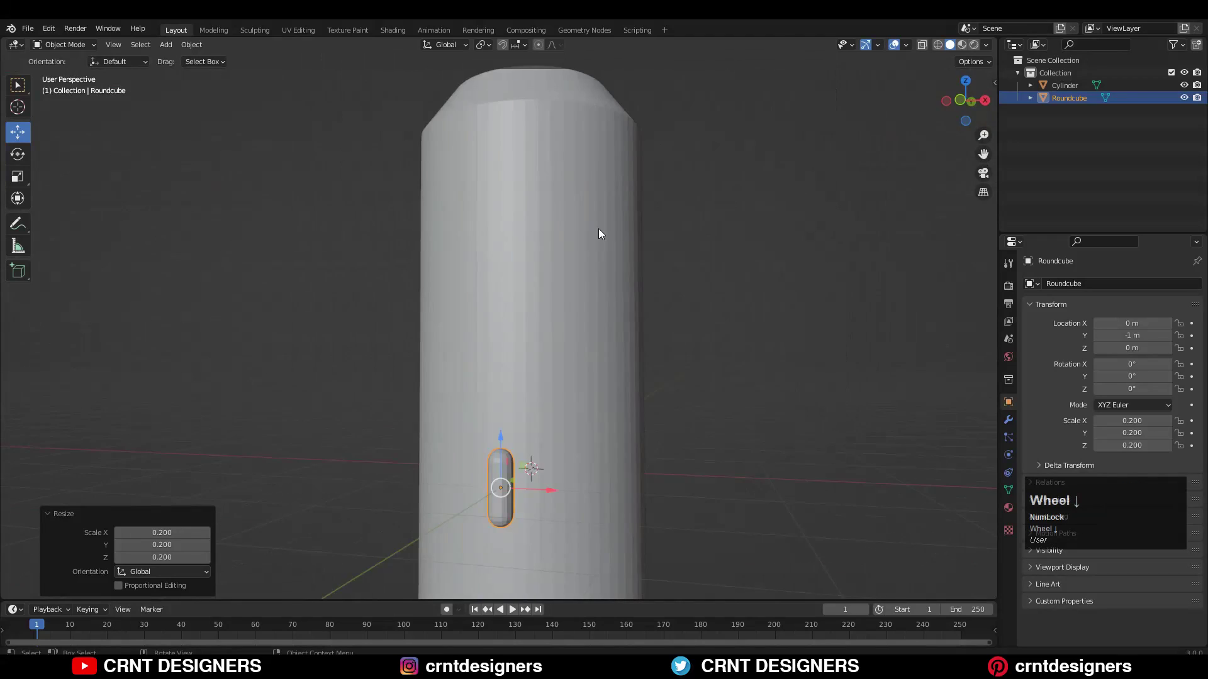
Enable the wireframe overlay for all objects in the viewport and deselect the capsule.
scroll(599, 233, down, 3)
click(905, 46)
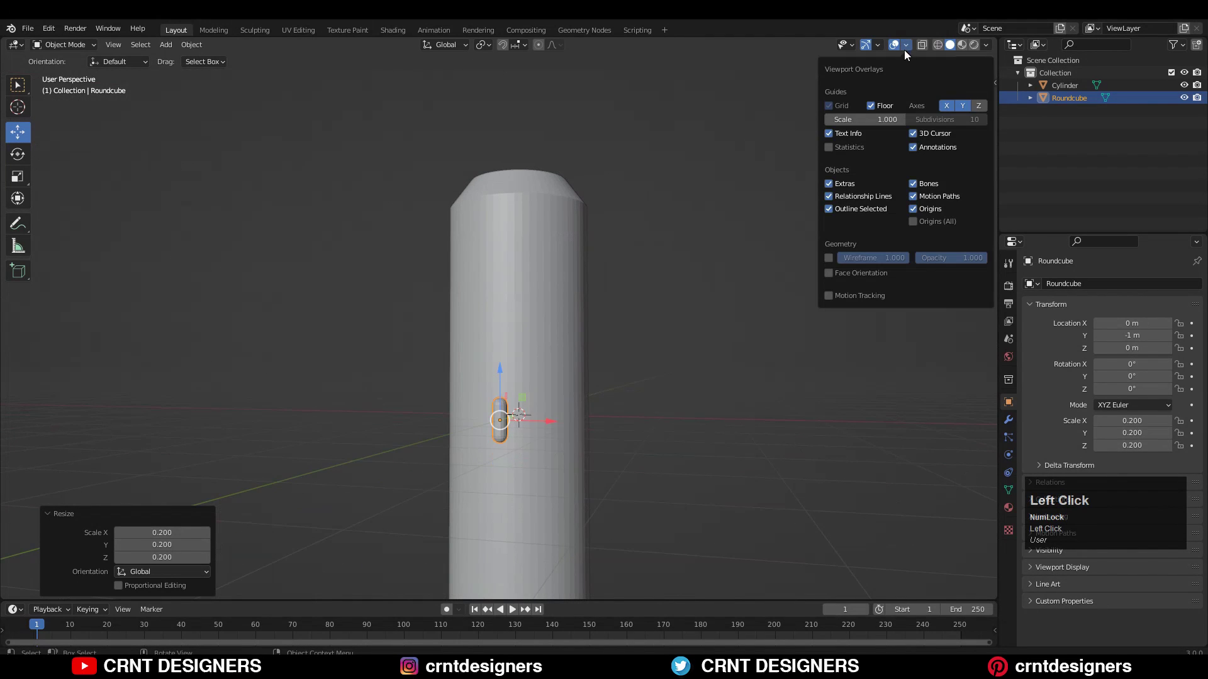
click(827, 257)
click(782, 187)
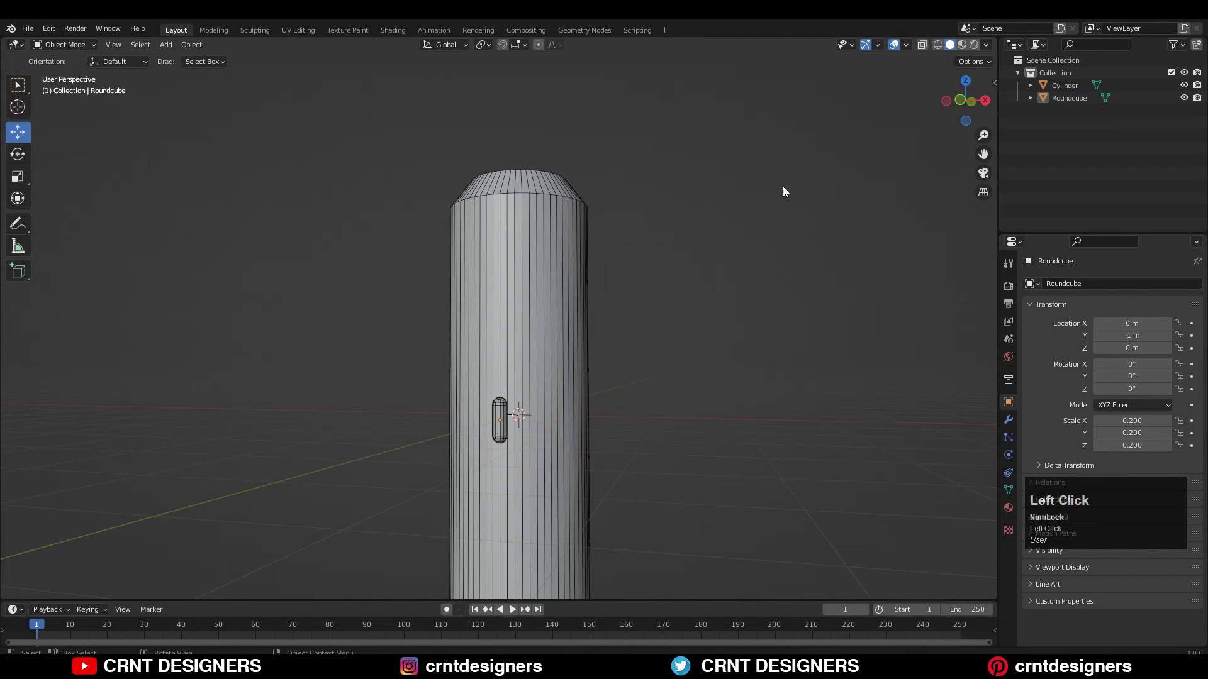
With X-ray enabled in front view, select the capsule's upper vertices and move them up along Z to the tube's upper end.
click(960, 100)
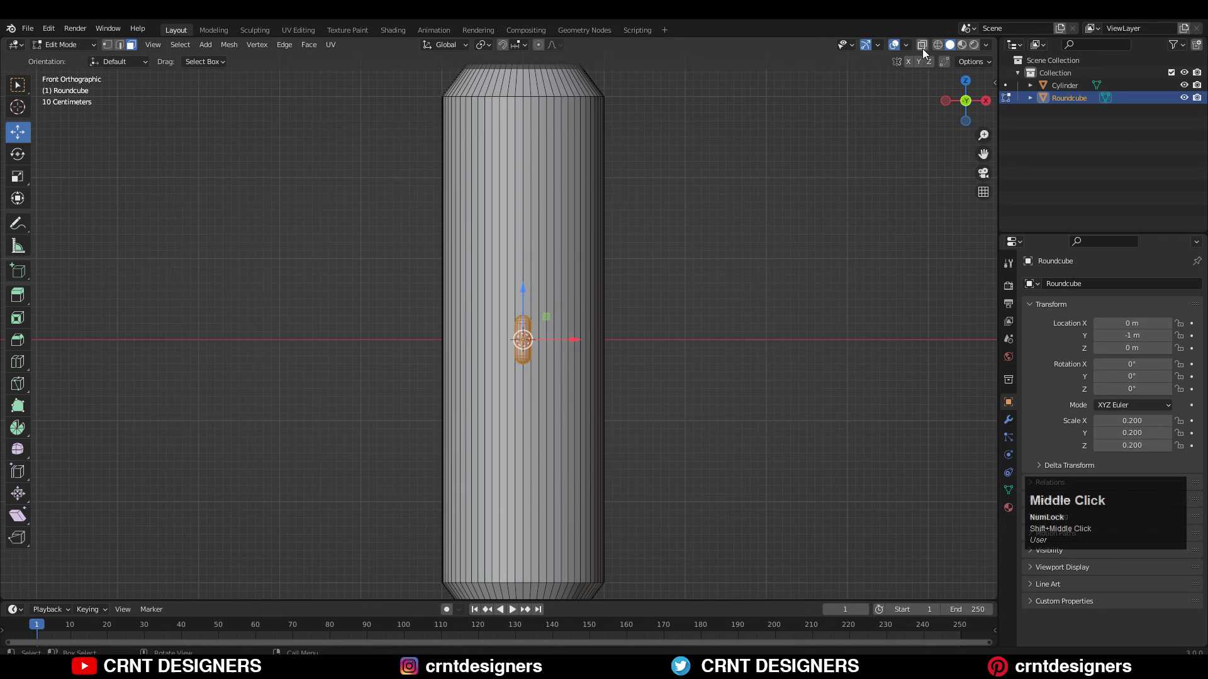
click(922, 45)
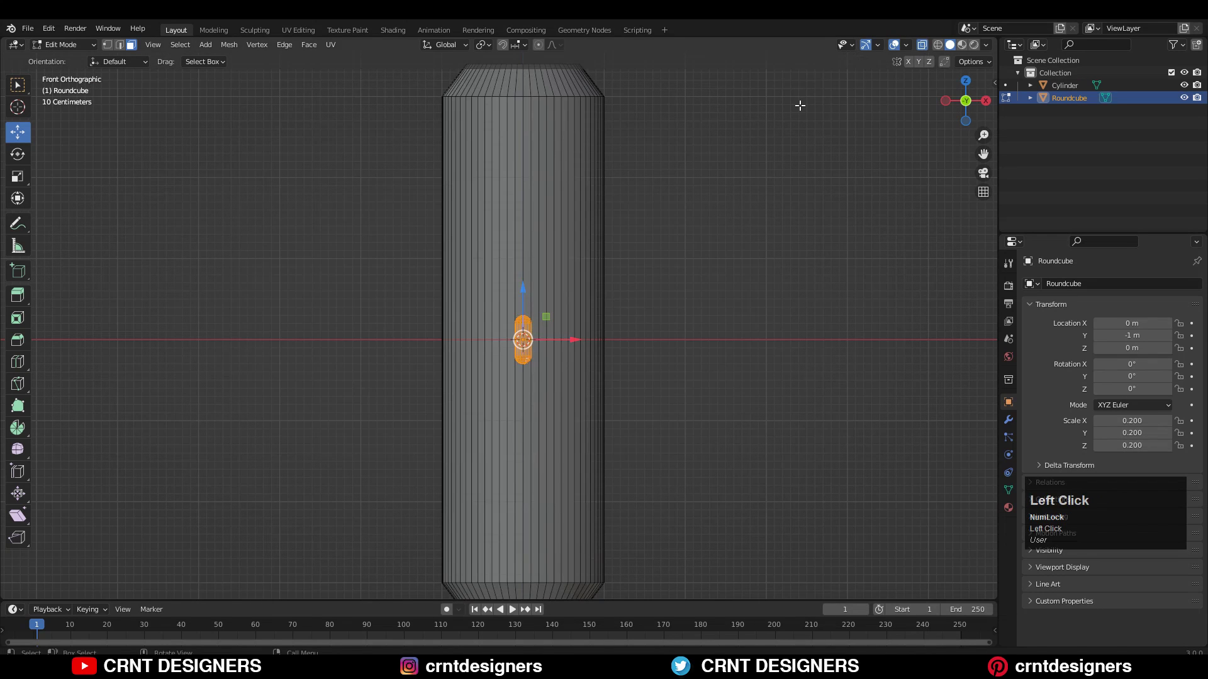
key(1)
drag(696, 213, 391, 337)
shift+middle_drag(515, 272, 526, 368)
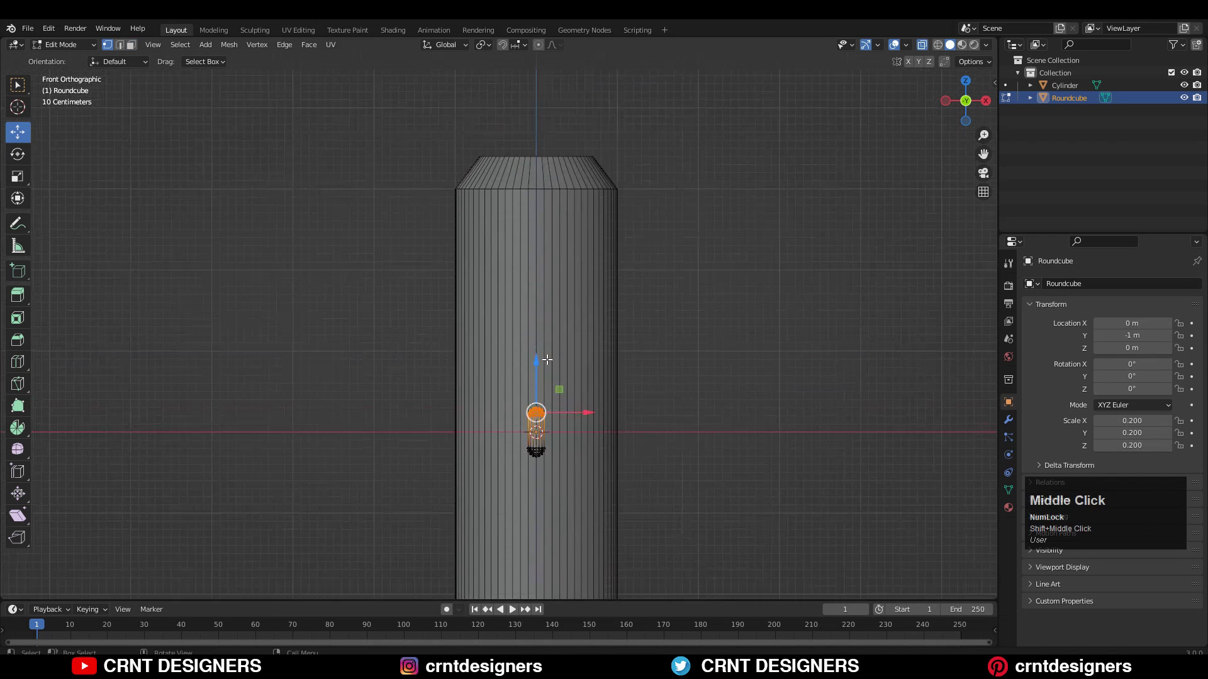
scroll(545, 371, up, 2)
drag(552, 406, 554, 575)
Move the capsule's lower vertices -2 m along Z and return to Object Mode with X-ray turned off.
ctrl+middle_drag(579, 472, 538, 578)
shift+middle_drag(537, 480, 533, 246)
drag(574, 175, 406, 337)
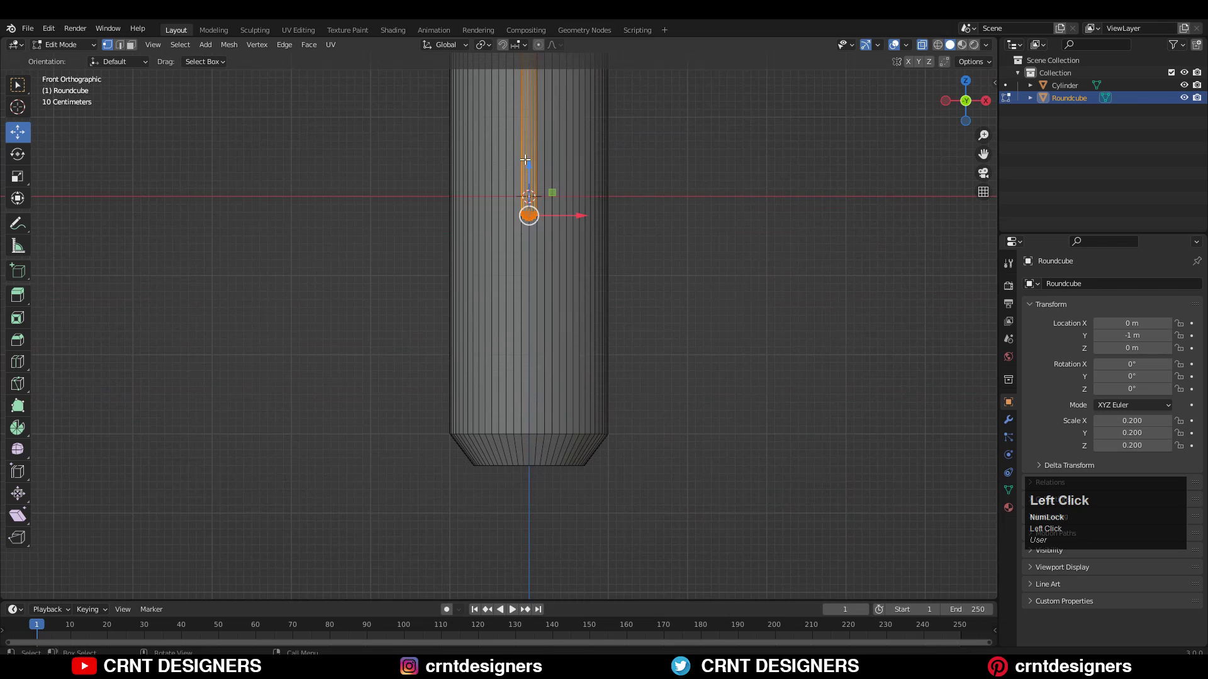
drag(525, 160, 541, 323)
shift+middle_drag(680, 243, 661, 502)
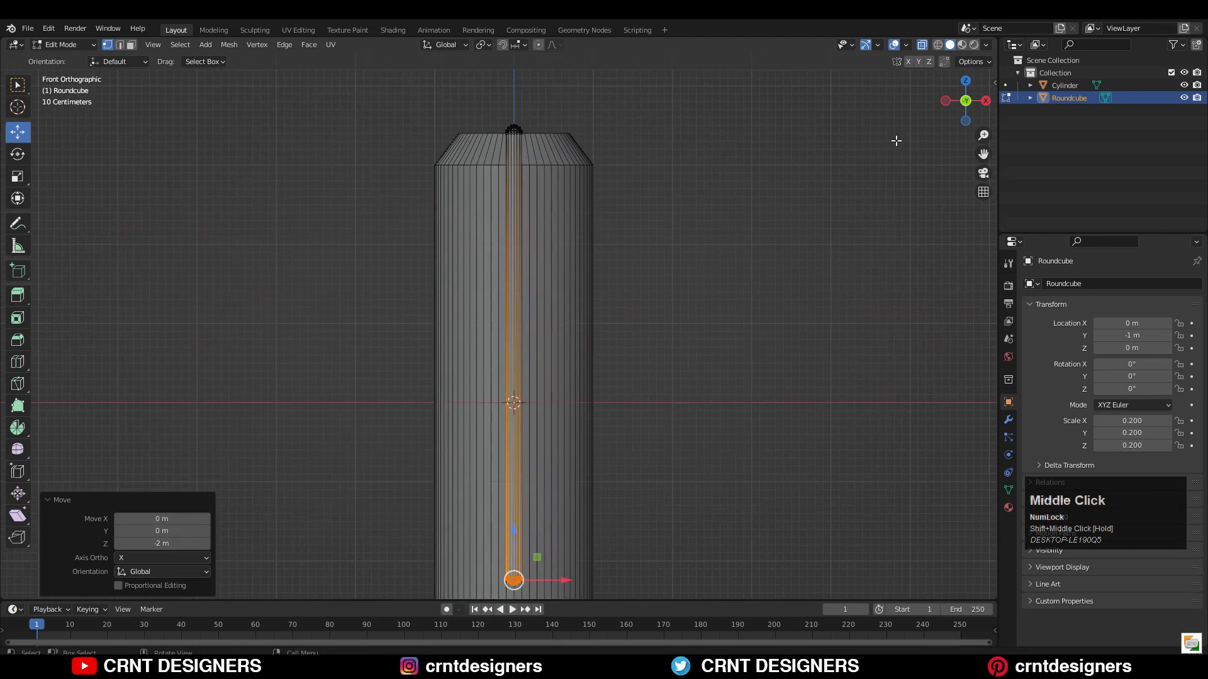
click(922, 45)
shift+middle_drag(622, 129, 459, 396)
scroll(617, 305, up, 4)
key(Tab)
scroll(515, 410, up, 3)
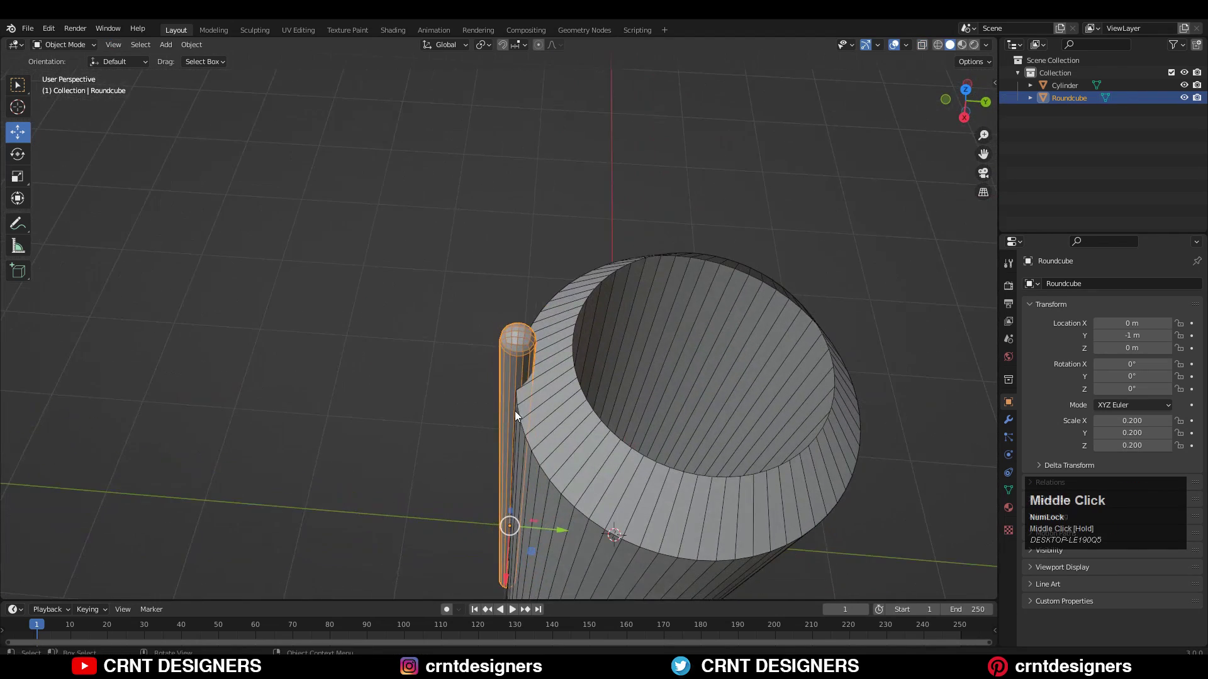
Cut the elongated capsule out of the tube with a Difference boolean and deselect both objects.
middle_drag(533, 416, 566, 270)
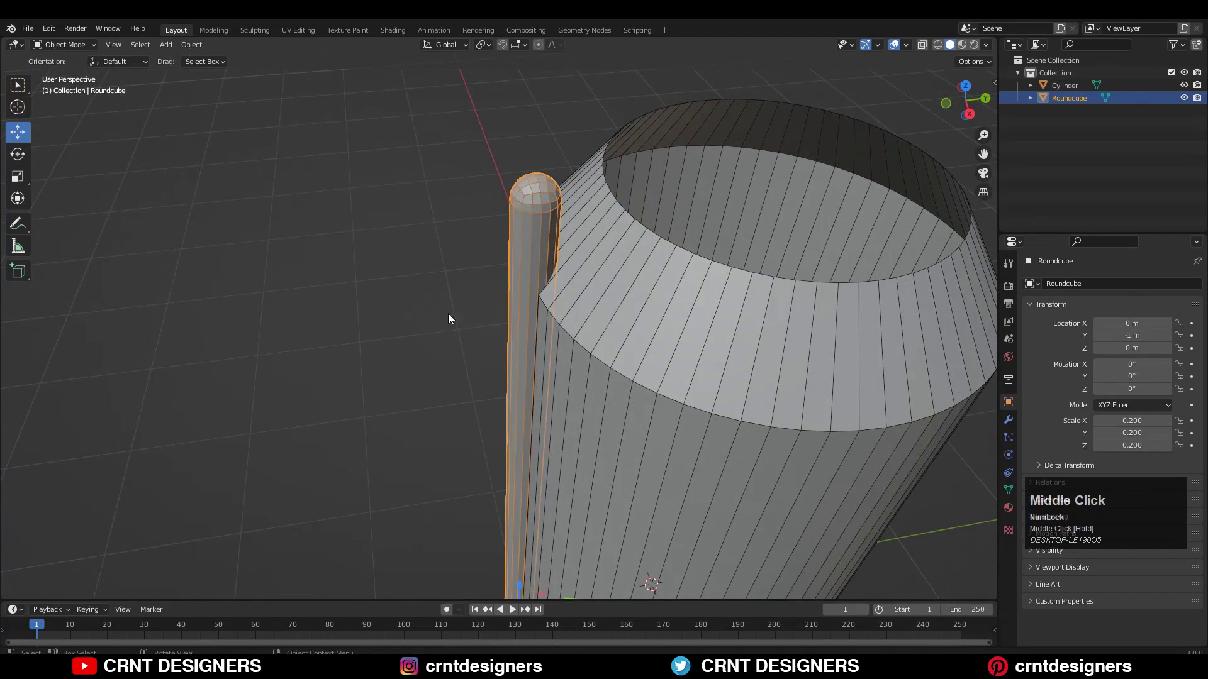
shift+click(696, 306)
middle_drag(686, 391, 599, 383)
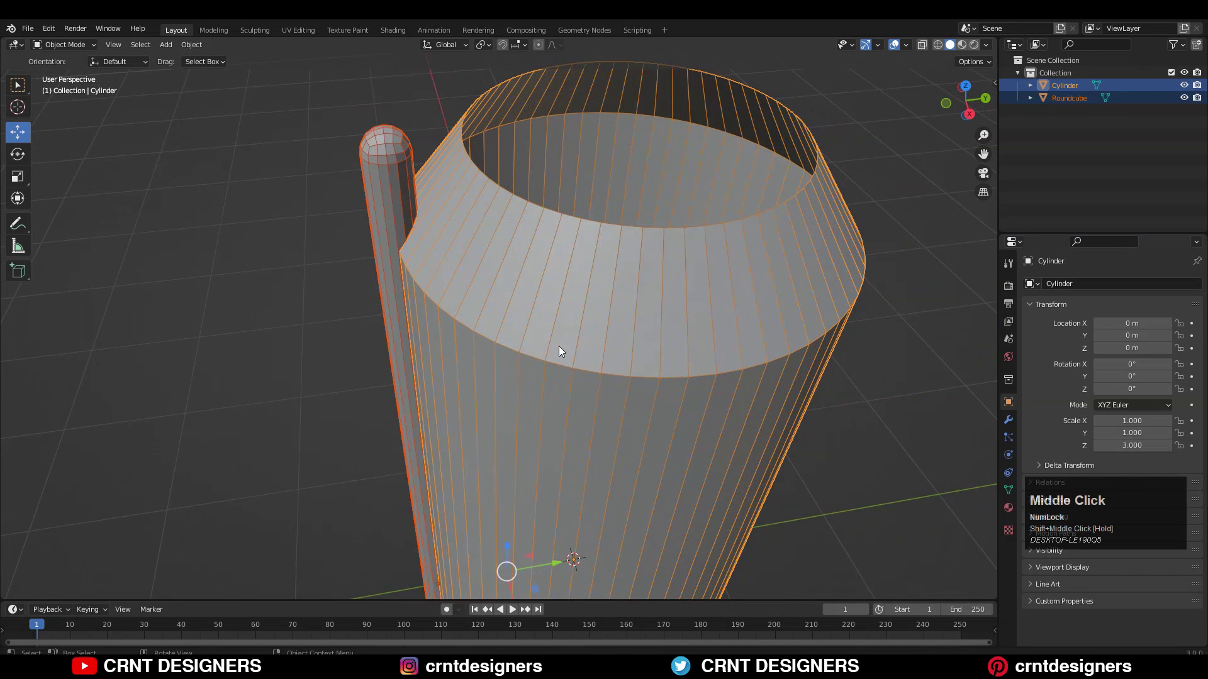
middle_drag(559, 347, 640, 317)
key(alt+x)
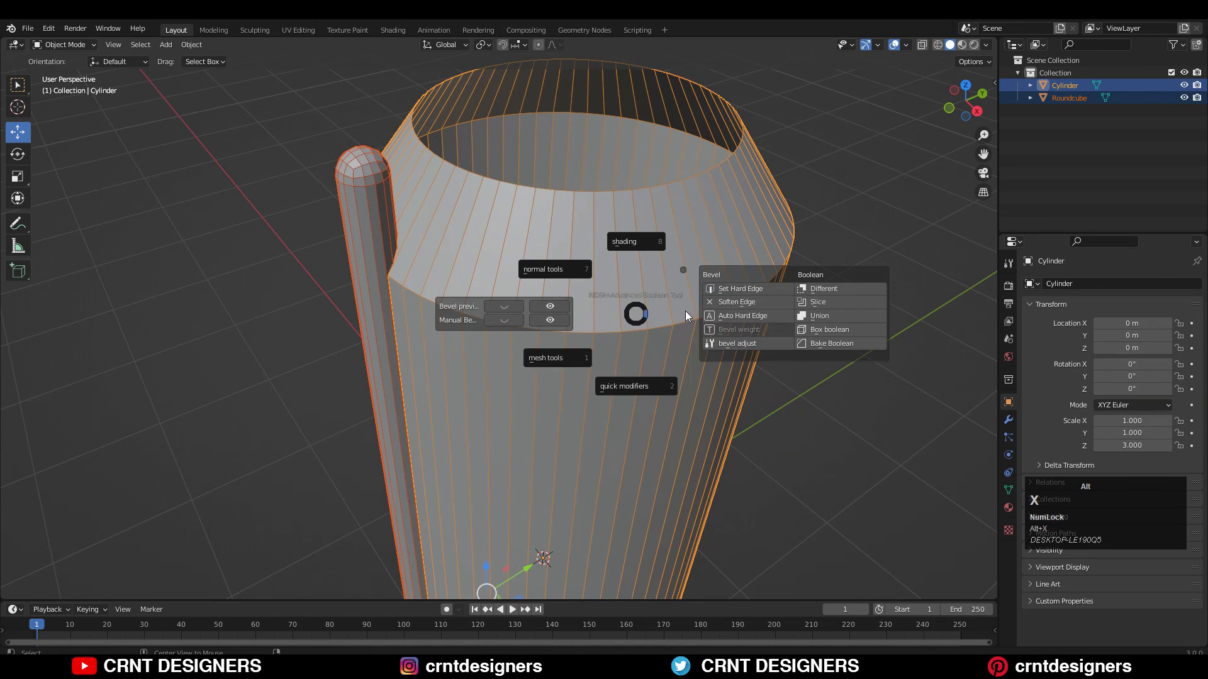
click(825, 289)
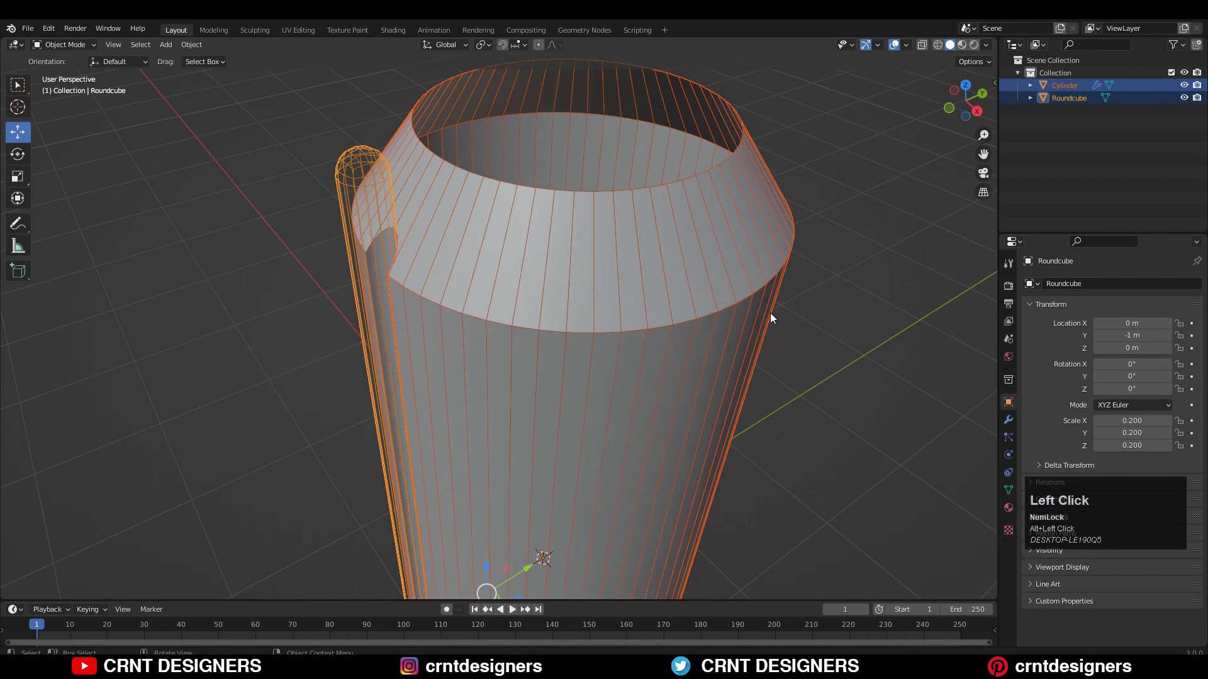
middle_drag(461, 349, 648, 343)
click(716, 323)
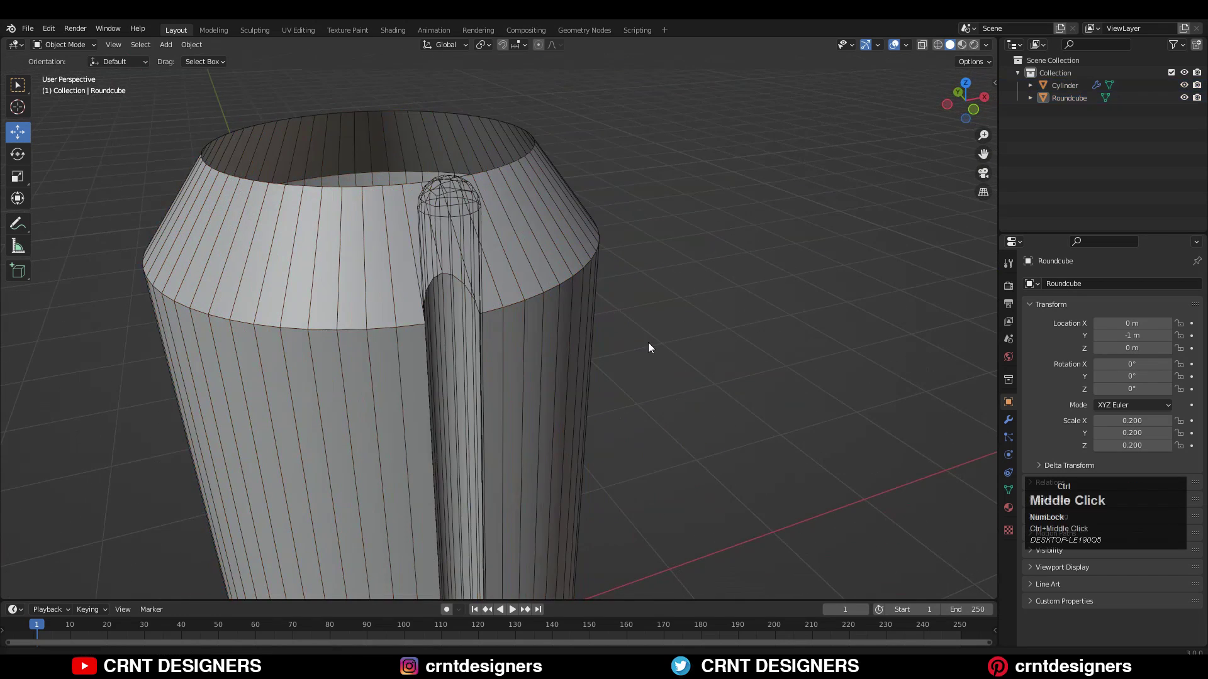
Select the tube and apply its Roundcube_B boolean modifier.
shift+middle_drag(513, 390, 448, 480)
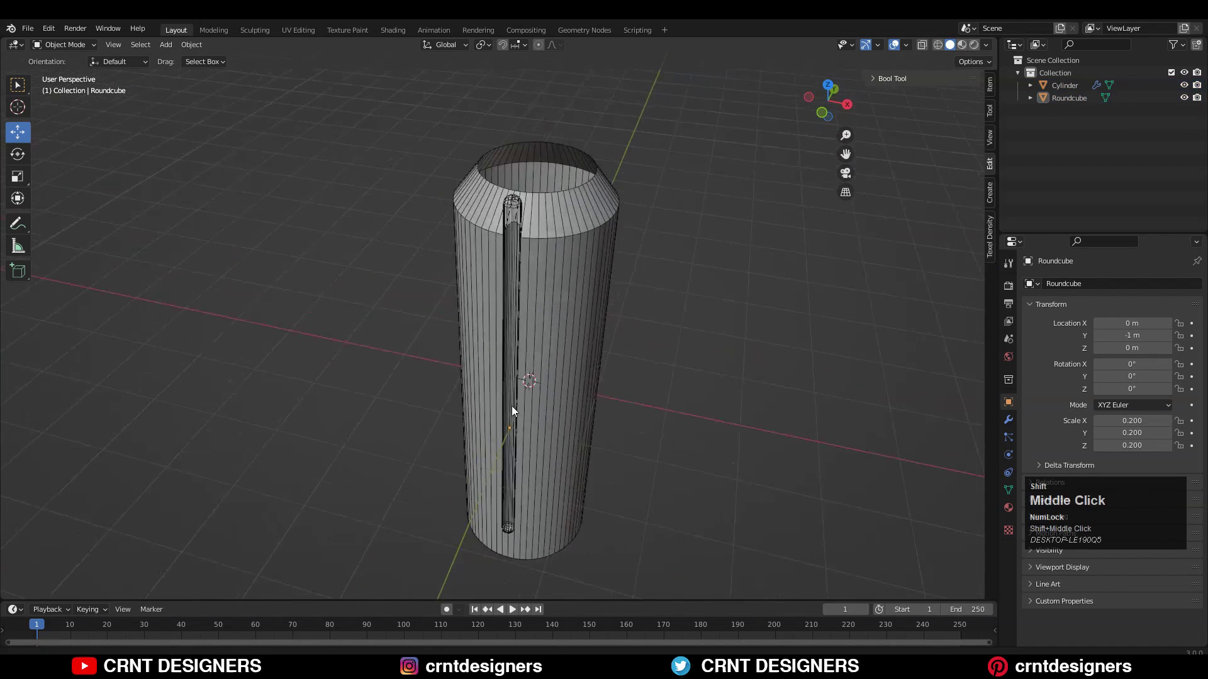
click(557, 322)
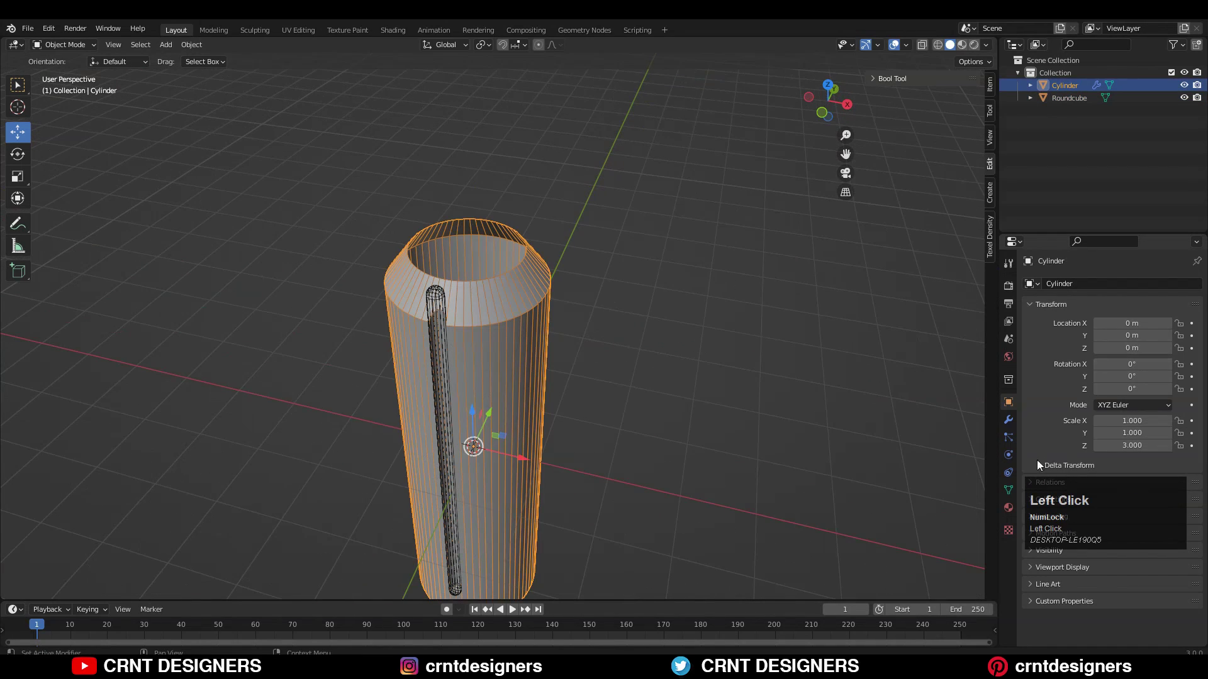
click(1010, 422)
click(1164, 305)
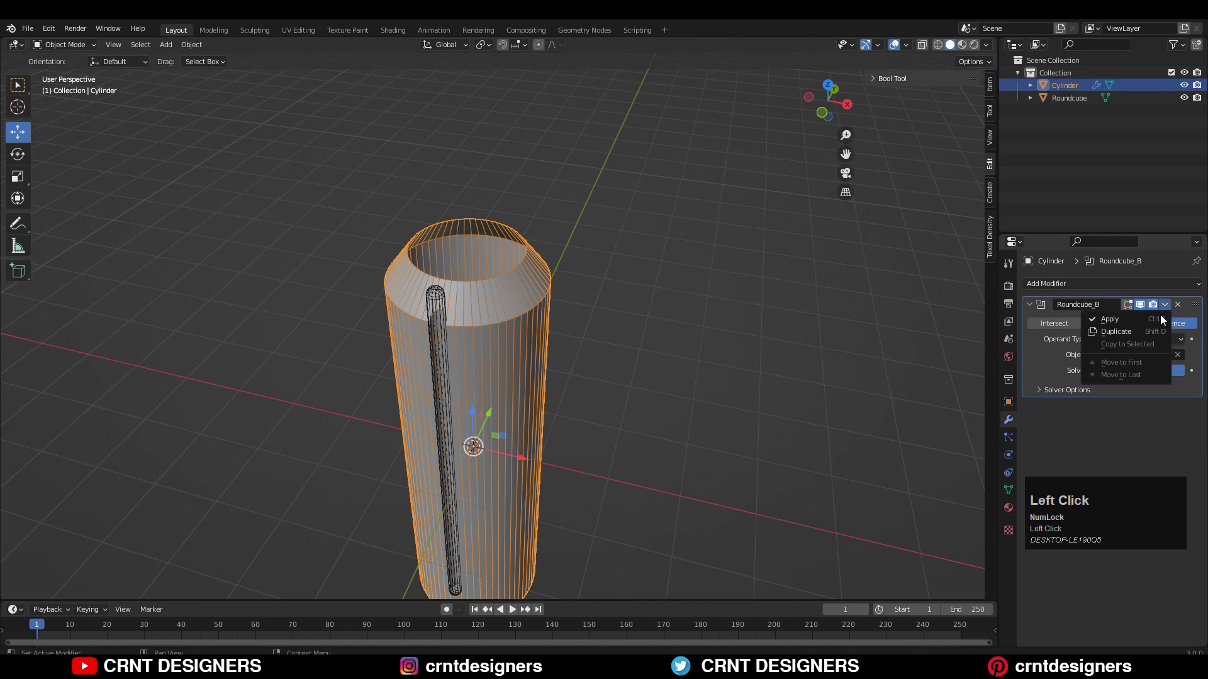
click(1155, 320)
Select the Roundcube cutter object and hide it in the viewport.
middle_drag(566, 307, 485, 301)
scroll(482, 301, up, 3)
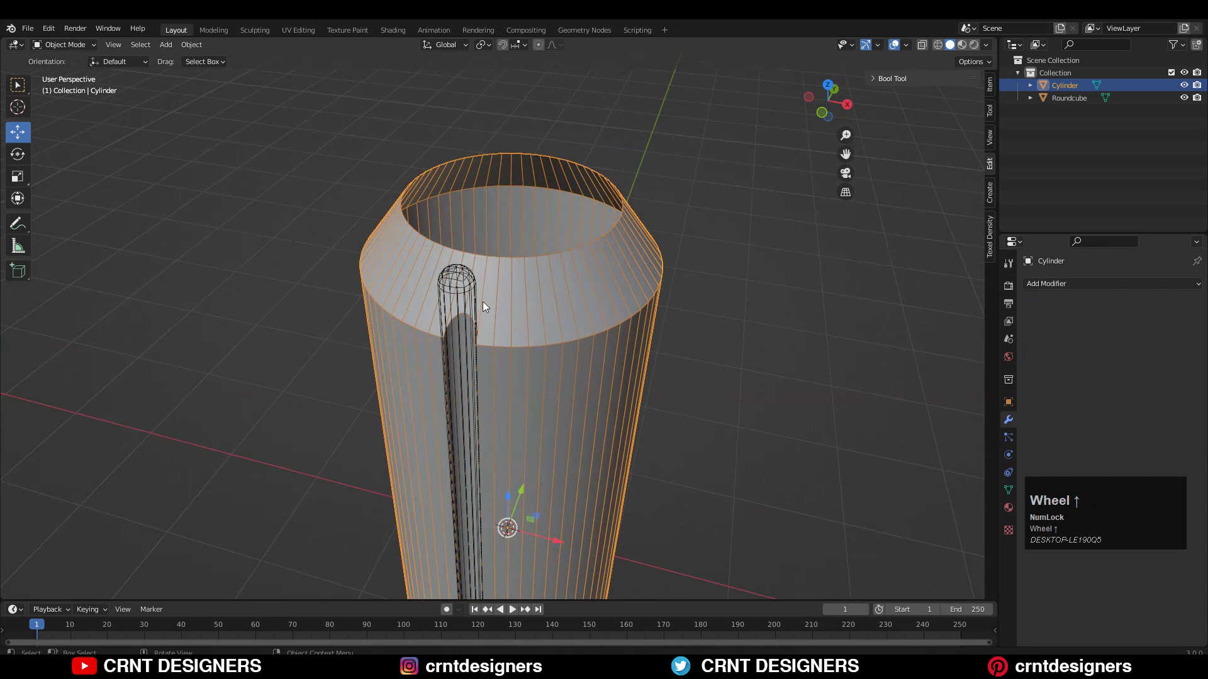
click(462, 285)
click(1184, 98)
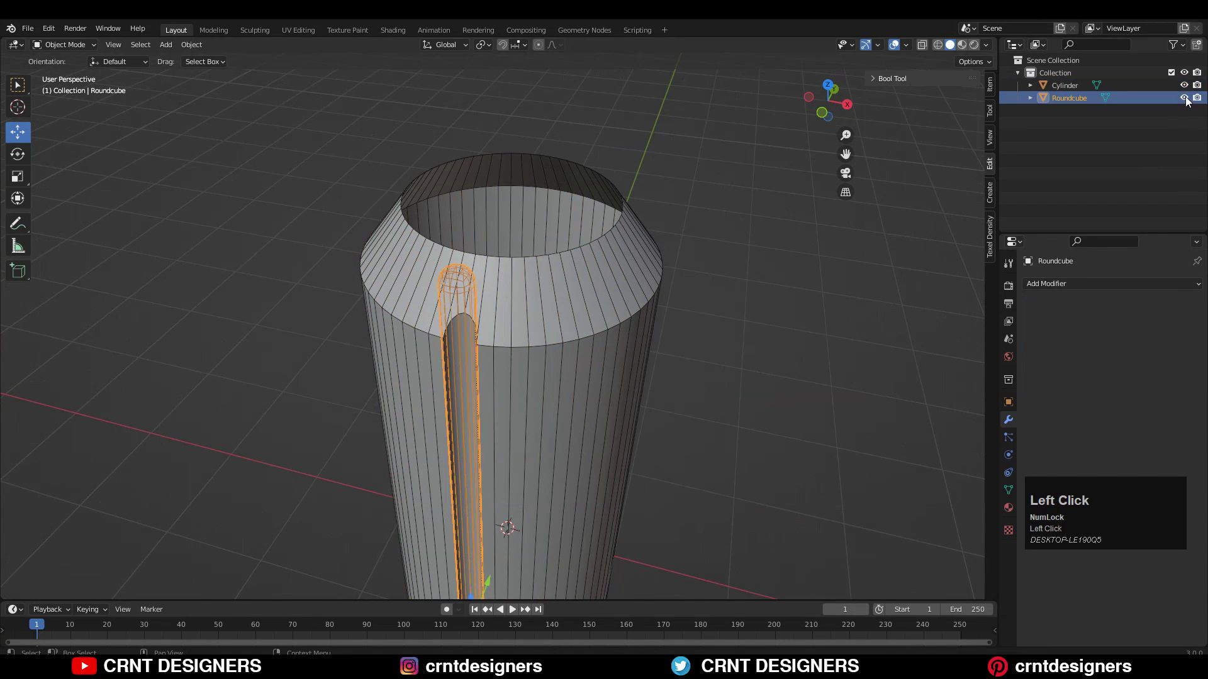
Select the tube and enter Edit Mode in front view at the groove's upper end.
click(818, 116)
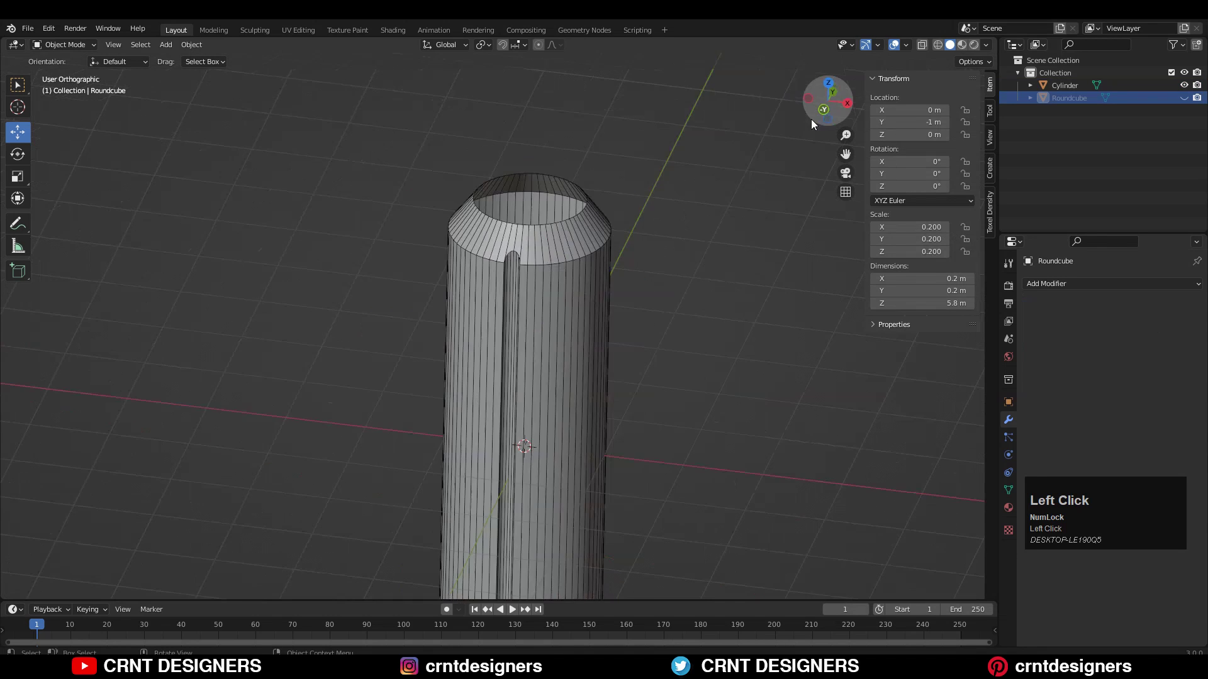
shift+middle_drag(622, 440, 503, 591)
scroll(527, 538, up, 3)
shift+middle_drag(545, 387, 507, 451)
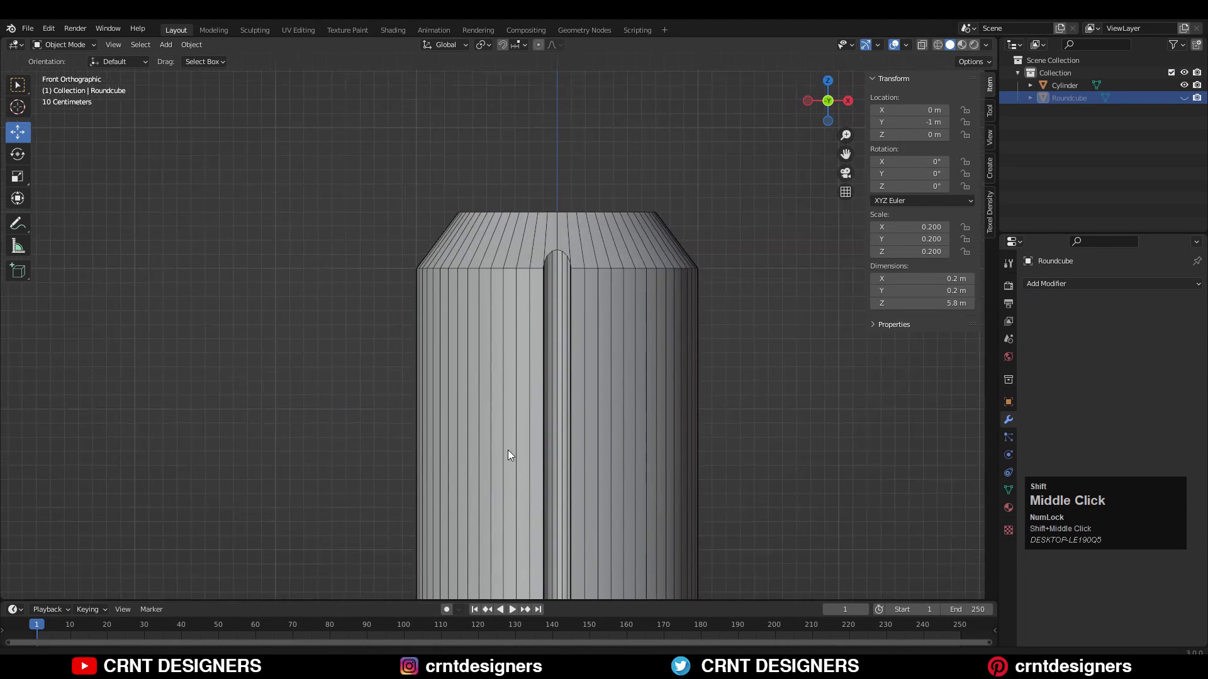
scroll(422, 461, up, 6)
key(Tab)
shift+middle_drag(712, 265, 442, 441)
click(663, 297)
key(Tab)
scroll(454, 381, up, 5)
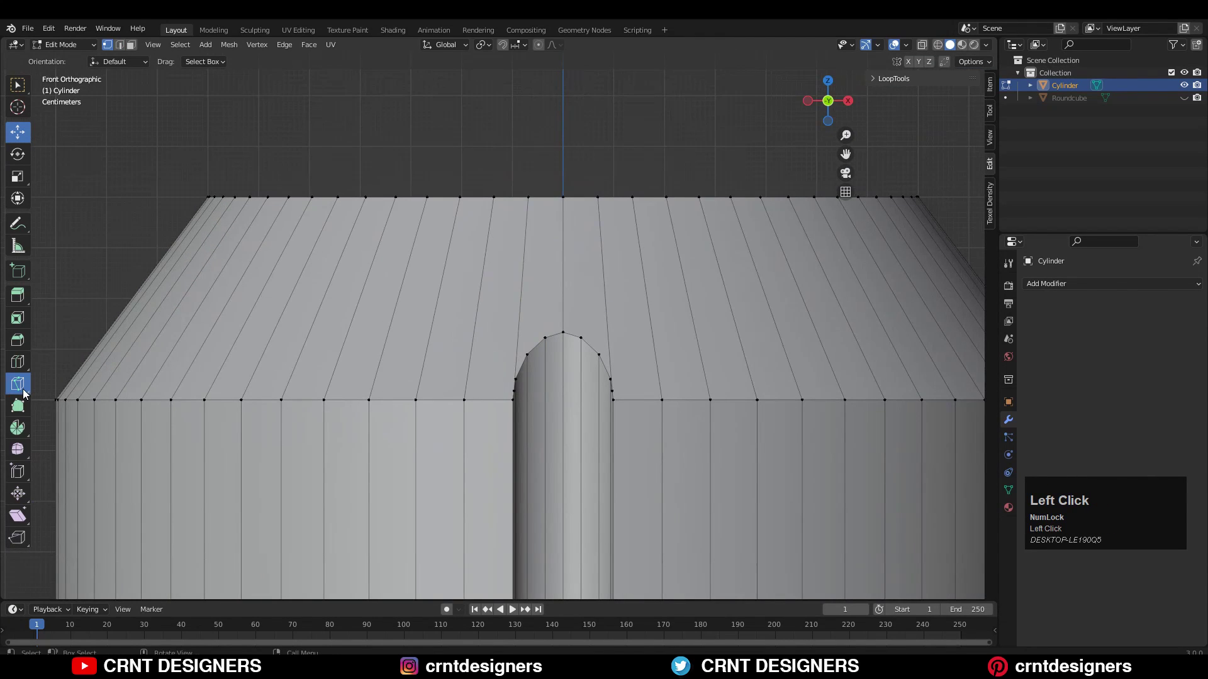
Knife a horizontal cut-through line along X around the upper taper, just above the groove's rounded end.
click(23, 391)
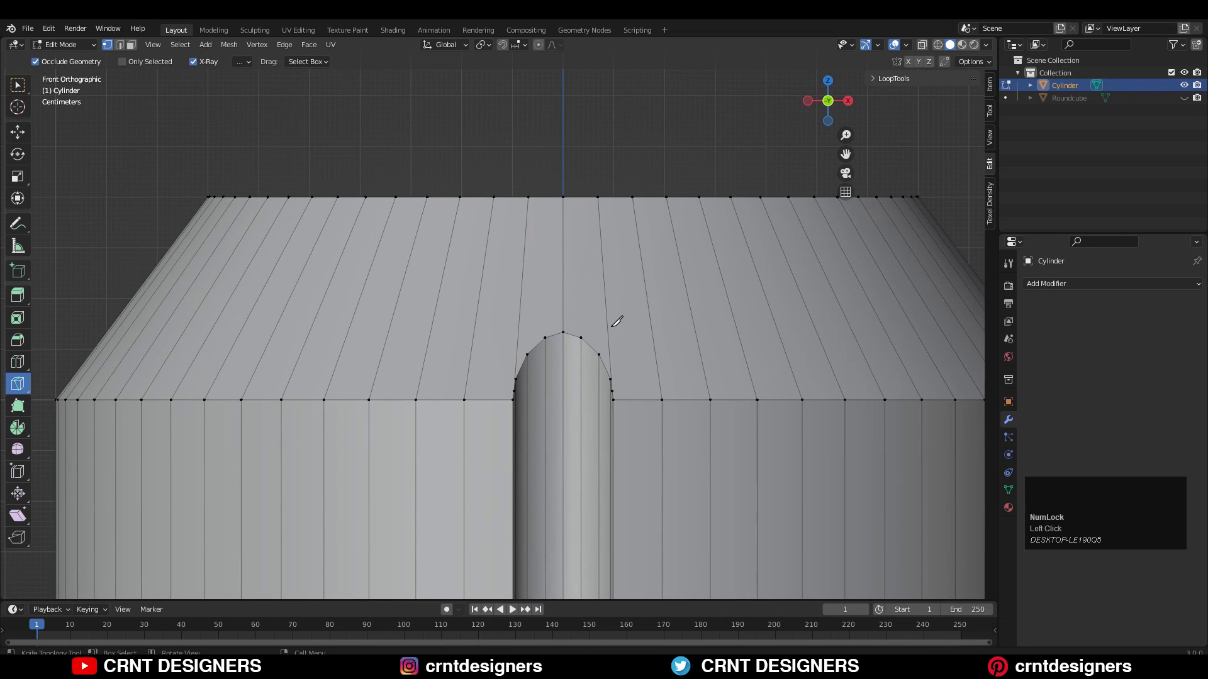
scroll(545, 341, down, 4)
scroll(511, 322, up, 2)
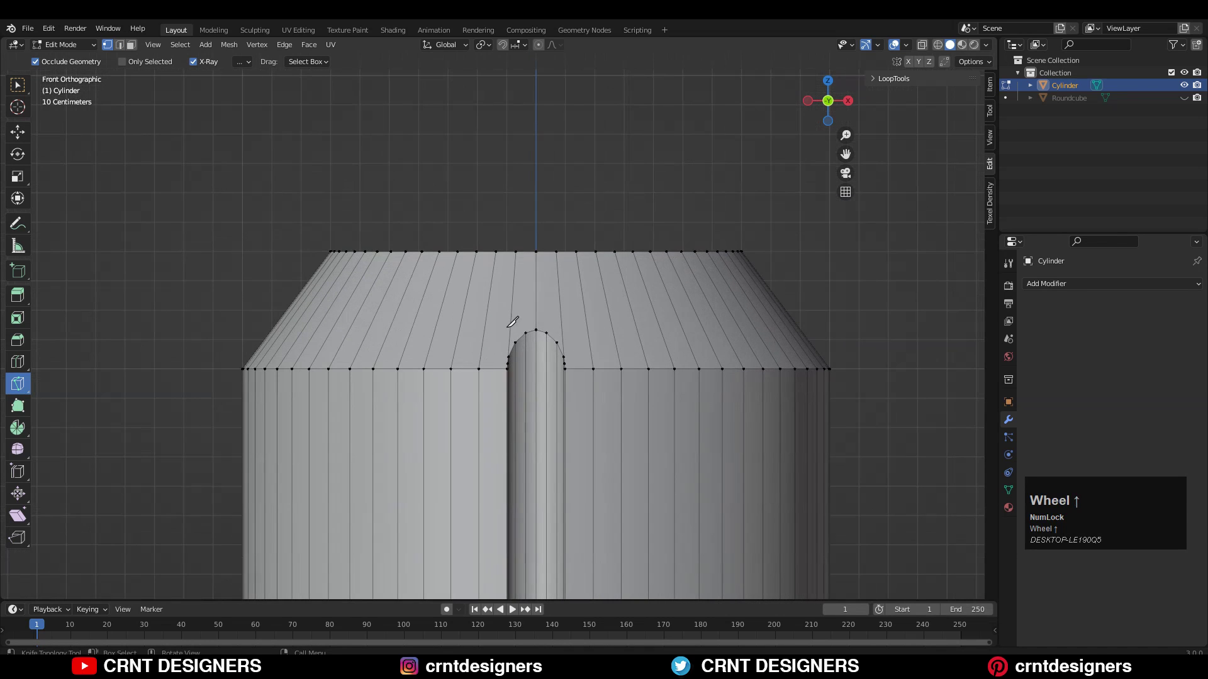
click(265, 321)
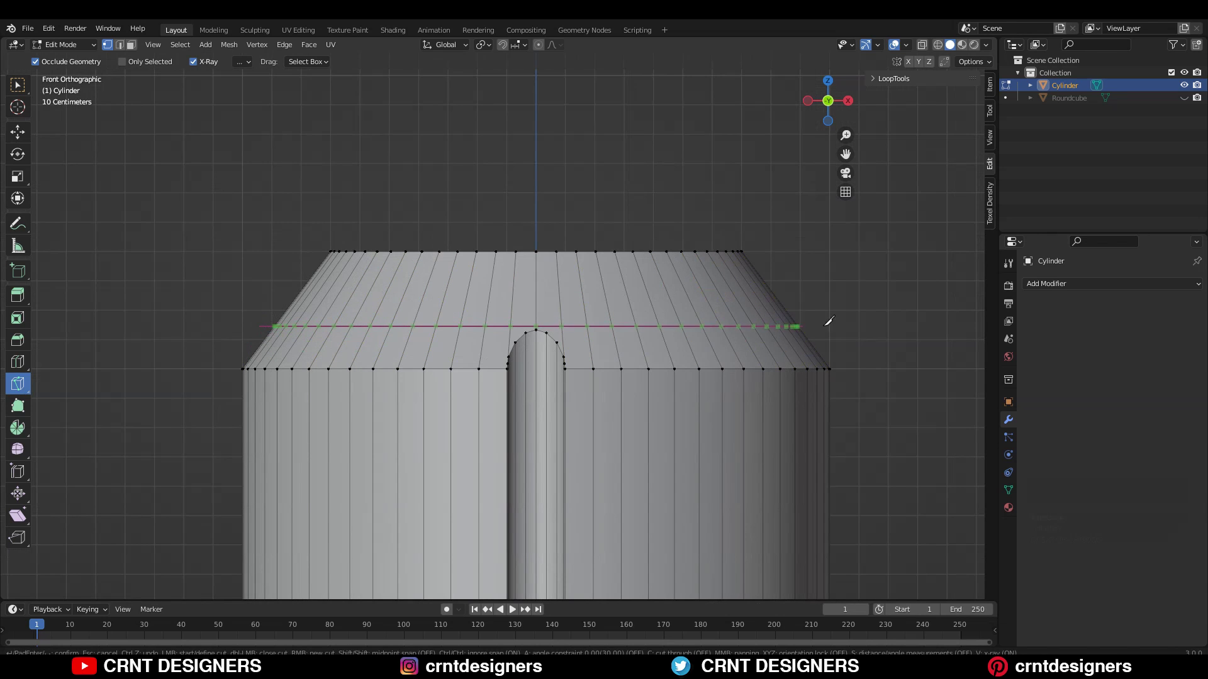
key(x)
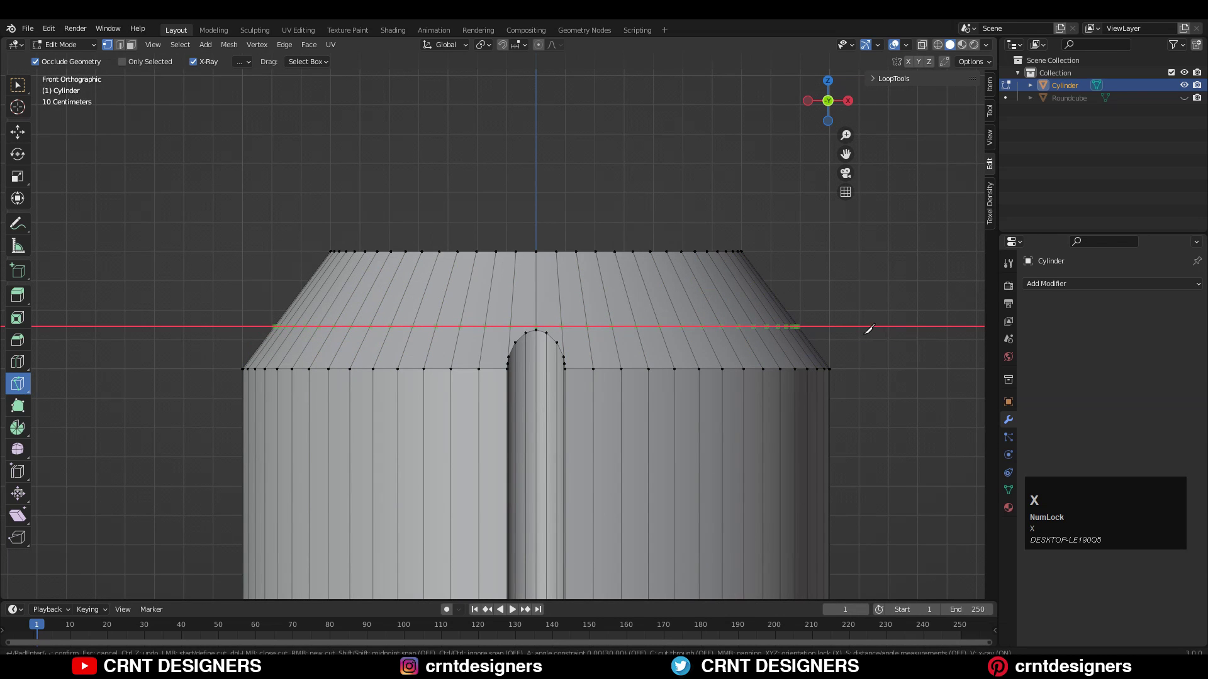
key(c)
click(875, 320)
key(space)
scroll(703, 322, up, 4)
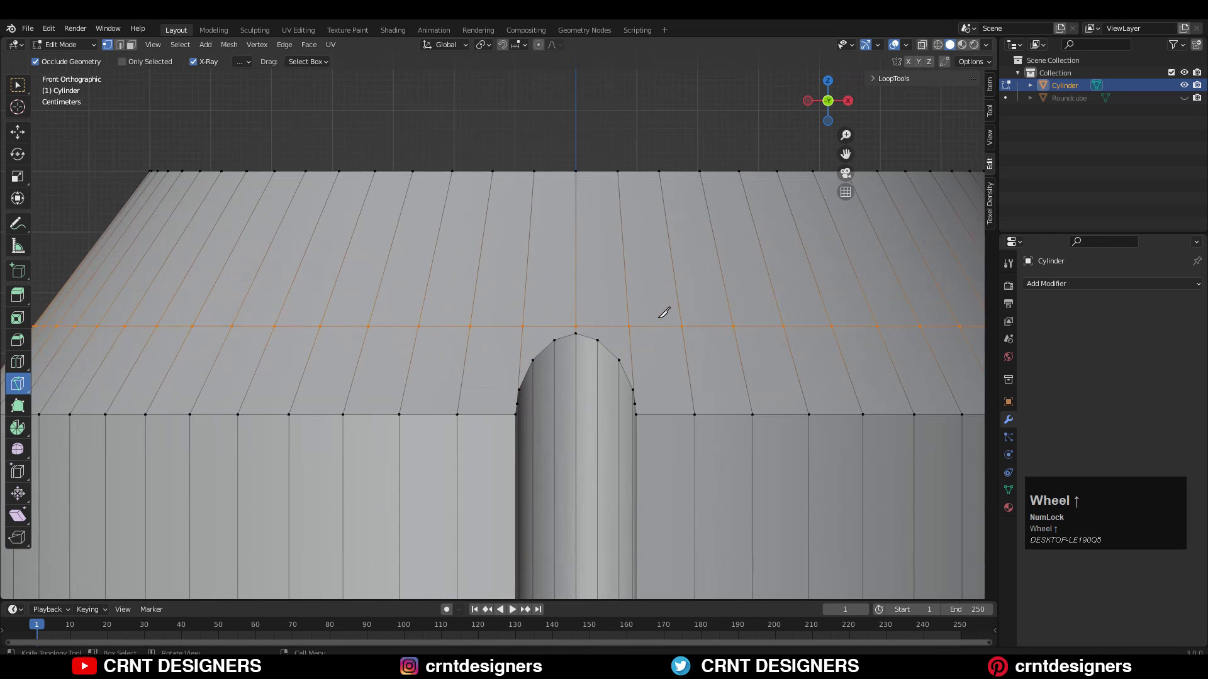
Slide the new horizontal edge loop on the taper slightly upward by about 0.027 in edge selection mode.
key(c)
key(2)
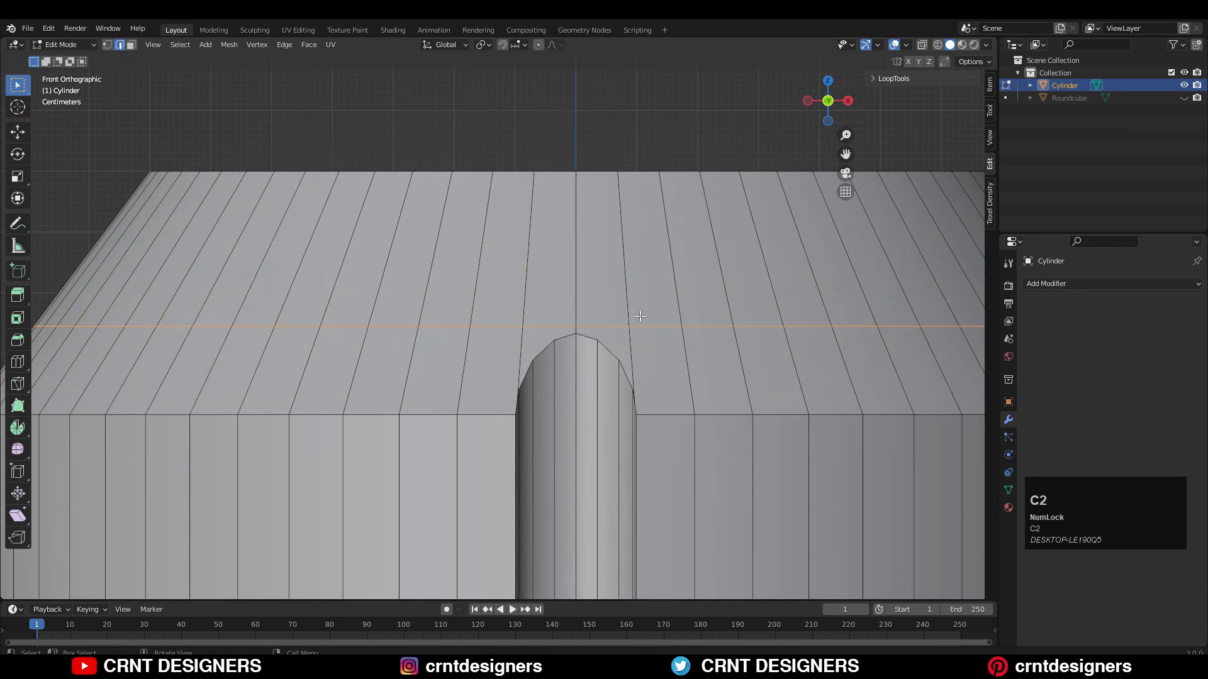
key(g)
key(g)
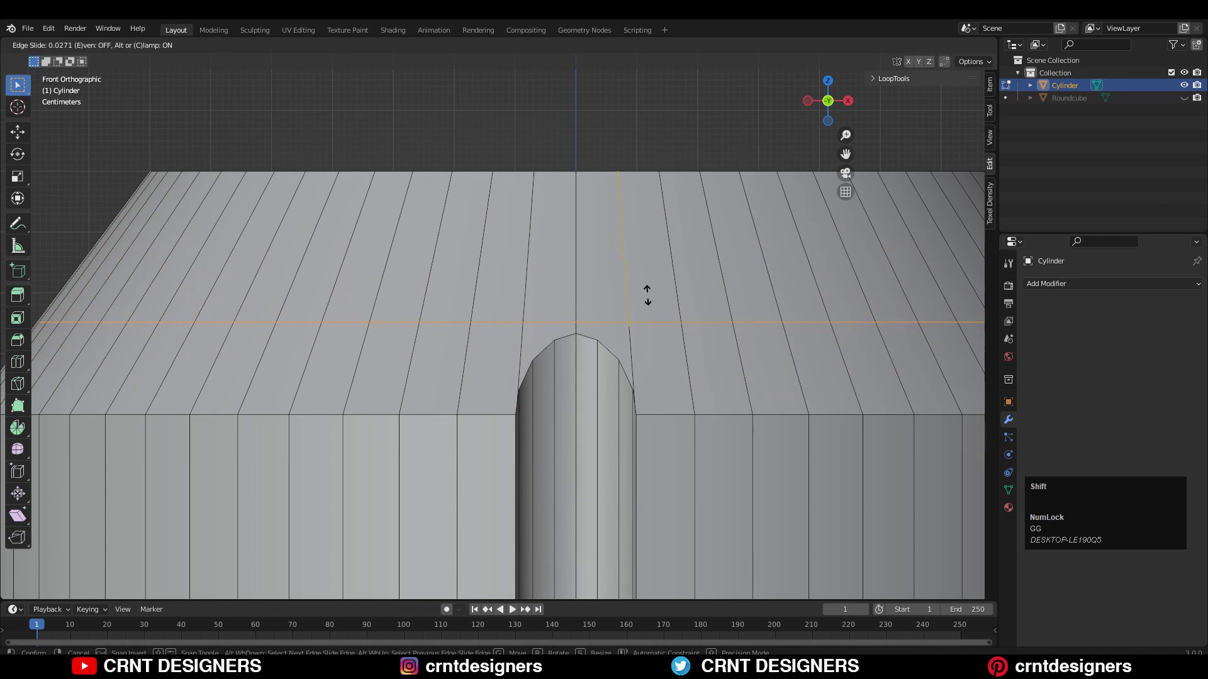
click(648, 290)
Connect the loop vertex just left of the groove to the arch vertex left of the groove's peak.
key(1)
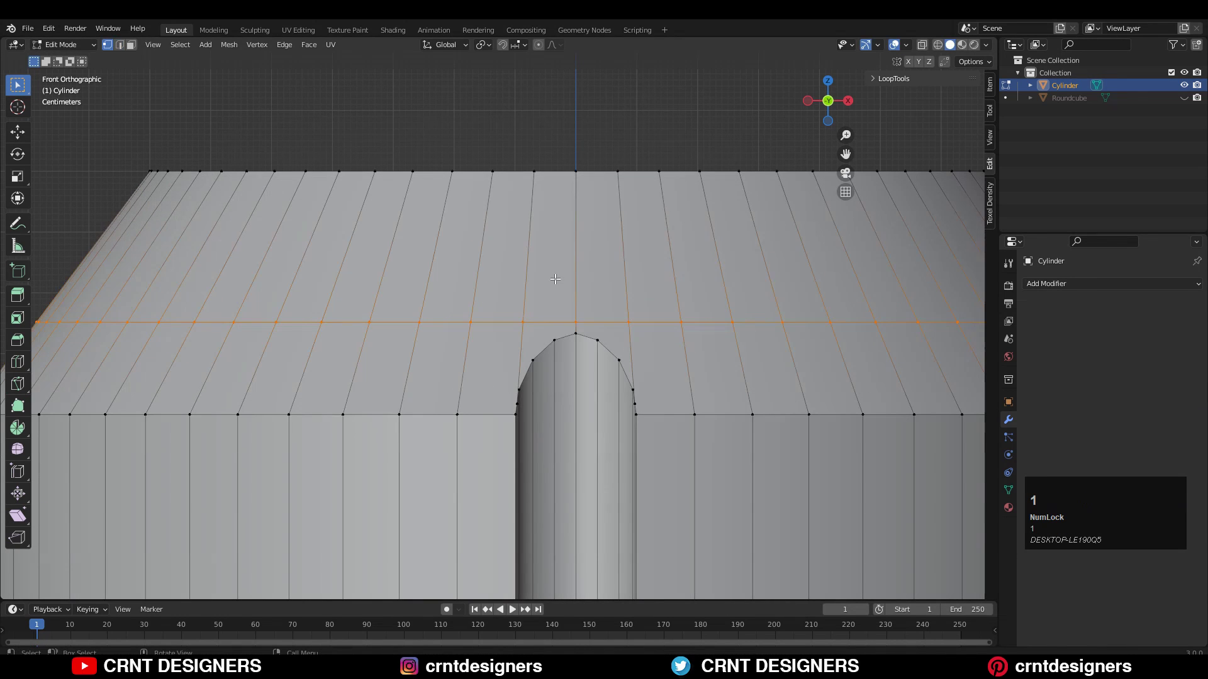
scroll(531, 315, up, 2)
click(532, 316)
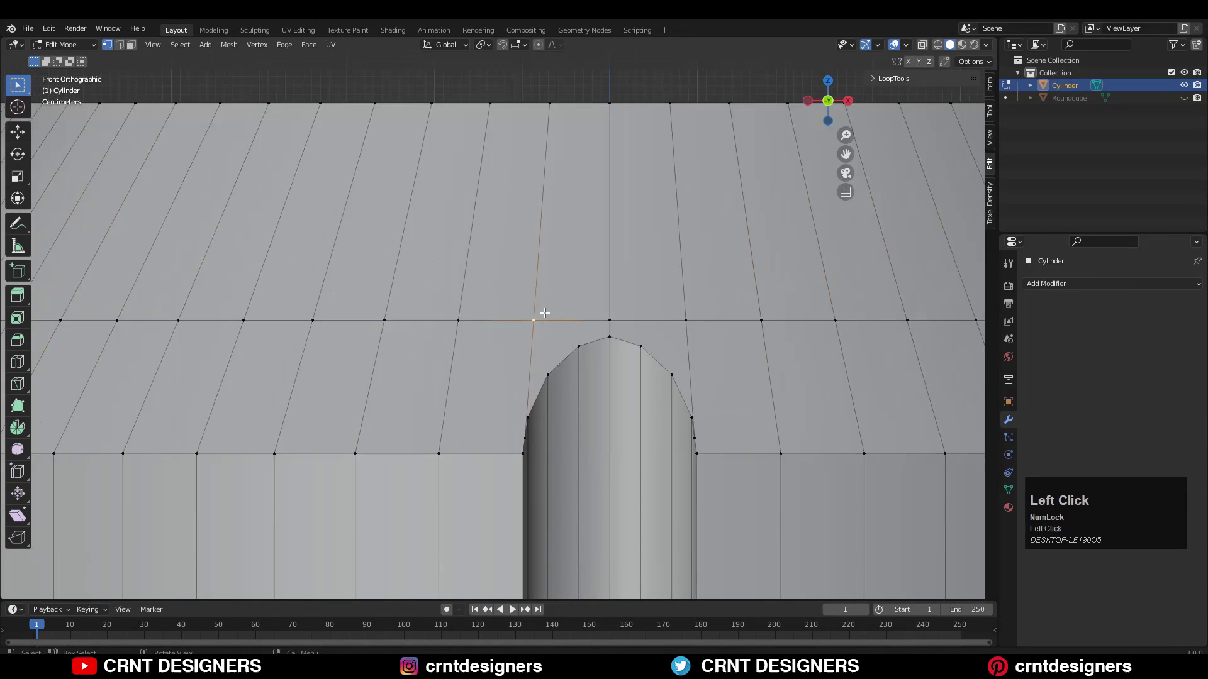
shift+click(584, 353)
right_click(589, 258)
click(588, 259)
click(590, 259)
shift+middle_drag(566, 314, 518, 322)
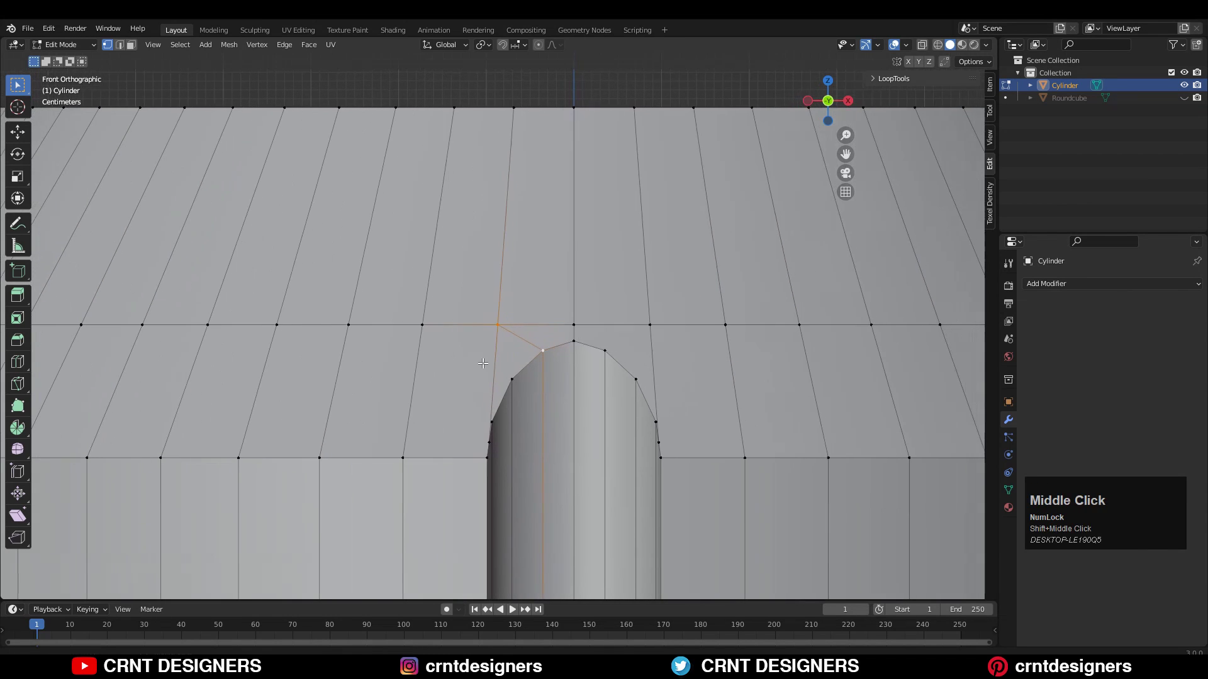
Dissolve the short edge running from the loop down to the left side of the groove's arch.
key(2)
click(497, 366)
key(ctrl+x)
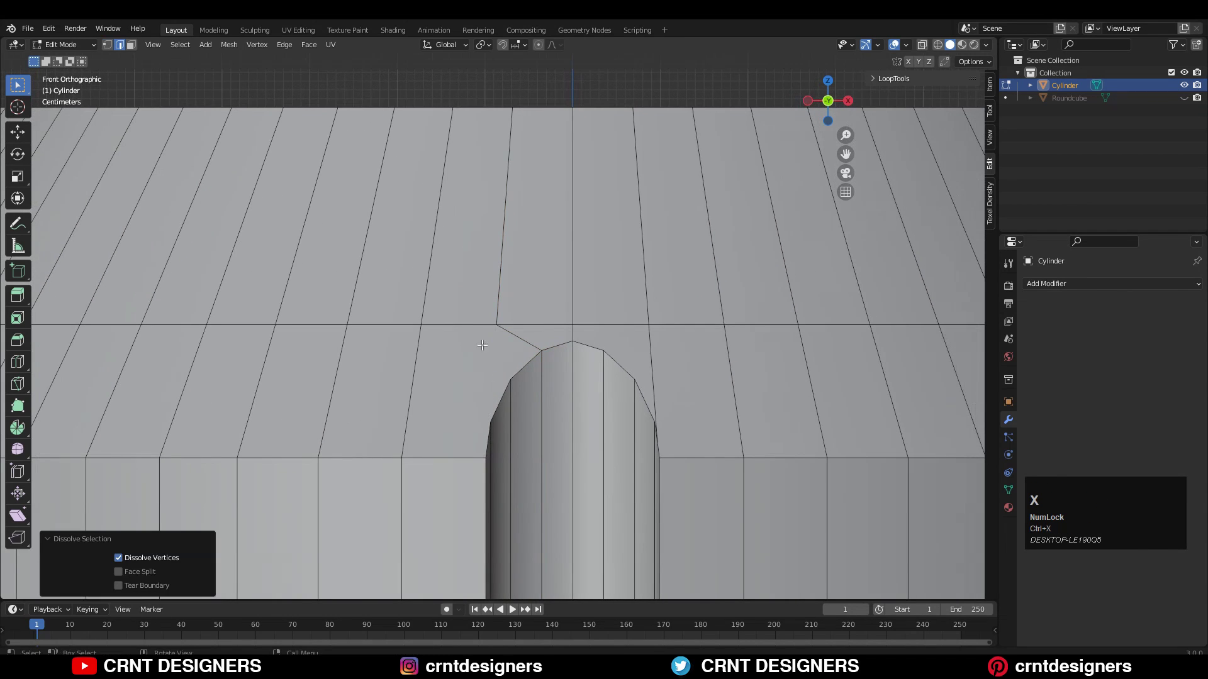
middle_drag(478, 322, 547, 383)
ctrl+middle_drag(547, 440, 554, 390)
ctrl+middle_drag(585, 472, 598, 390)
shift+middle_drag(619, 500, 492, 445)
key(ctrl+r)
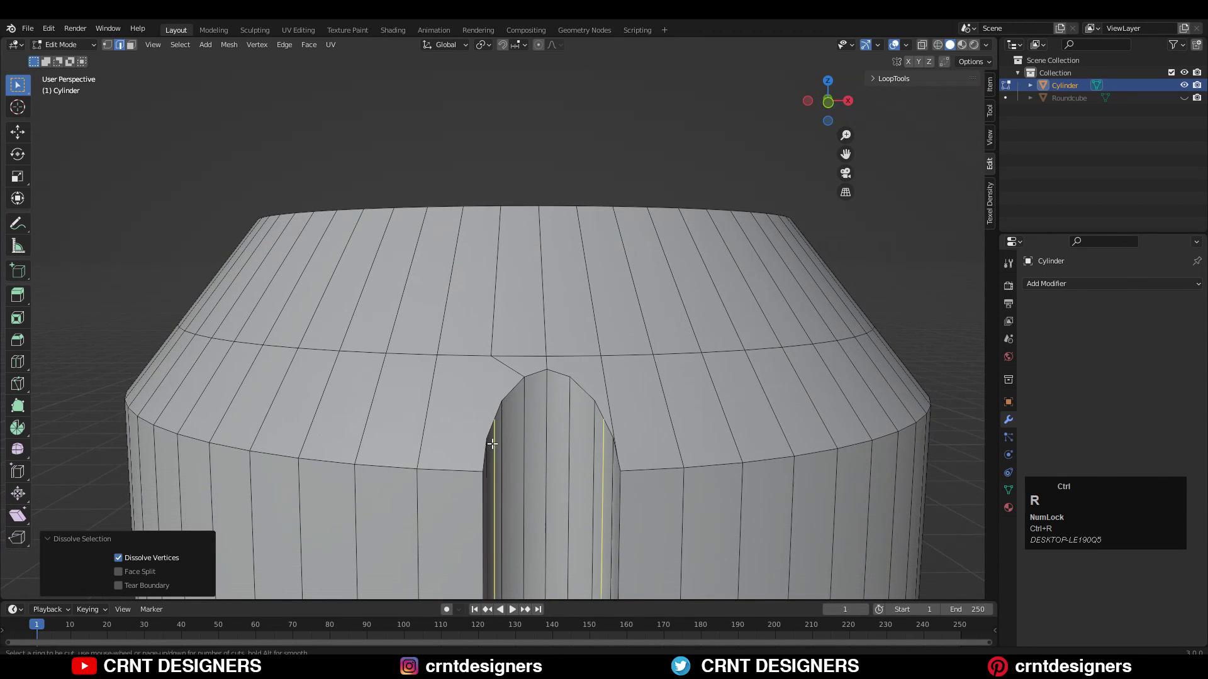
right_click(501, 433)
In front view, knife a horizontal line along X from the groove arch's second vertex left of its peak to the taper's left silhouette.
click(829, 99)
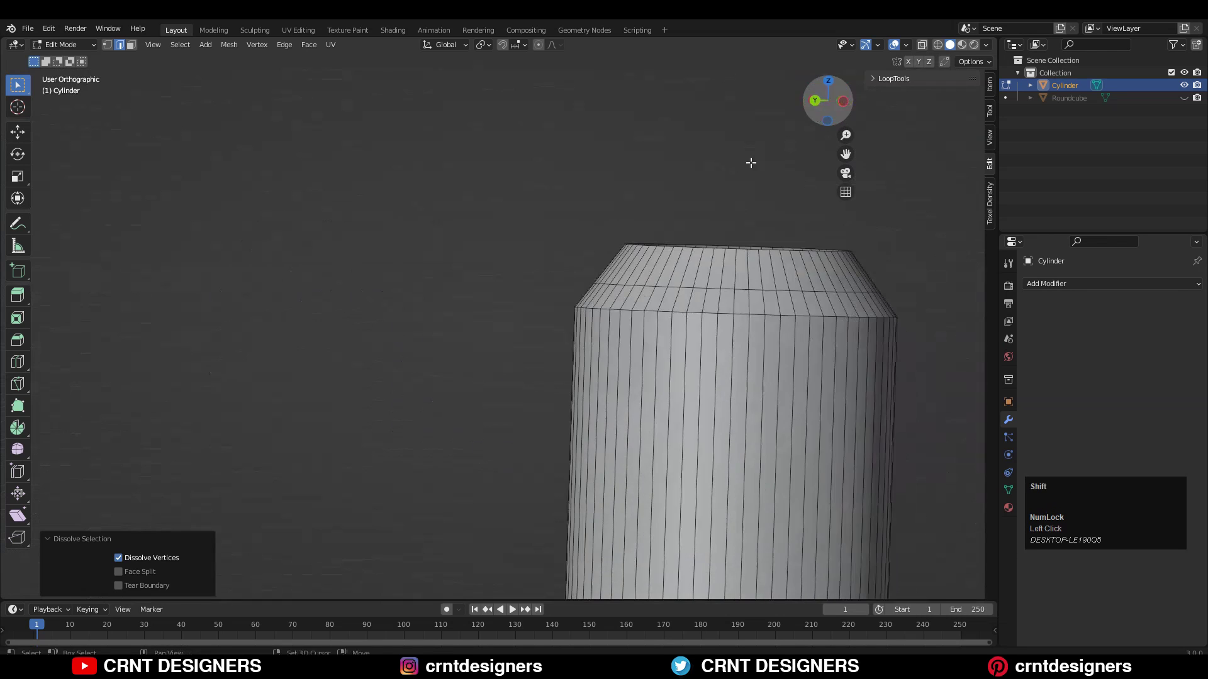
scroll(681, 165, up, 2)
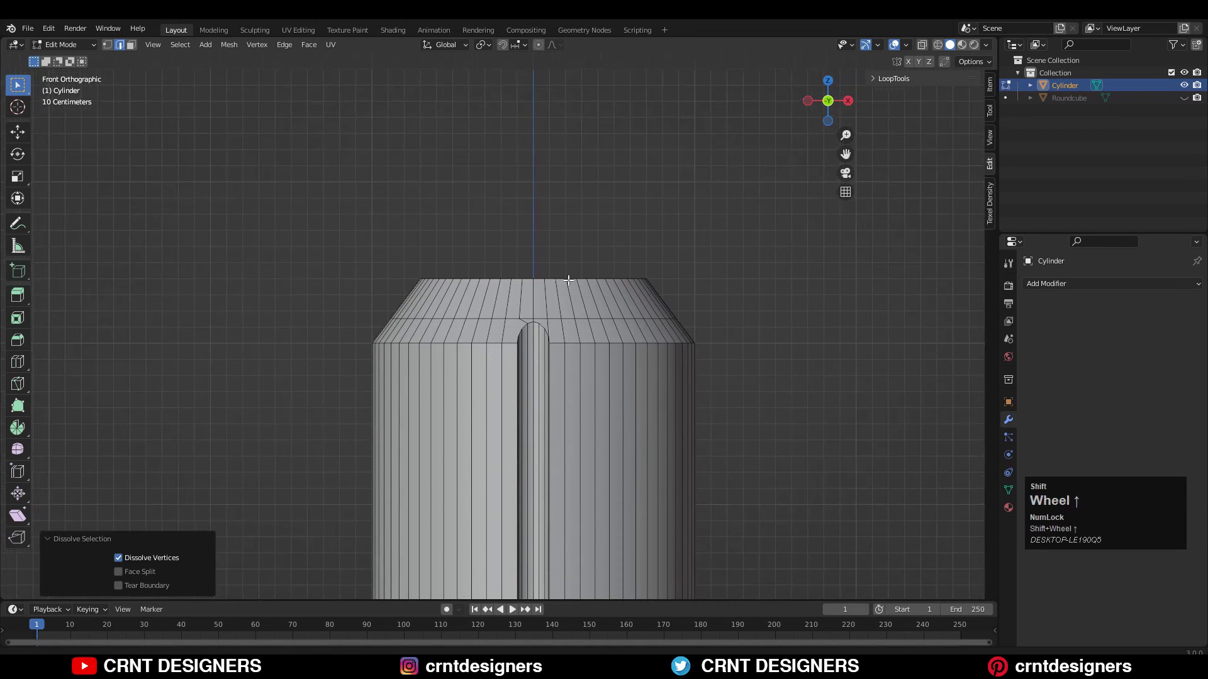
key(1)
scroll(756, 362, up, 3)
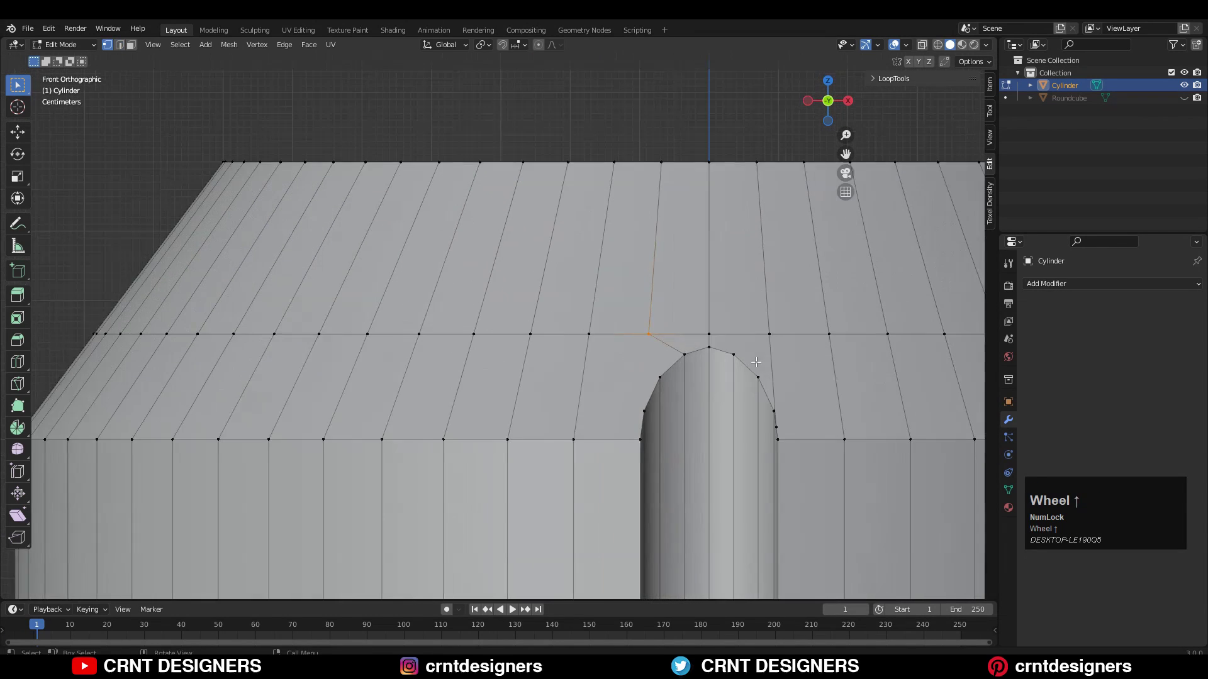
scroll(756, 362, up, 1)
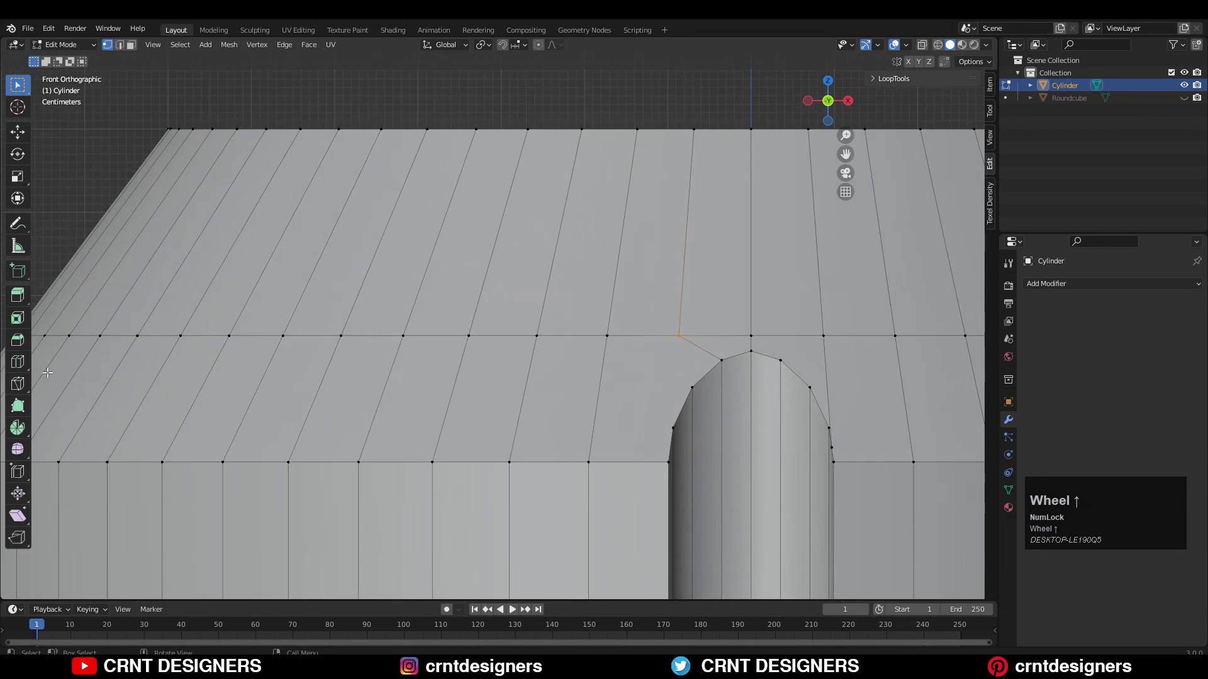
click(18, 384)
ctrl+middle_drag(450, 415, 646, 359)
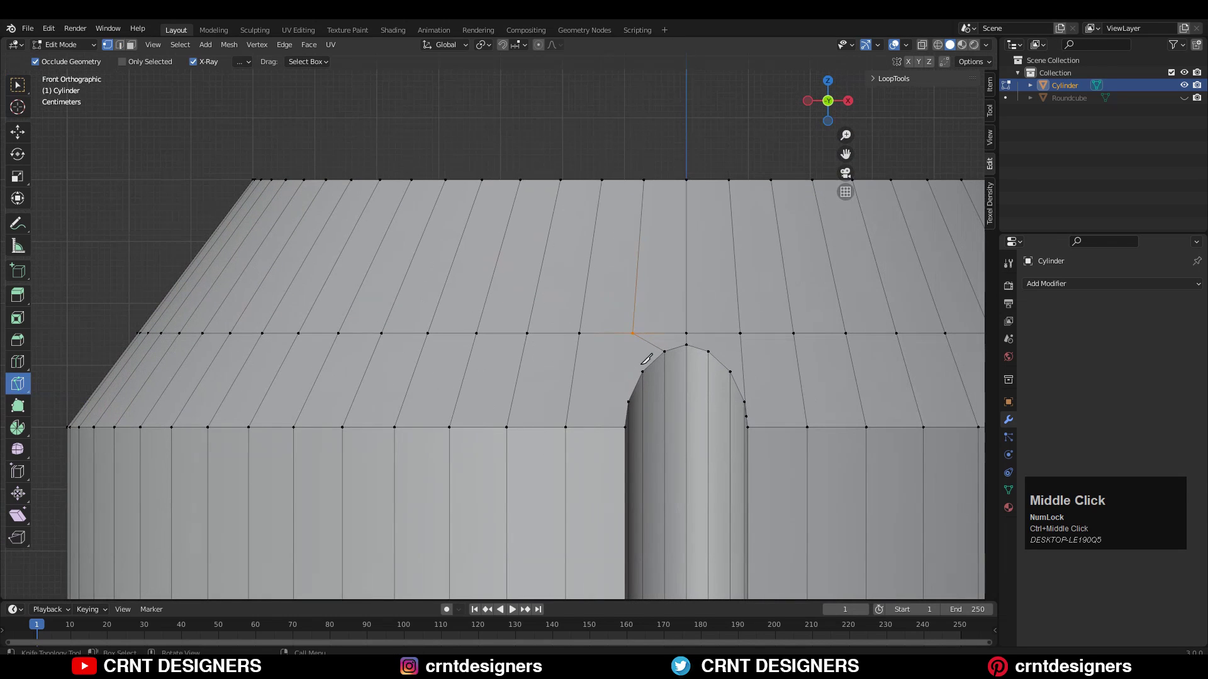
click(643, 370)
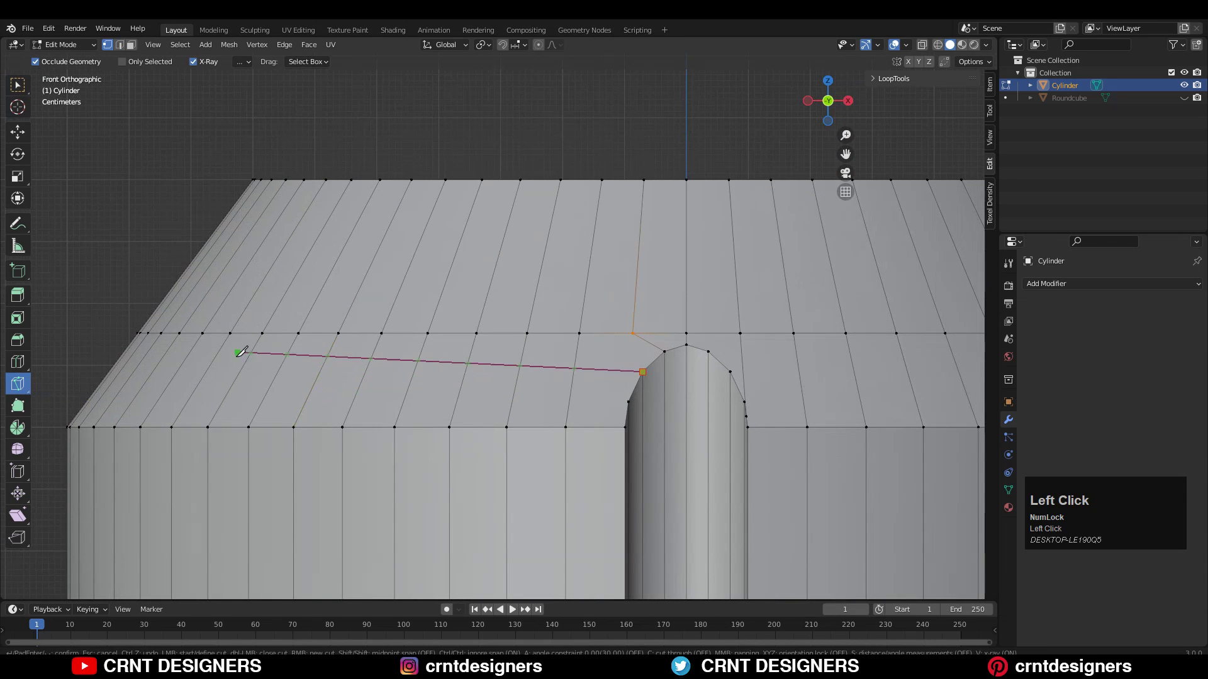
key(x)
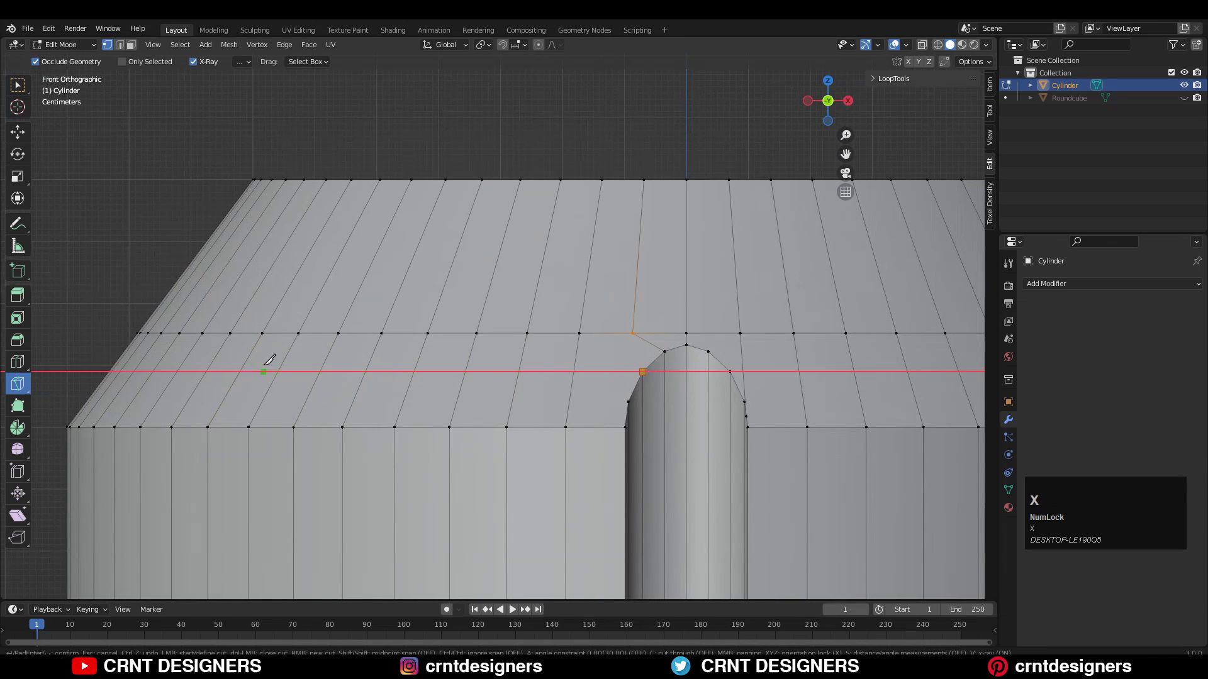
click(71, 345)
key(space)
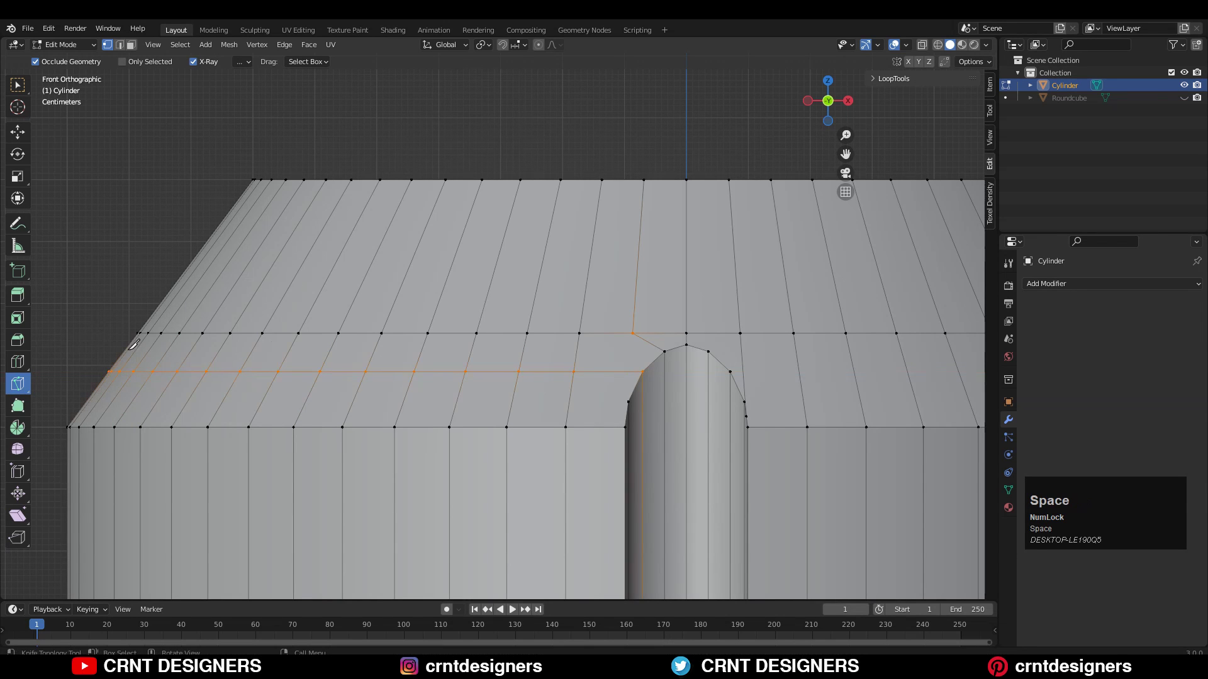
Knife horizontal cut-through lines along X from the arch's first and third vertices left of its peak to the taper's left silhouette.
scroll(631, 357, up, 1)
click(699, 355)
scroll(343, 351, down, 4)
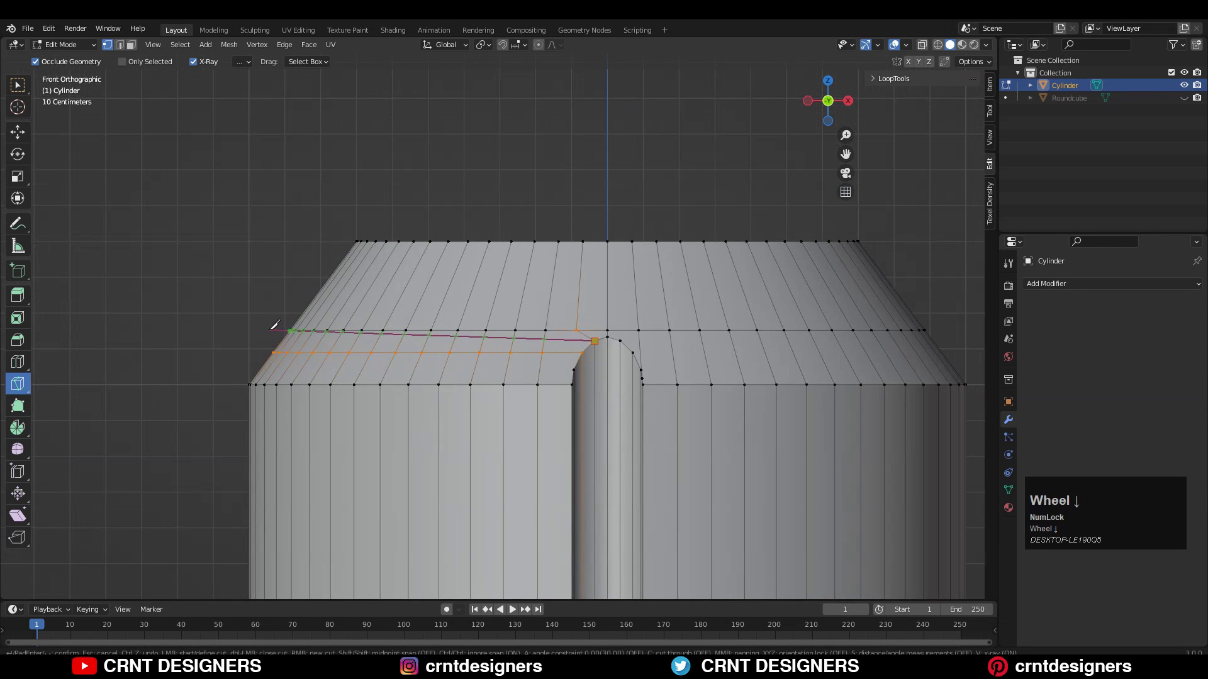
key(x)
click(212, 328)
key(space)
scroll(495, 326, up, 3)
click(630, 402)
key(c)
key(x)
click(85, 378)
key(space)
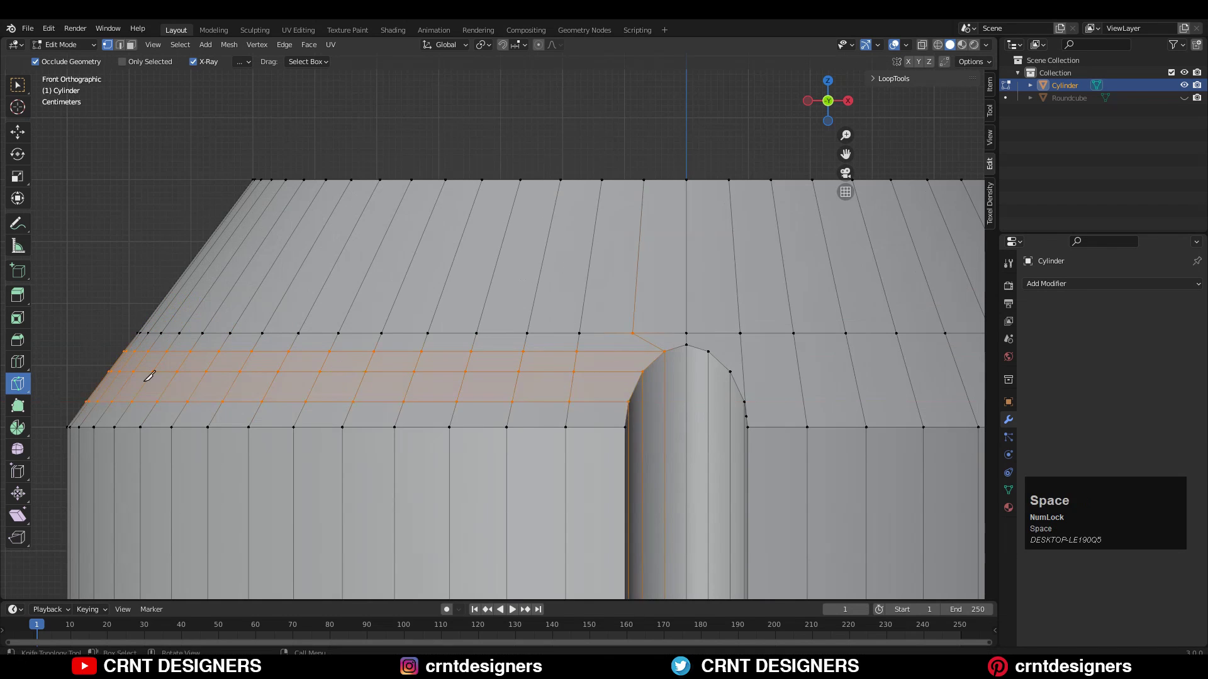
Symmetrize the whole mesh from -X to +X so the left-side cuts are mirrored around the groove's upper end.
scroll(668, 368, up, 3)
shift+middle_drag(668, 368, 446, 307)
key(a)
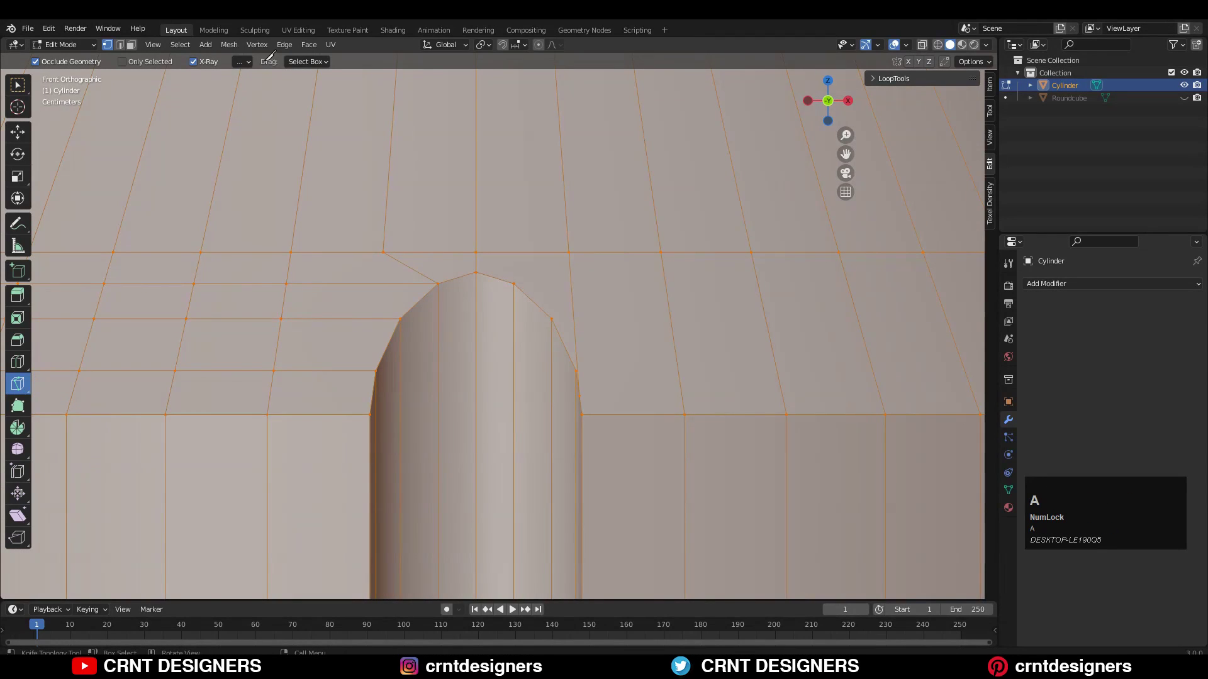
click(229, 45)
click(256, 220)
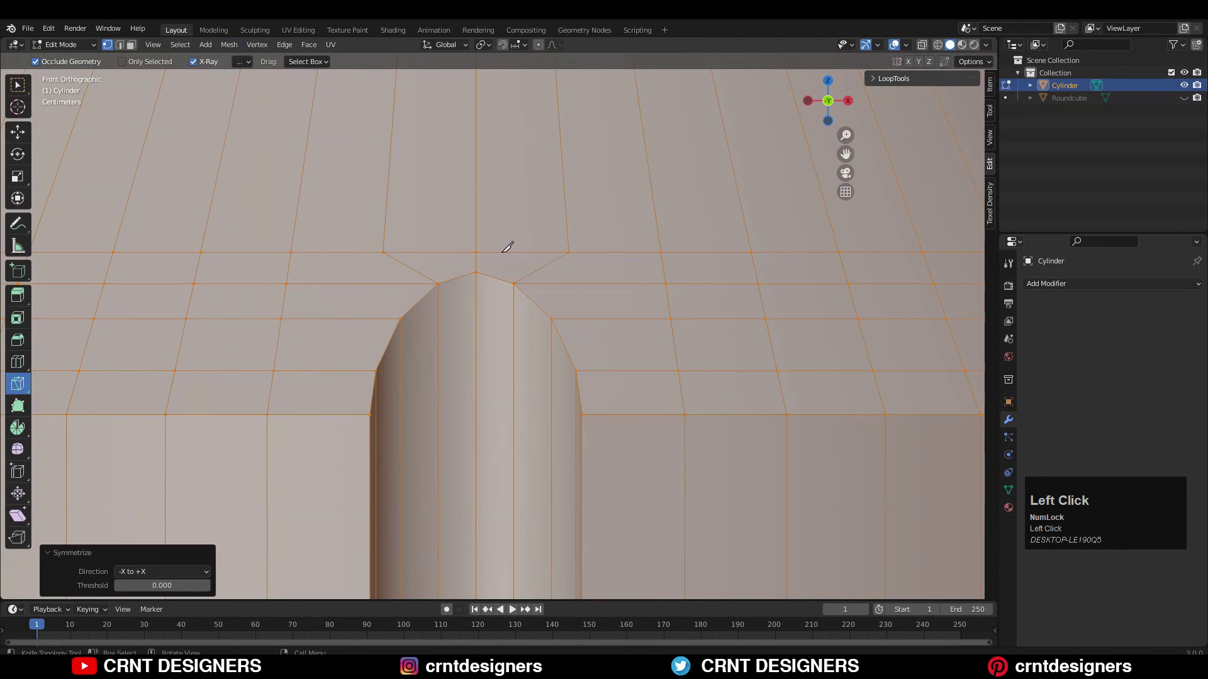
Knife a horizontal cut-through line along X across the full cylinder, just below the groove's lower rounded end.
scroll(568, 258, down, 2)
scroll(633, 270, down, 6)
shift+middle_drag(623, 372, 626, 278)
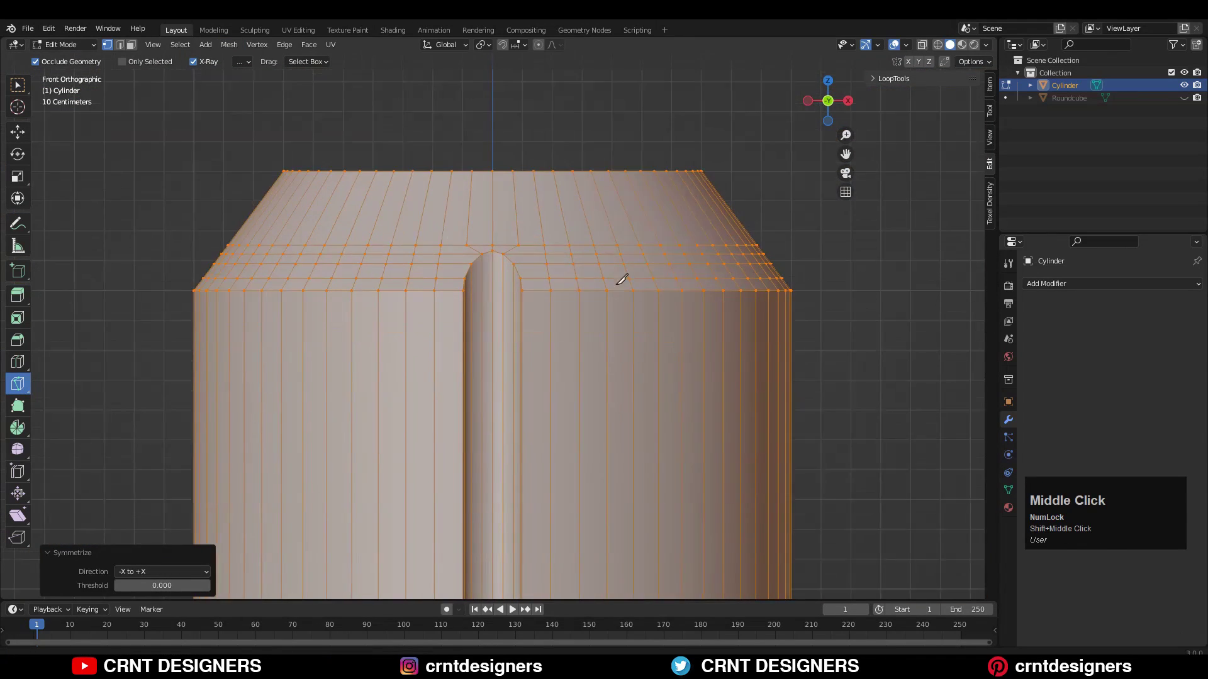
scroll(625, 277, down, 4)
shift+middle_drag(610, 396, 620, 383)
scroll(620, 384, up, 6)
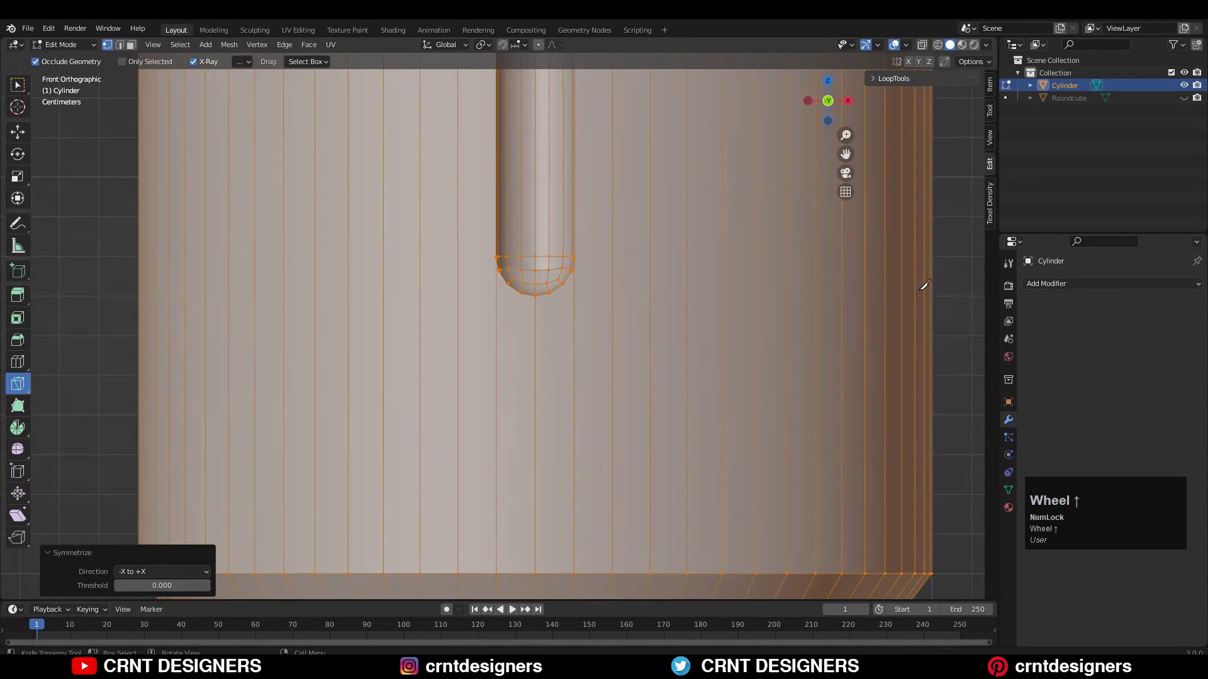
click(954, 282)
key(Escape)
click(953, 323)
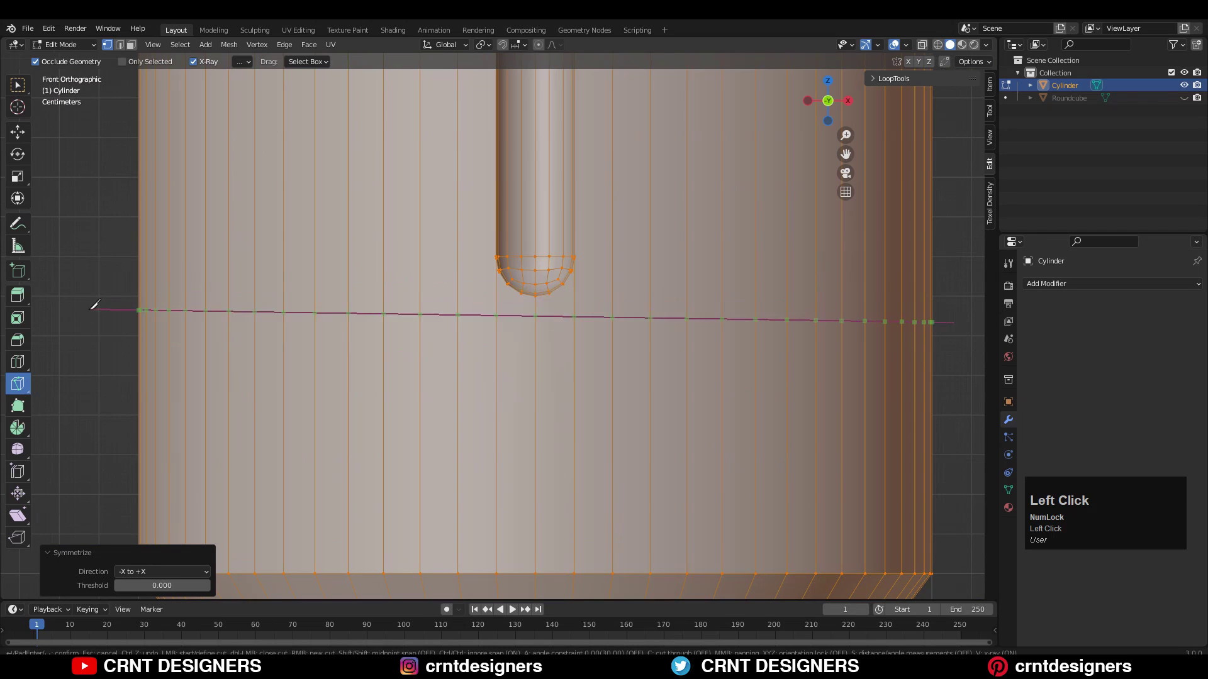
key(x)
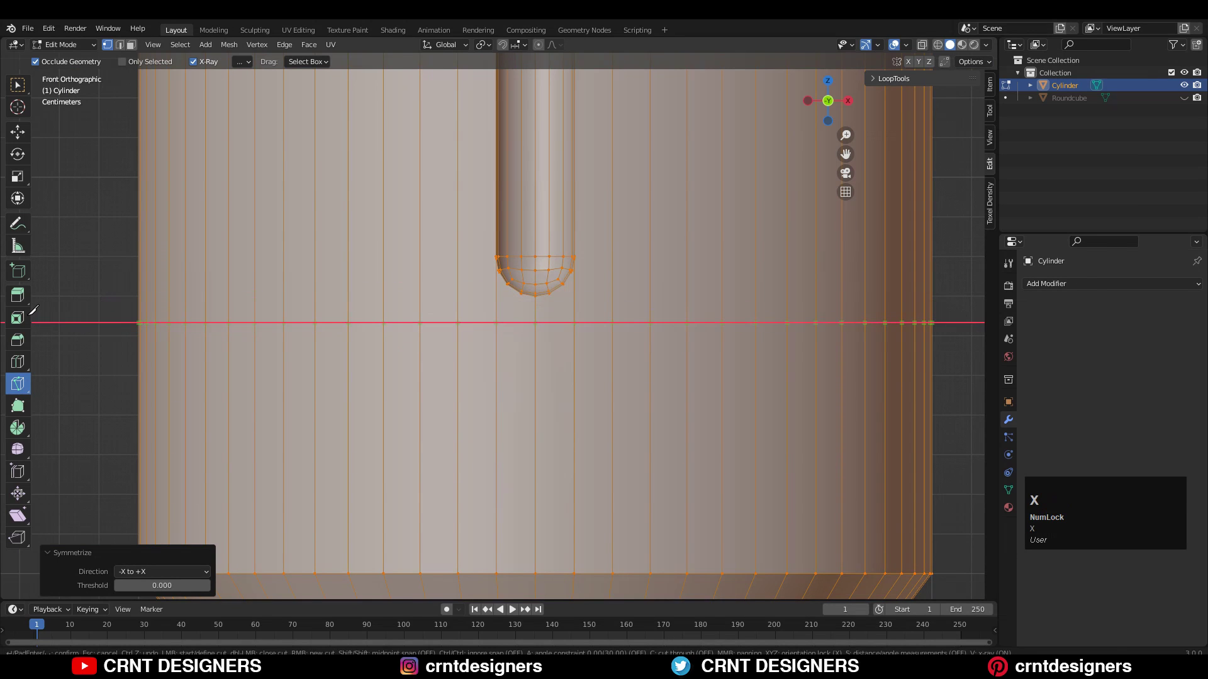
click(34, 311)
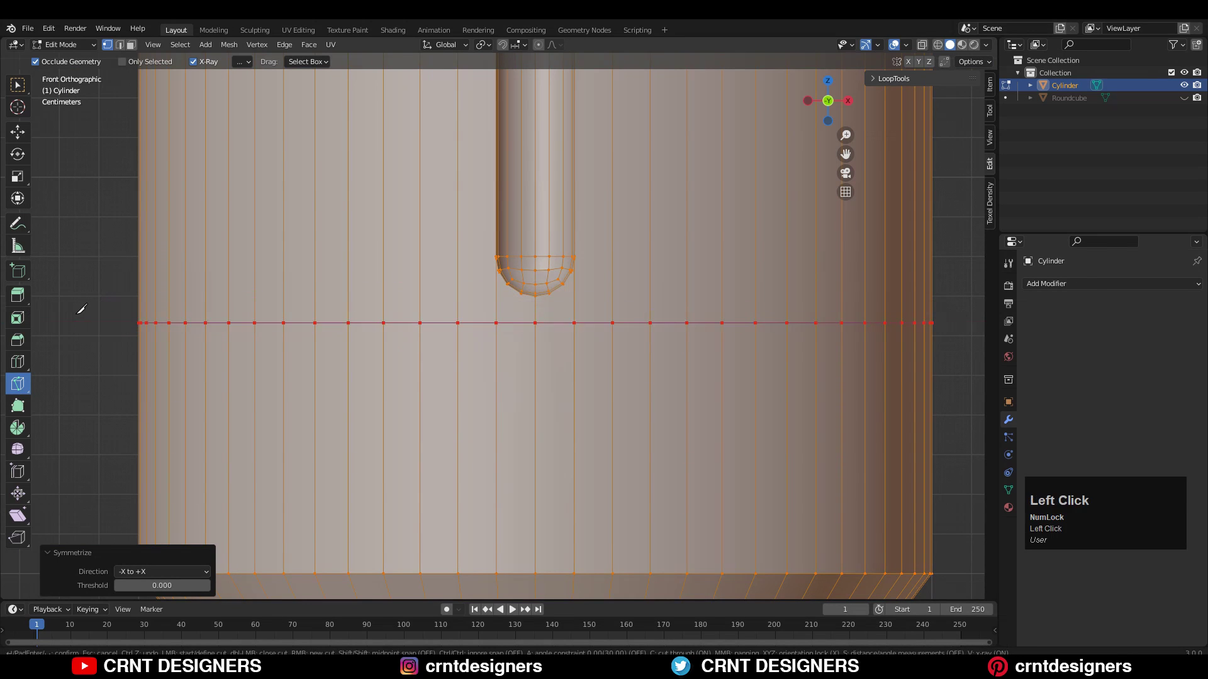
key(space)
Connect the new loop's vertices below each side of the groove to the rim vertices beside the groove's lowest point.
scroll(439, 270, up, 2)
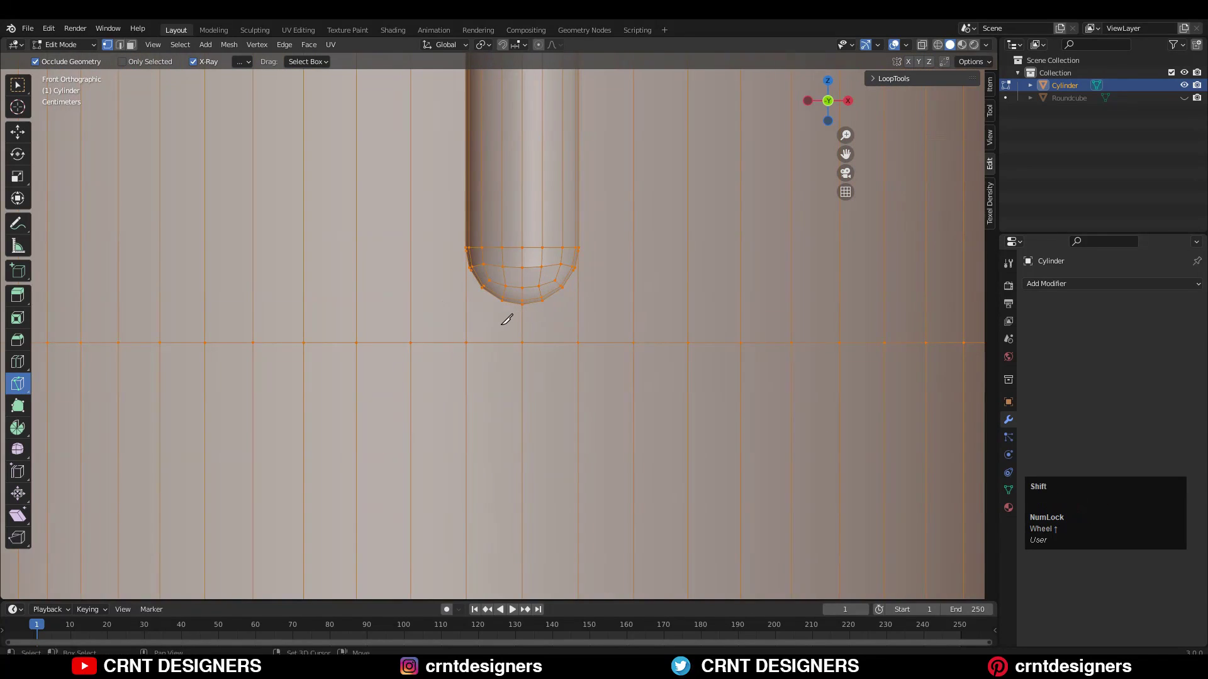
scroll(504, 318, up, 1)
key(c)
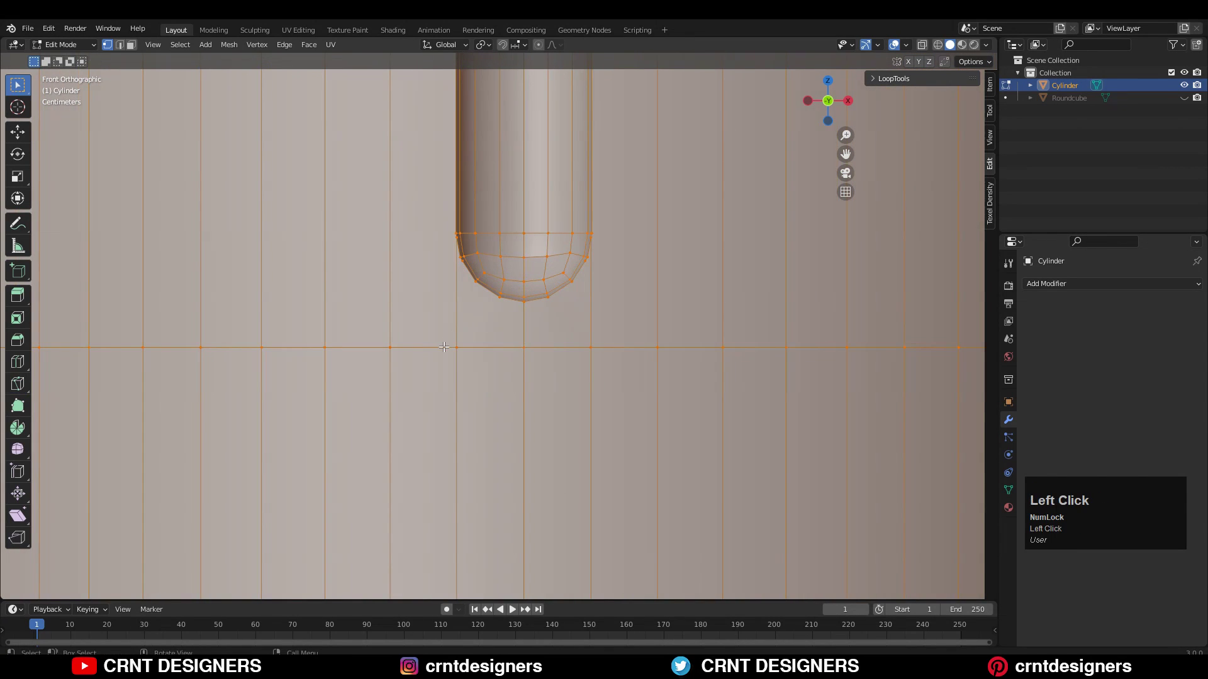
click(443, 347)
right_click(504, 315)
click(504, 314)
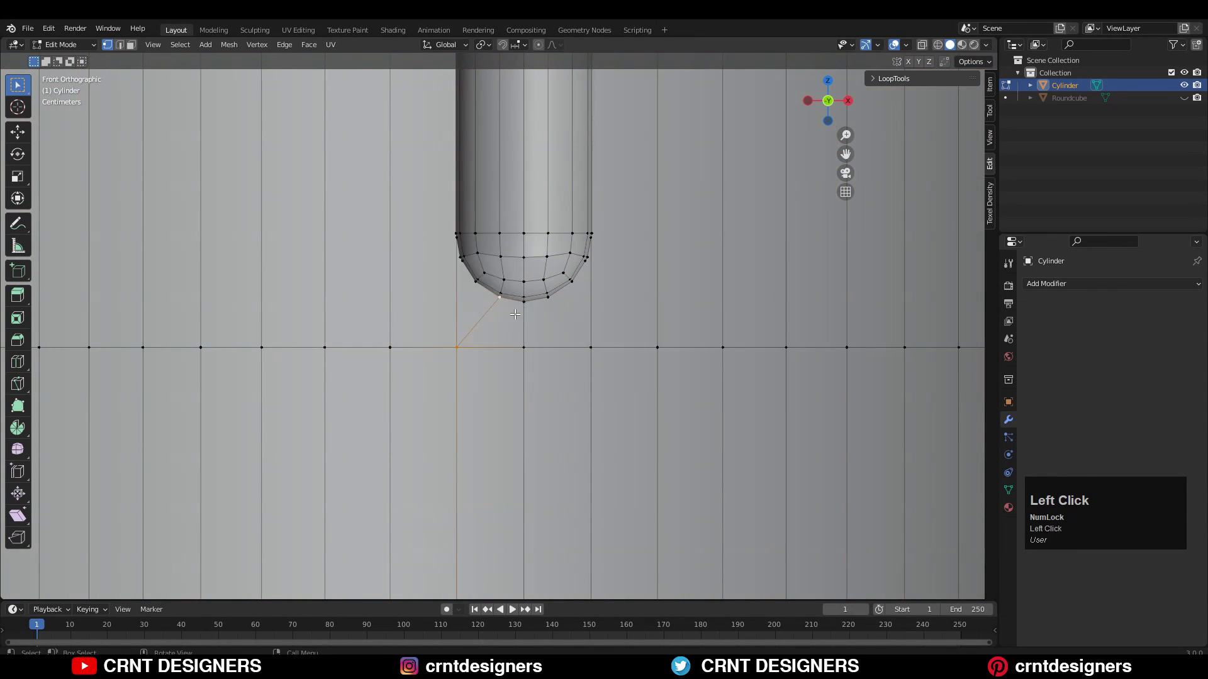
right_click(616, 295)
click(616, 296)
Dissolve the two short vertical edges between the groove's lower sides and the horizontal loop in edge selection mode.
shift+middle_drag(486, 288, 487, 313)
scroll(487, 313, up, 1)
key(2)
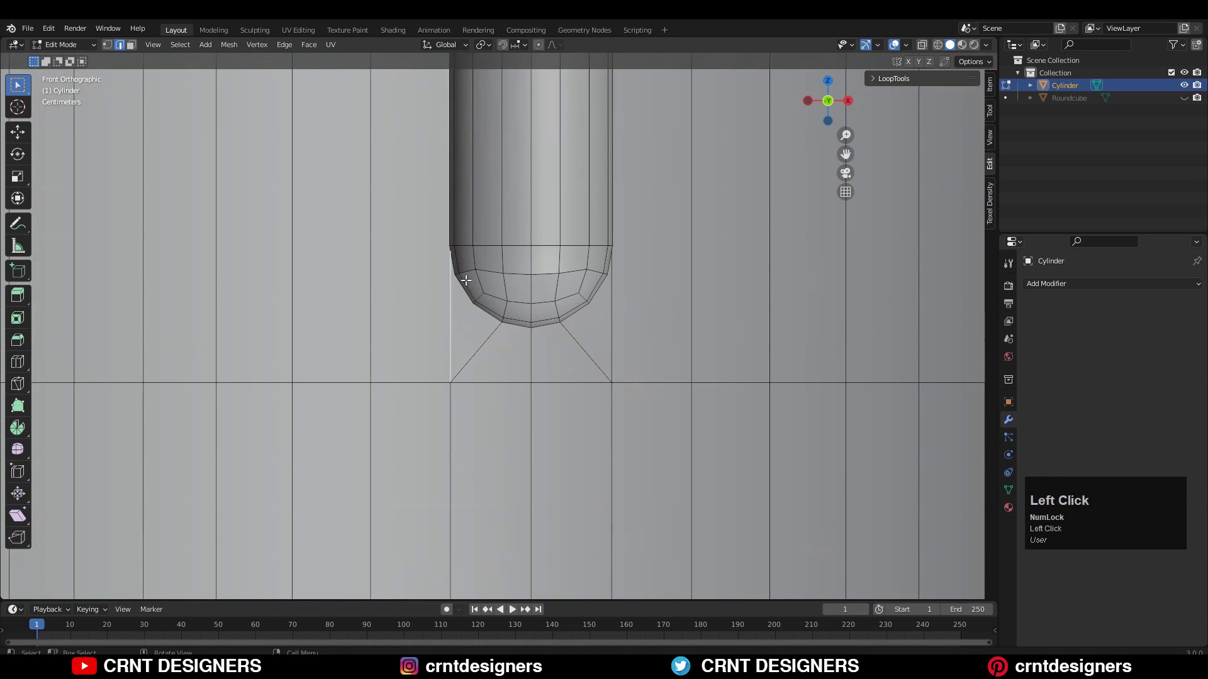
key(ctrl+x)
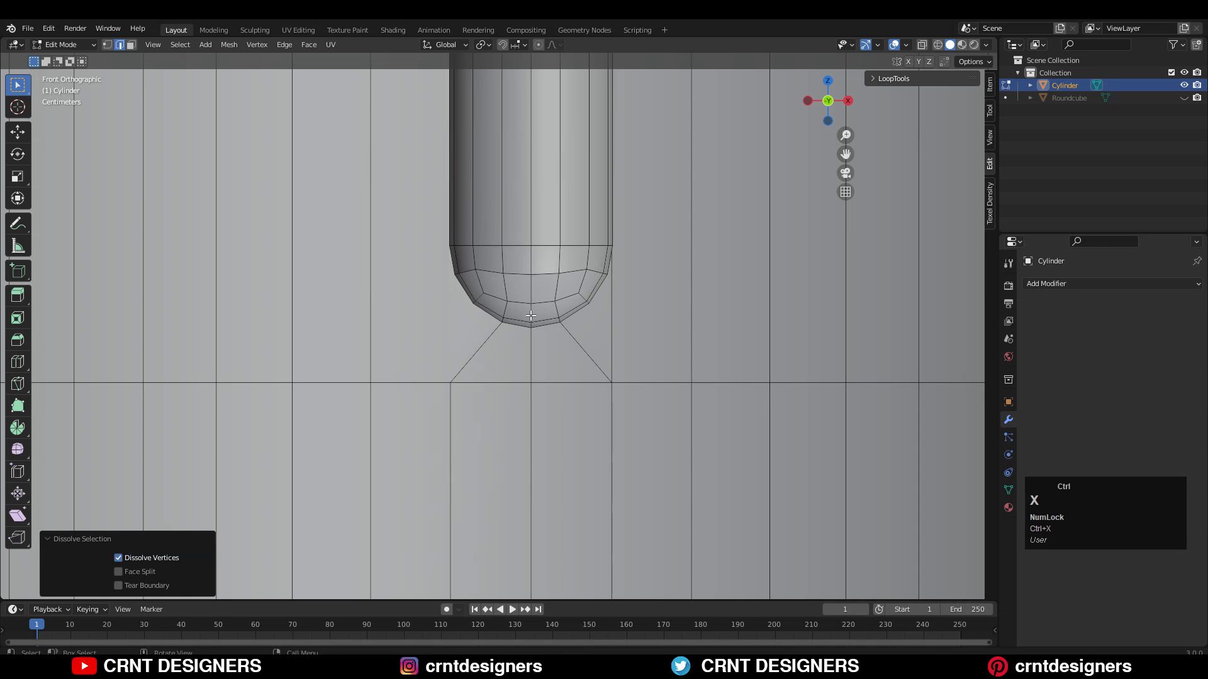
click(613, 330)
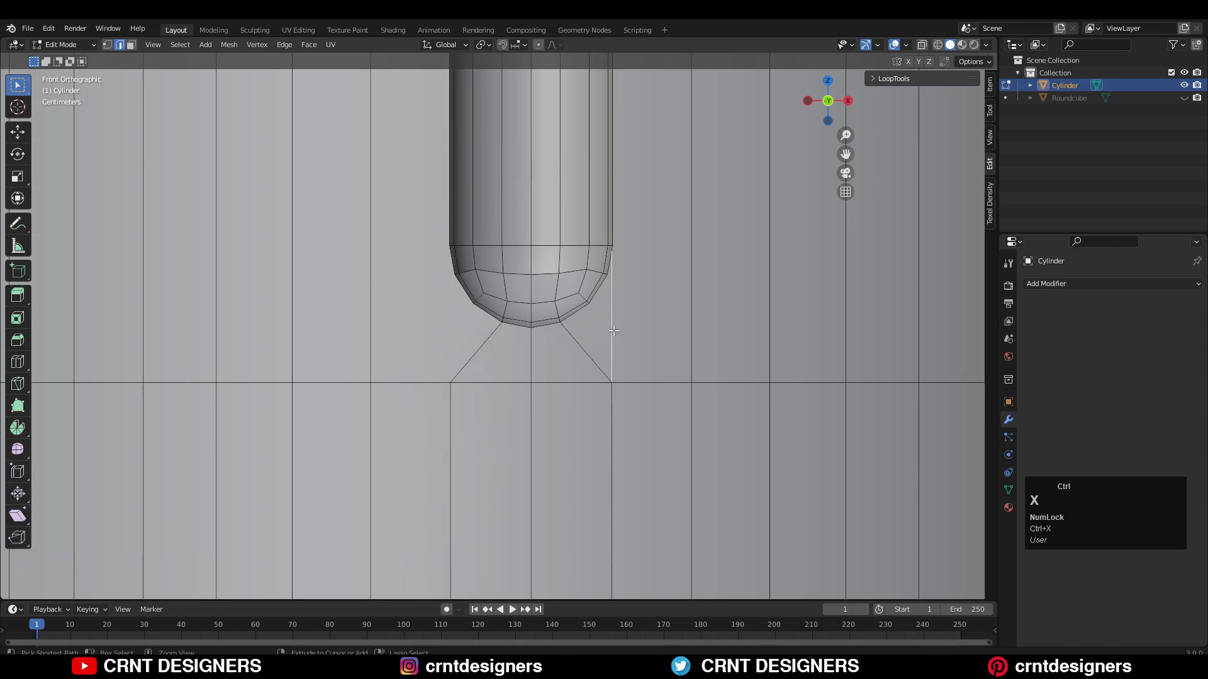
key(ctrl+x)
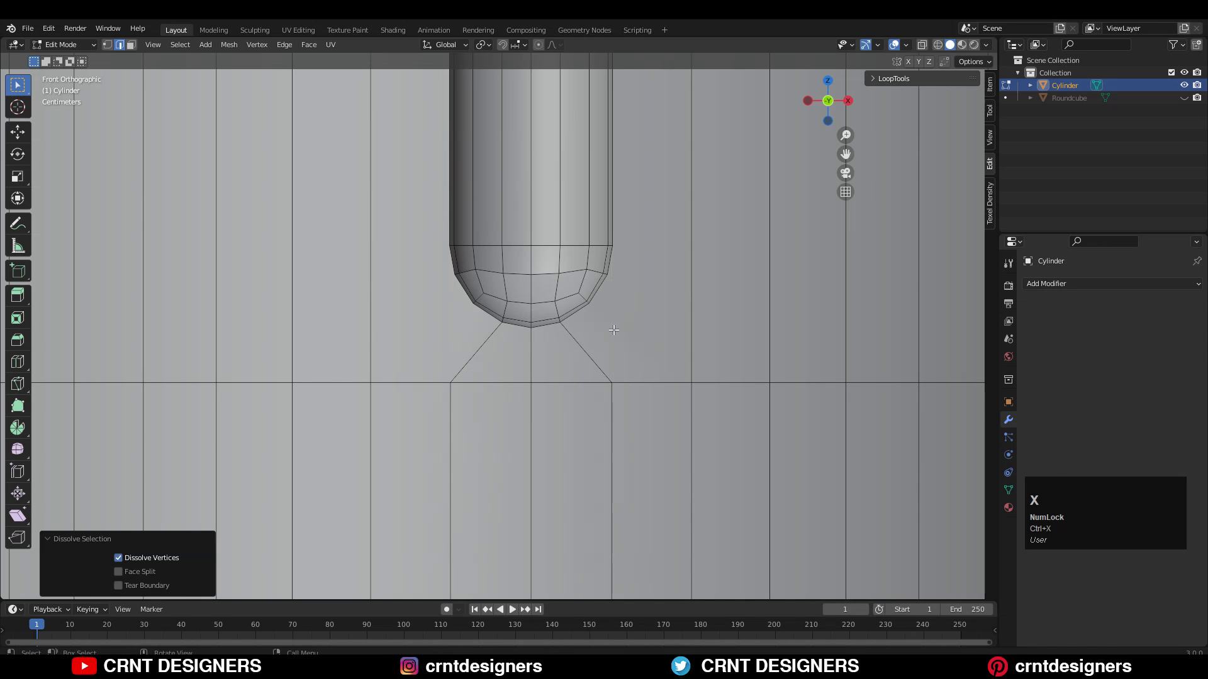
Dissolve the stray rim vertices on both sides of the groove's lower rounded end in vertex selection mode.
key(1)
key(k)
middle_drag(488, 306, 477, 506)
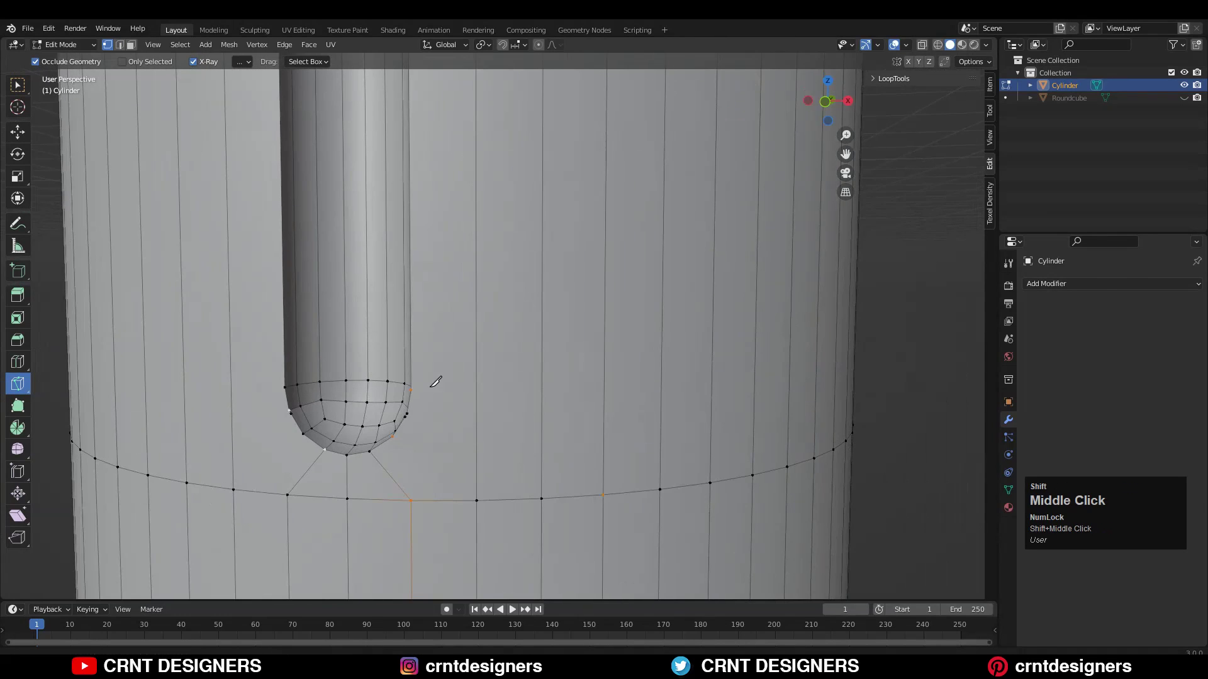
shift+middle_drag(429, 387, 412, 357)
shift+middle_drag(382, 299, 435, 308)
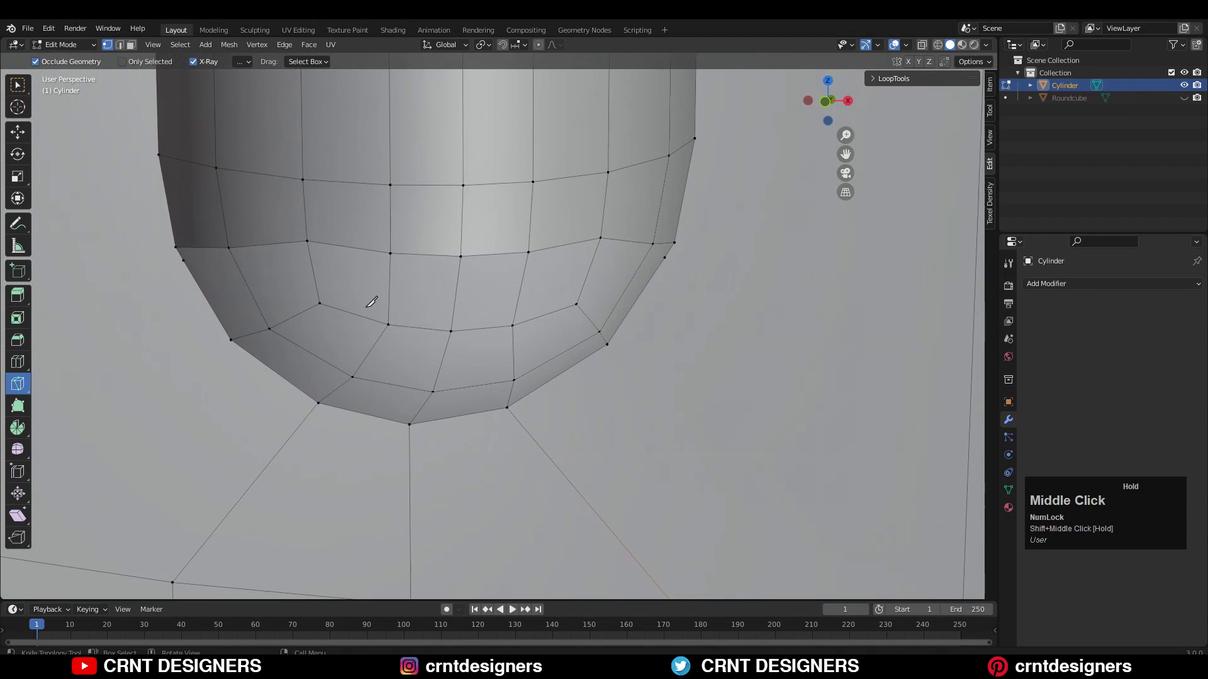
key(ctrl+x)
click(665, 258)
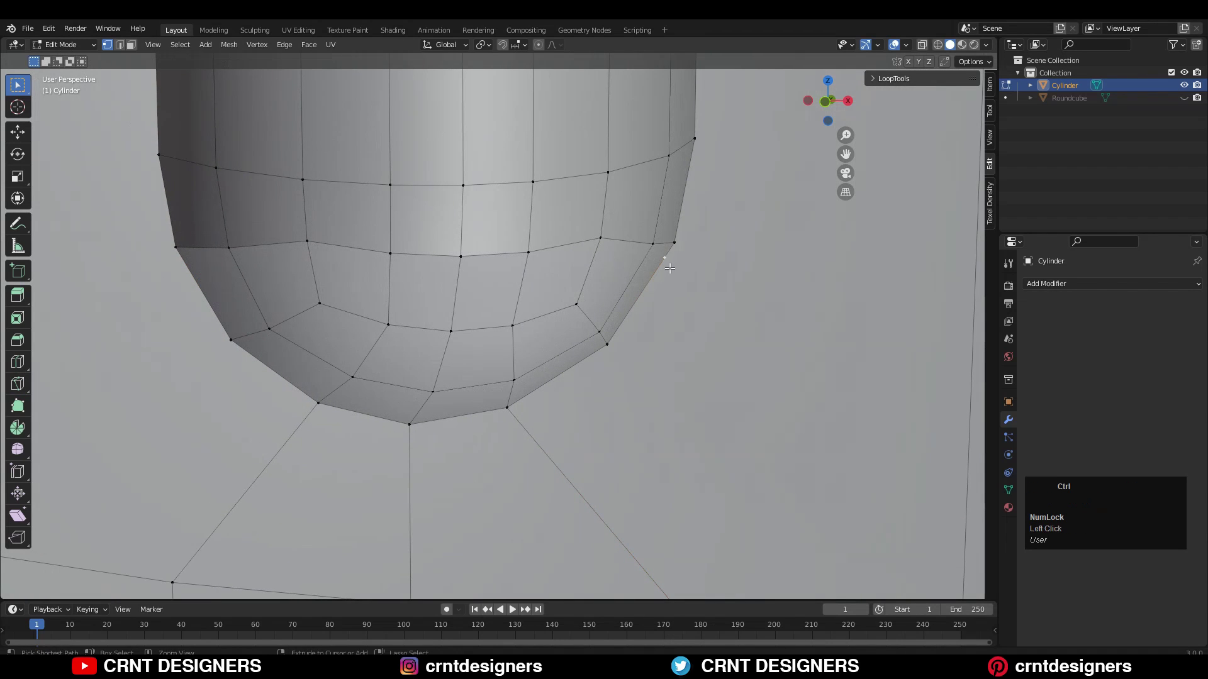
key(ctrl+x)
In front view, knife a horizontal line along X from the left rim vertex where the groove's lower rounding begins to the cylinder's left silhouette.
scroll(523, 244, down, 2)
scroll(523, 244, up, 1)
click(825, 101)
shift+middle_drag(667, 210, 662, 213)
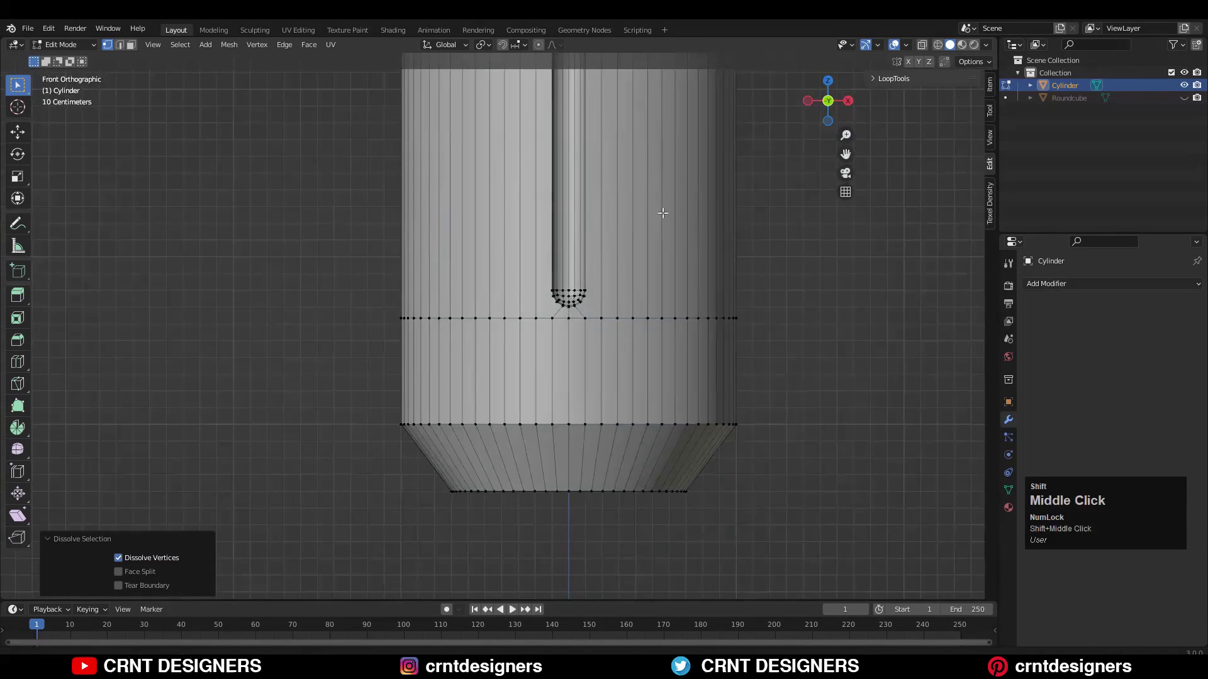
scroll(527, 289, up, 5)
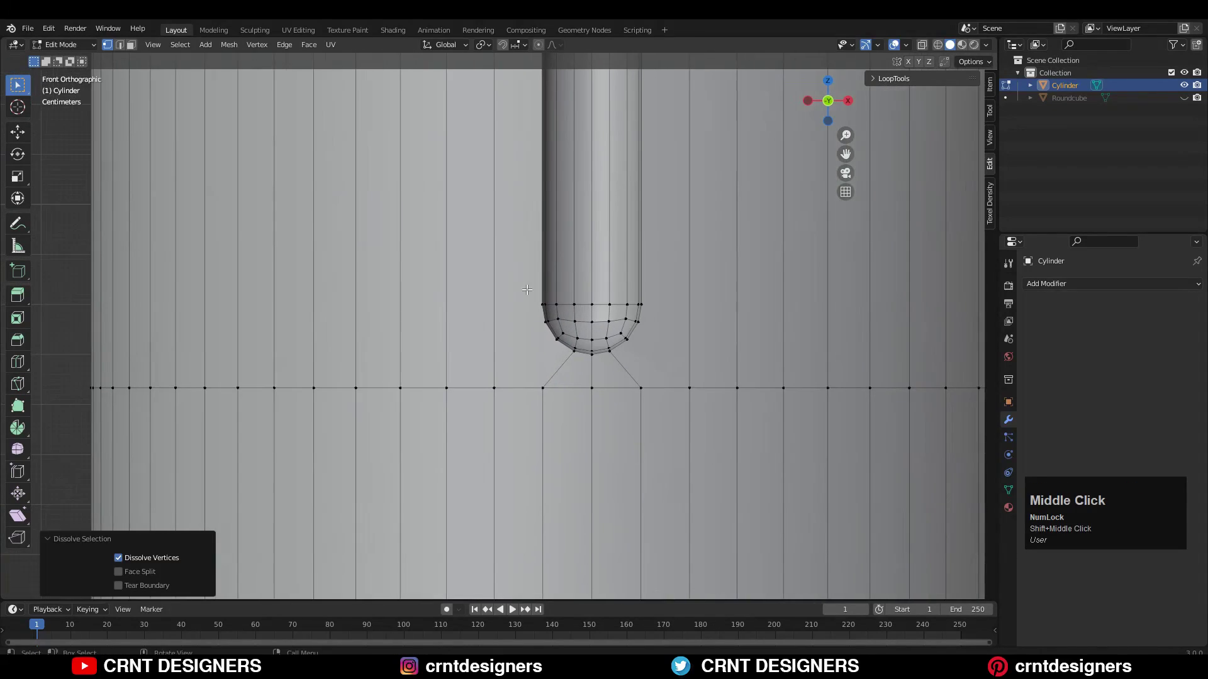
click(14, 387)
scroll(67, 349, up, 2)
click(752, 285)
click(88, 285)
key(space)
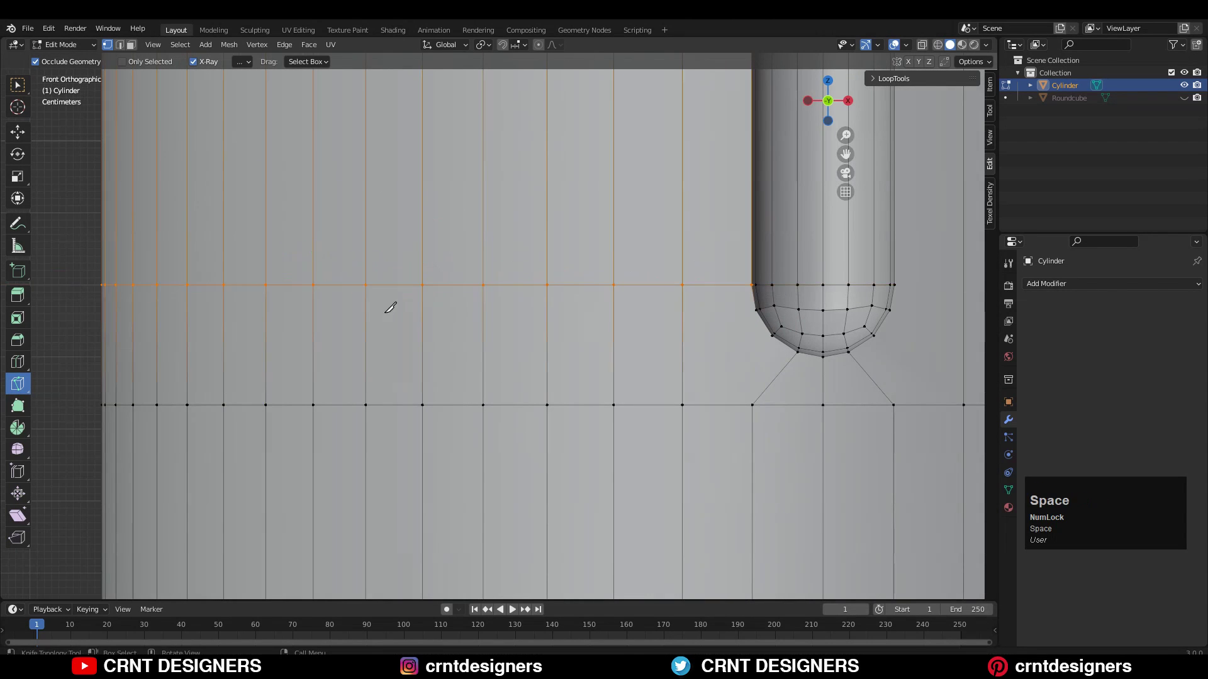
Knife horizontal cut-through lines along X from the next two left rim vertices of the lower rounding to the cylinder's left silhouette.
click(756, 311)
key(c)
key(x)
click(102, 310)
key(space)
click(772, 336)
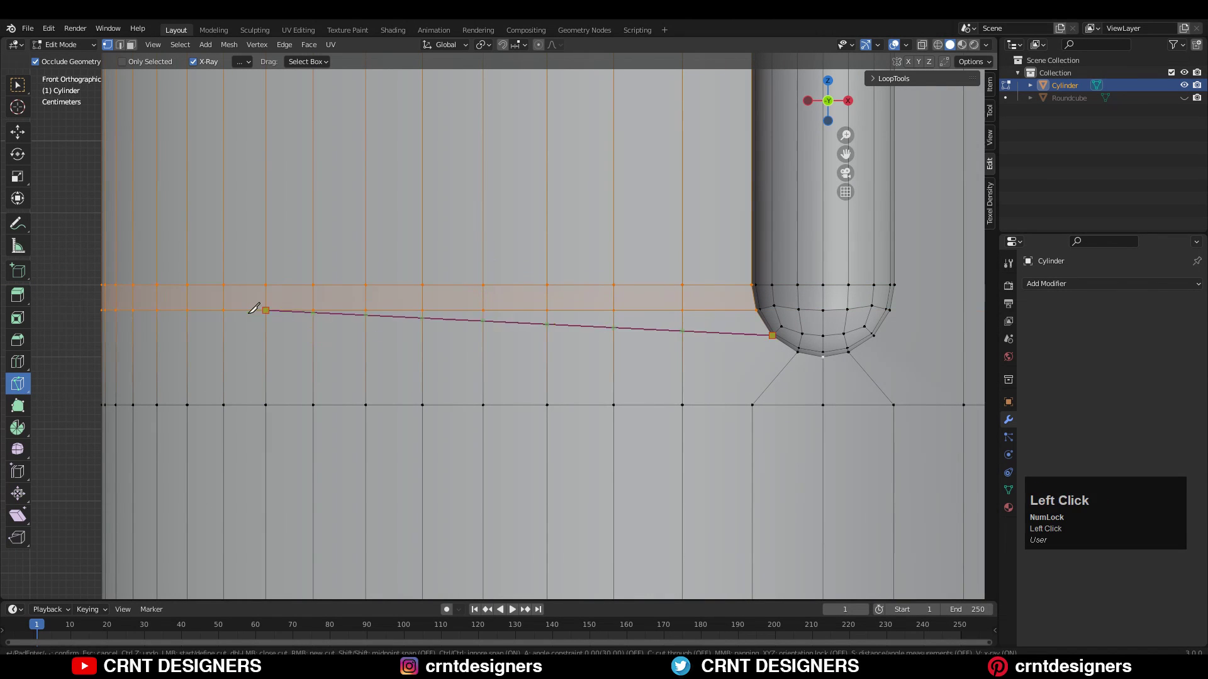
key(x)
click(103, 336)
key(space)
Knife a horizontal cut-through line along X from the rim vertex just left of the groove's lowest point past the left silhouette.
click(798, 353)
key(c)
key(x)
click(58, 360)
key(space)
Symmetrize the whole mesh from -X to +X to mirror the new cuts beside the groove's lower end.
ctrl+scroll(650, 259, up, 6)
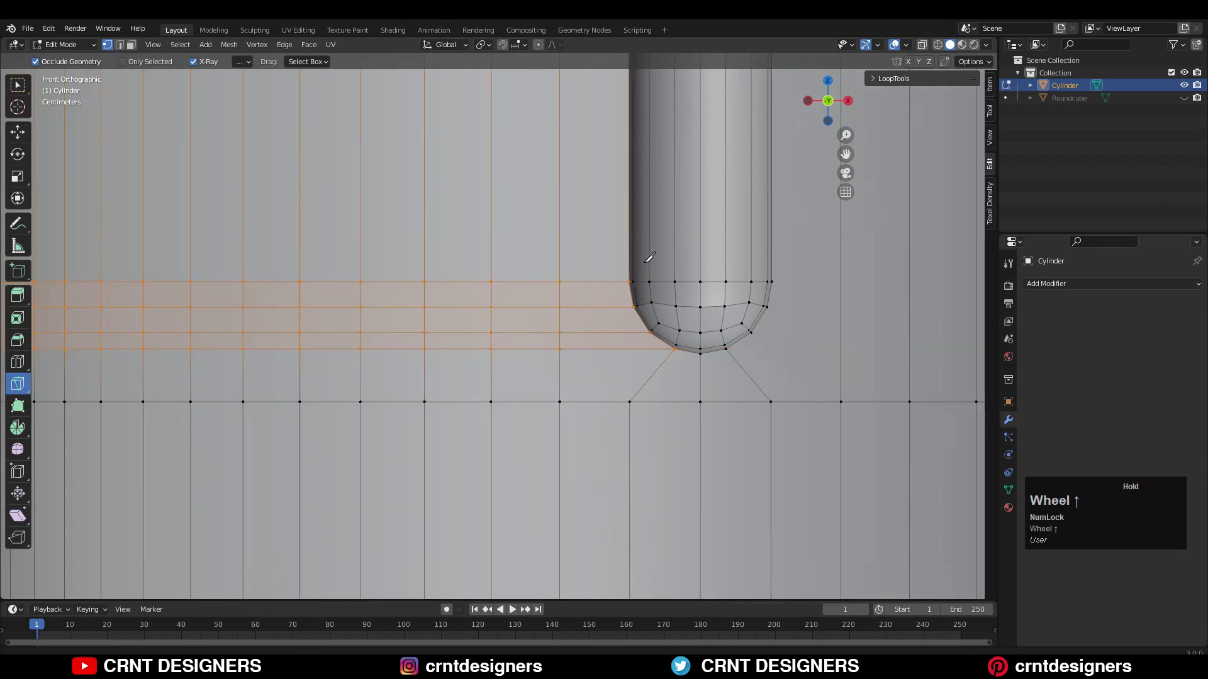
ctrl+middle_drag(650, 258, 661, 228)
key(a)
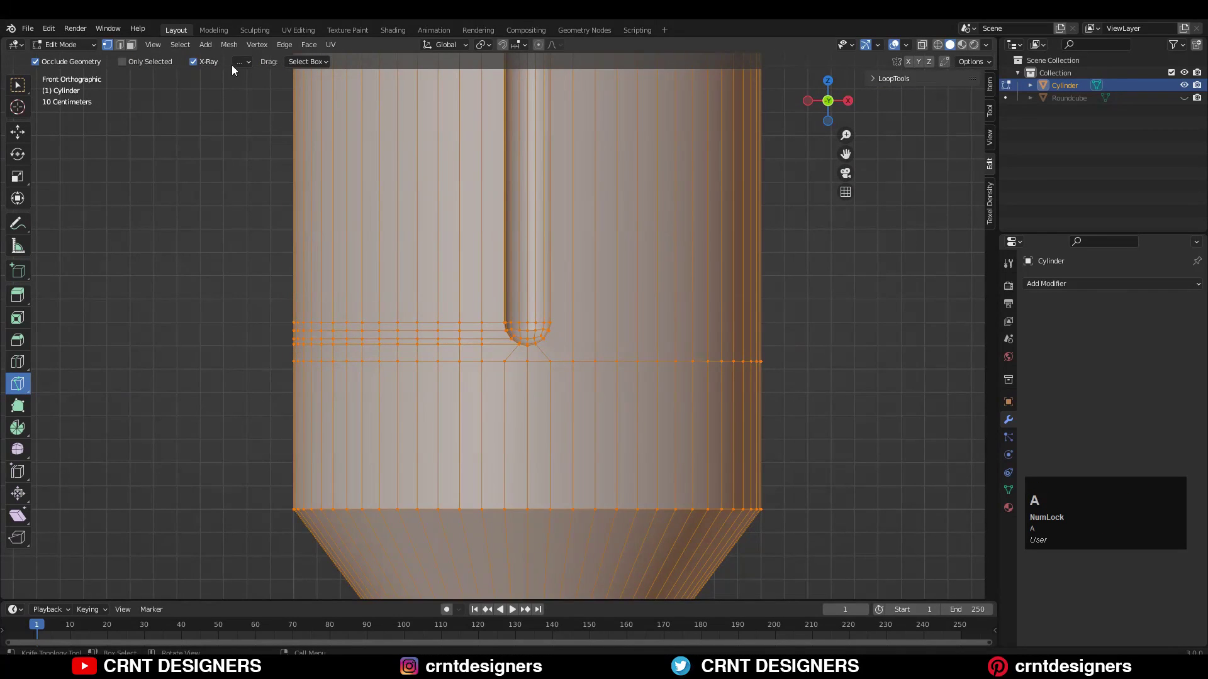
click(224, 45)
click(288, 220)
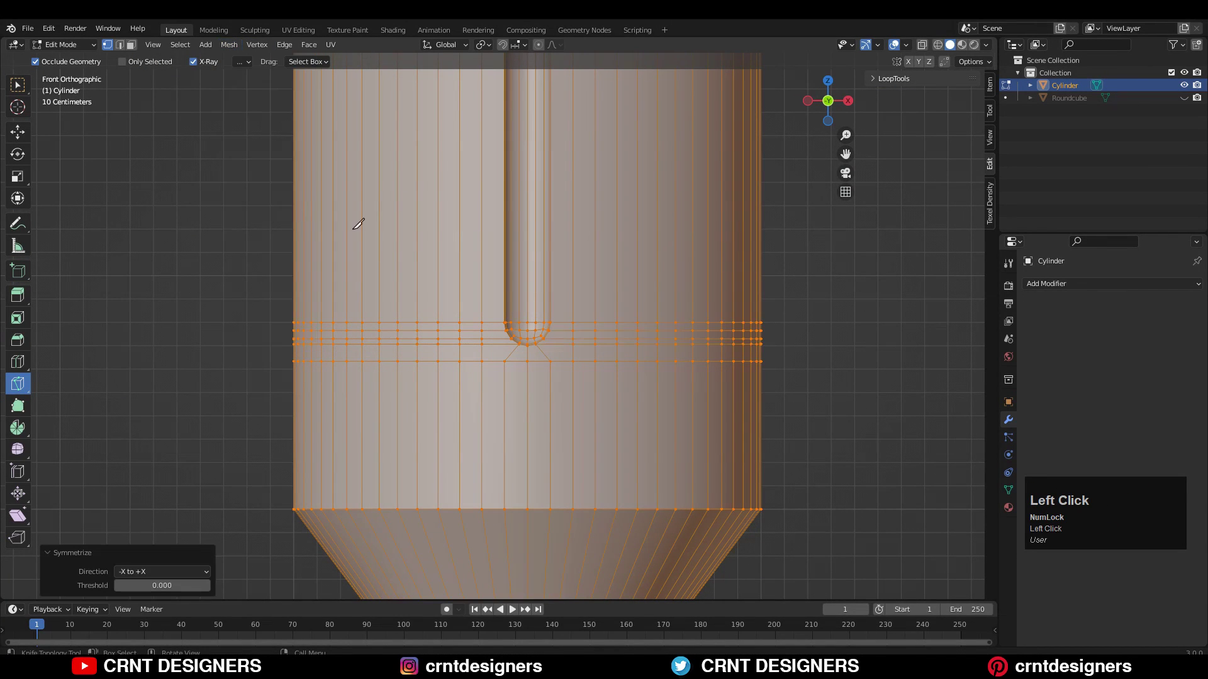
shift+middle_drag(633, 272, 728, 210)
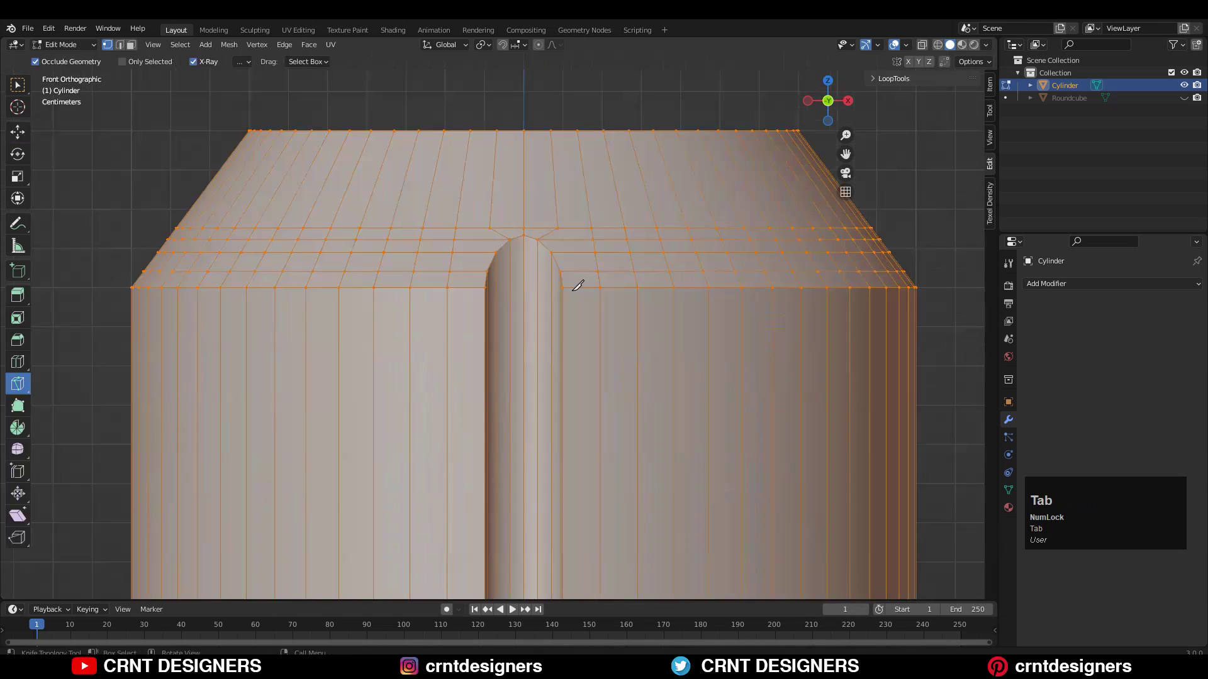
Knife an offset cut just outside the left half of the groove's upper rounding, from the shoulder edge to the centre line above it.
scroll(510, 255, up, 3)
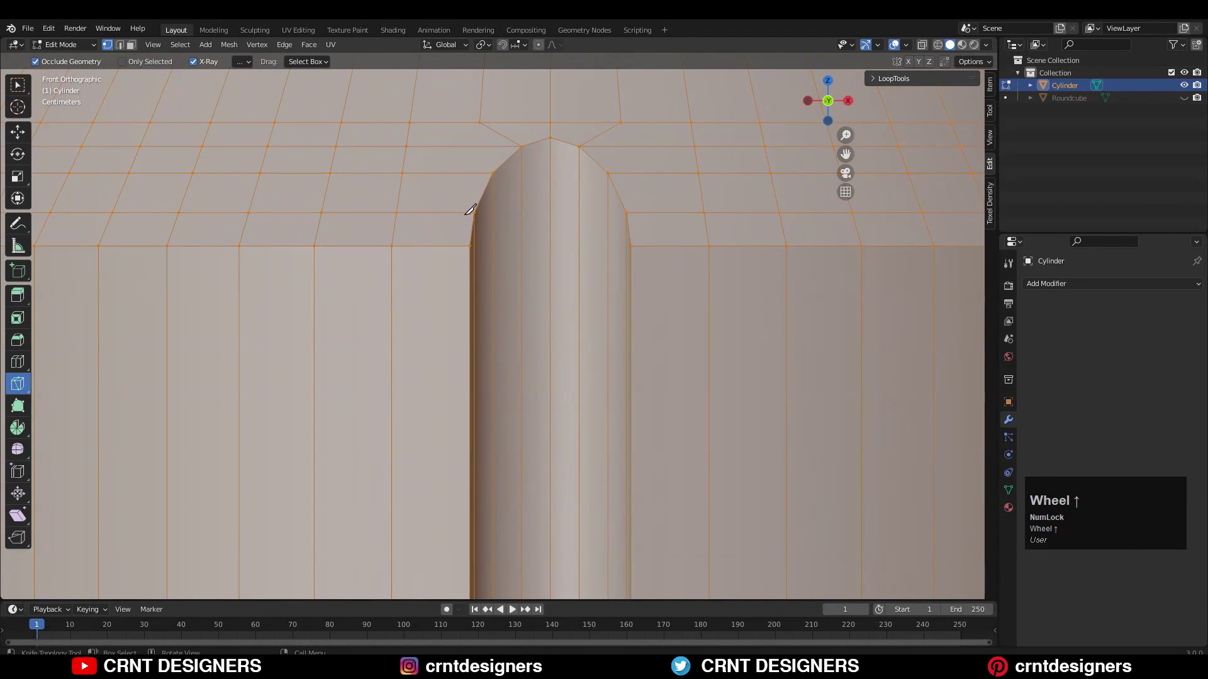
click(467, 241)
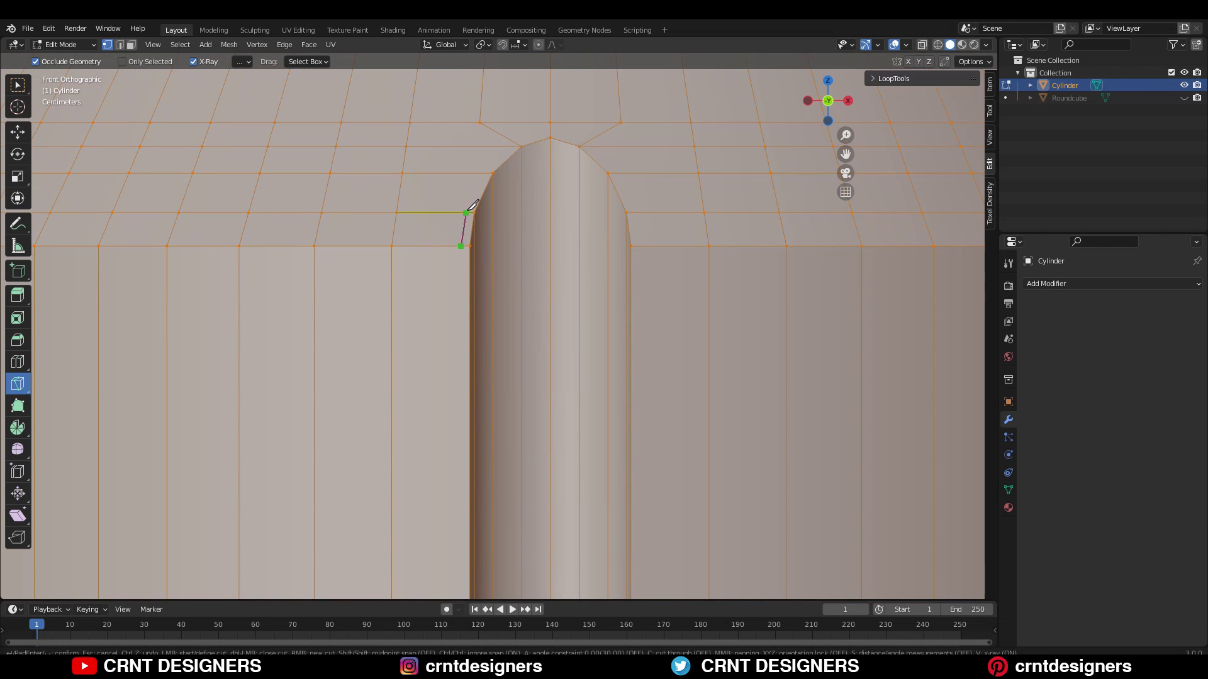
click(469, 211)
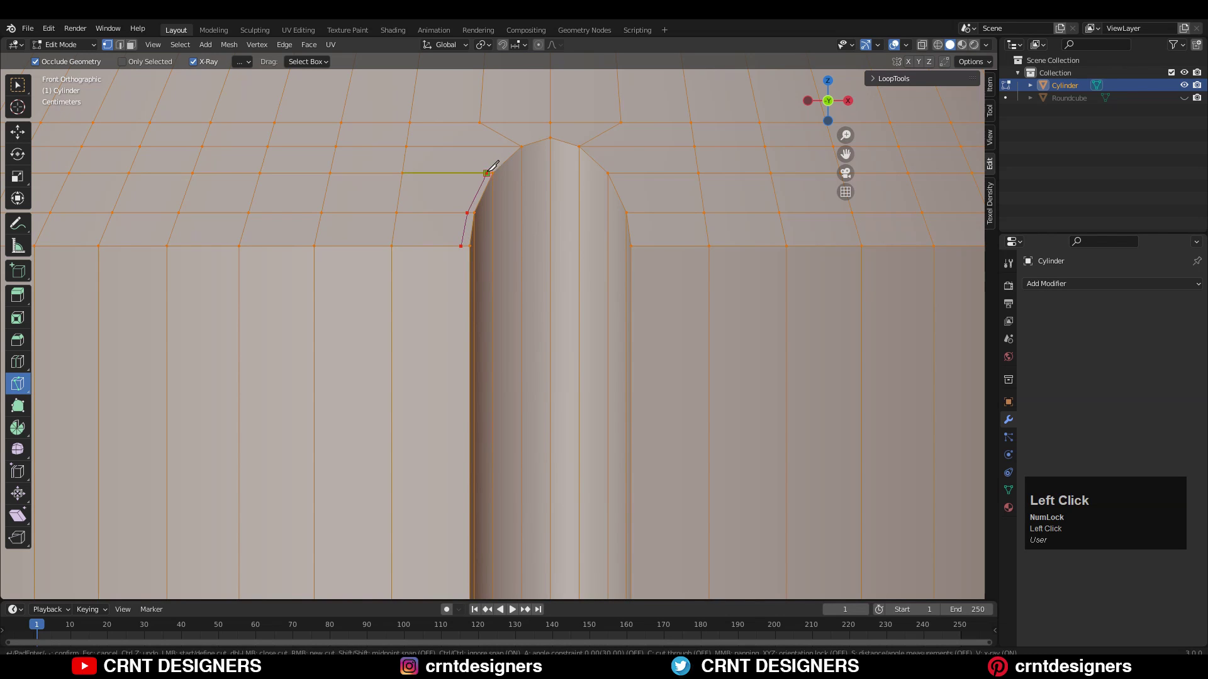
key(Return)
Merge at center the two adjacent offset-cut vertices just left of the groove's highest point.
shift+middle_drag(595, 144, 528, 309)
scroll(528, 308, up, 6)
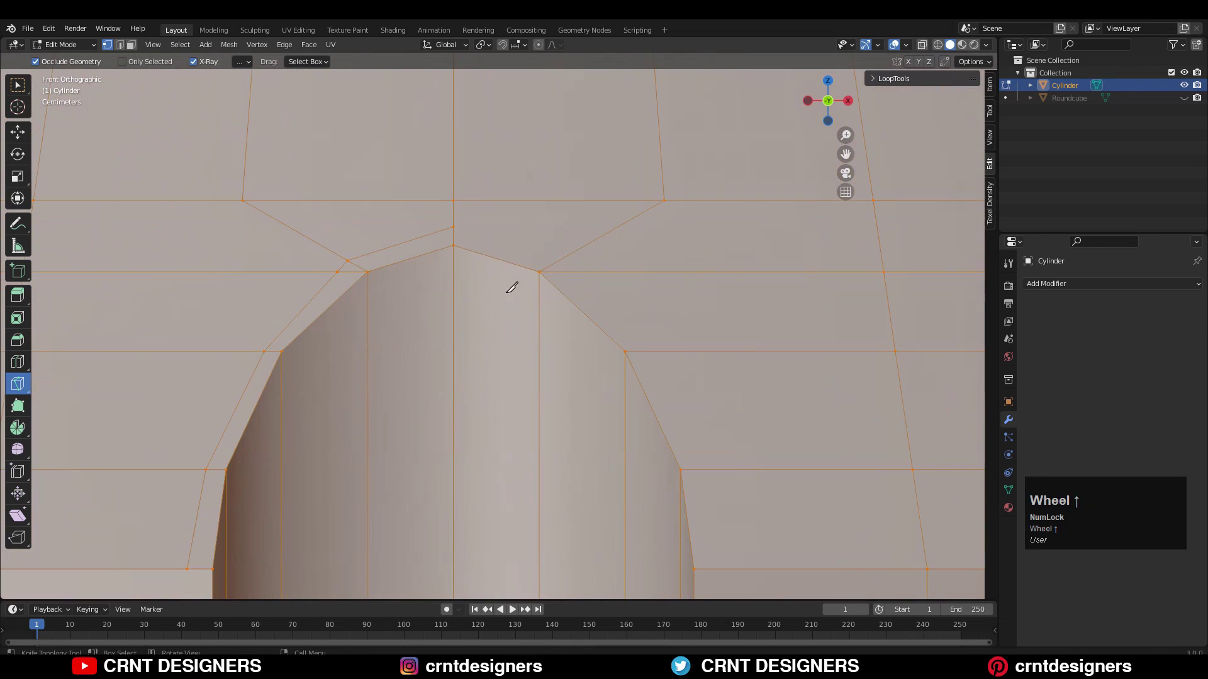
shift+middle_drag(366, 256, 416, 231)
key(c)
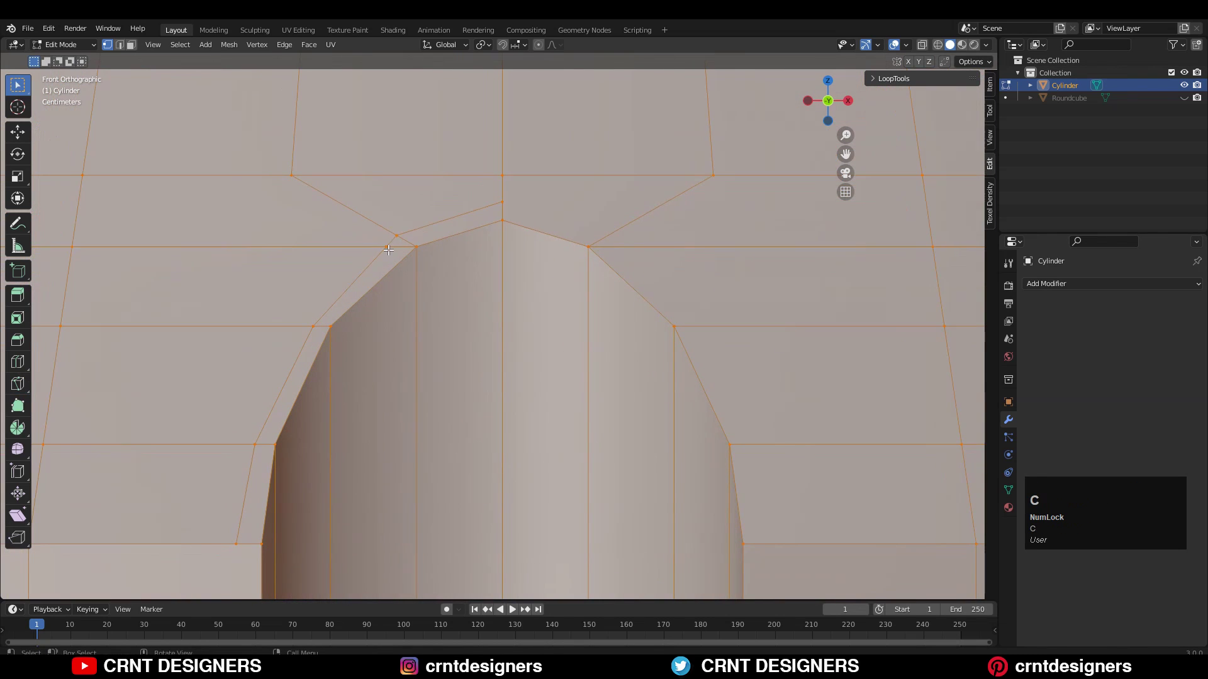
click(386, 247)
shift+click(399, 233)
key(m)
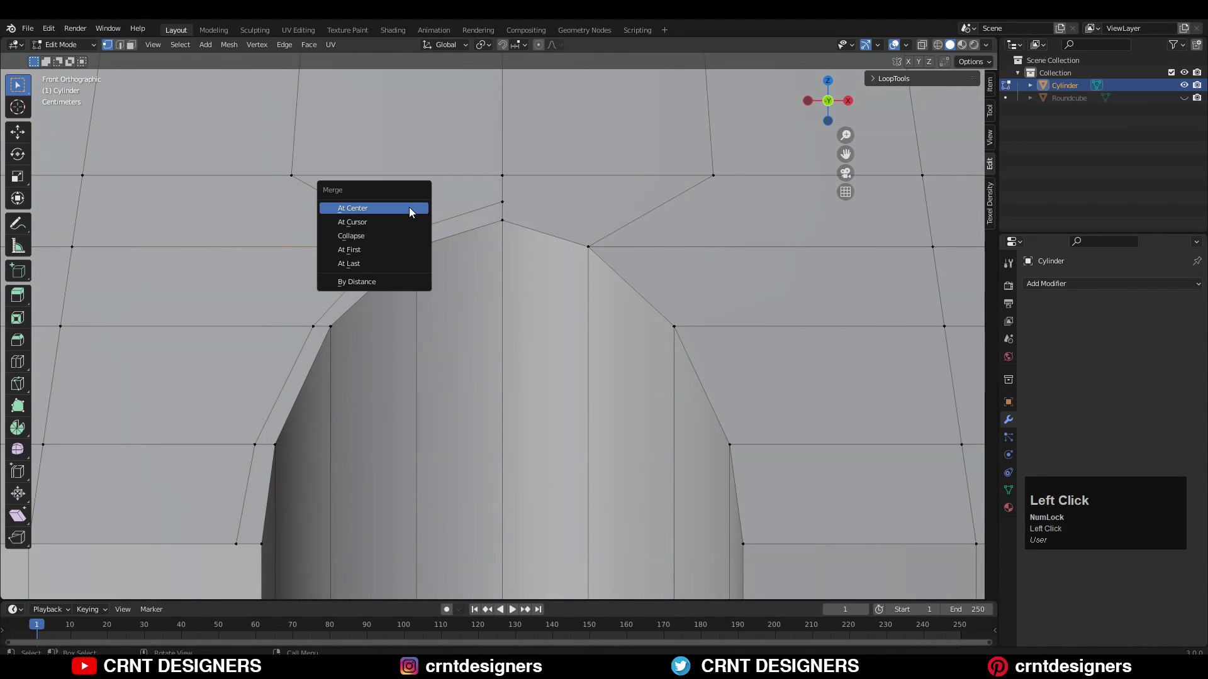
click(409, 207)
Symmetrize the whole mesh from -X to +X to mirror the offset cut around the groove's upper end.
ctrl+middle_drag(409, 207, 440, 270)
key(a)
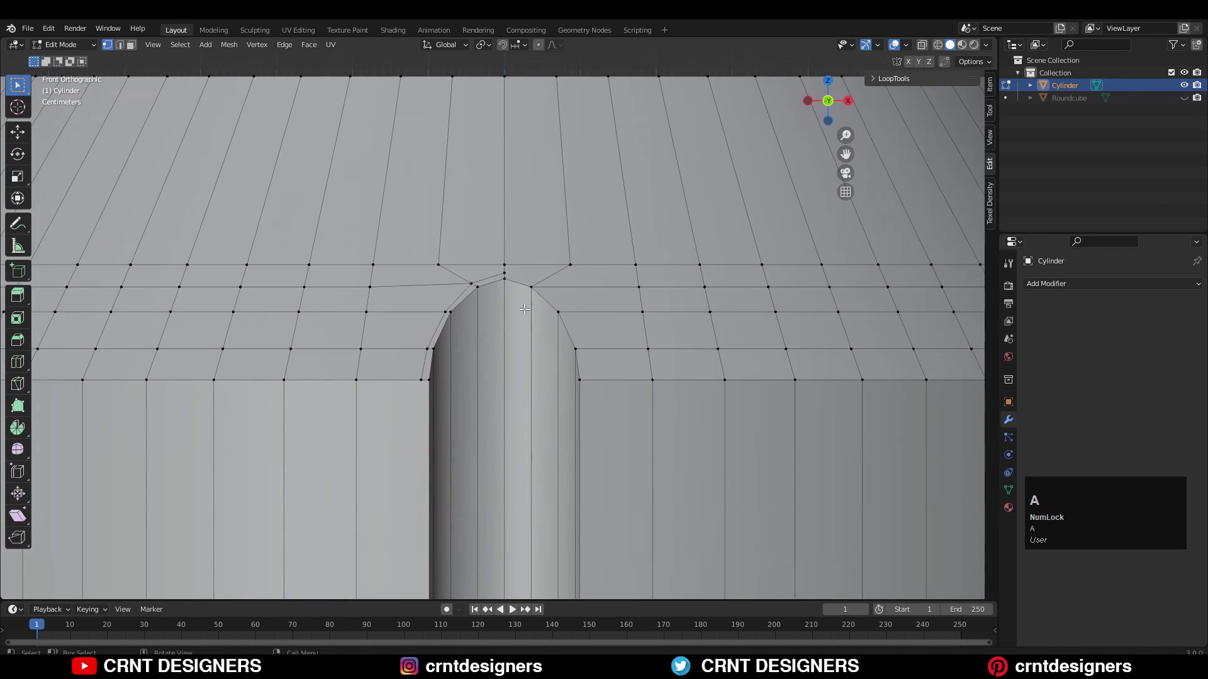
click(229, 44)
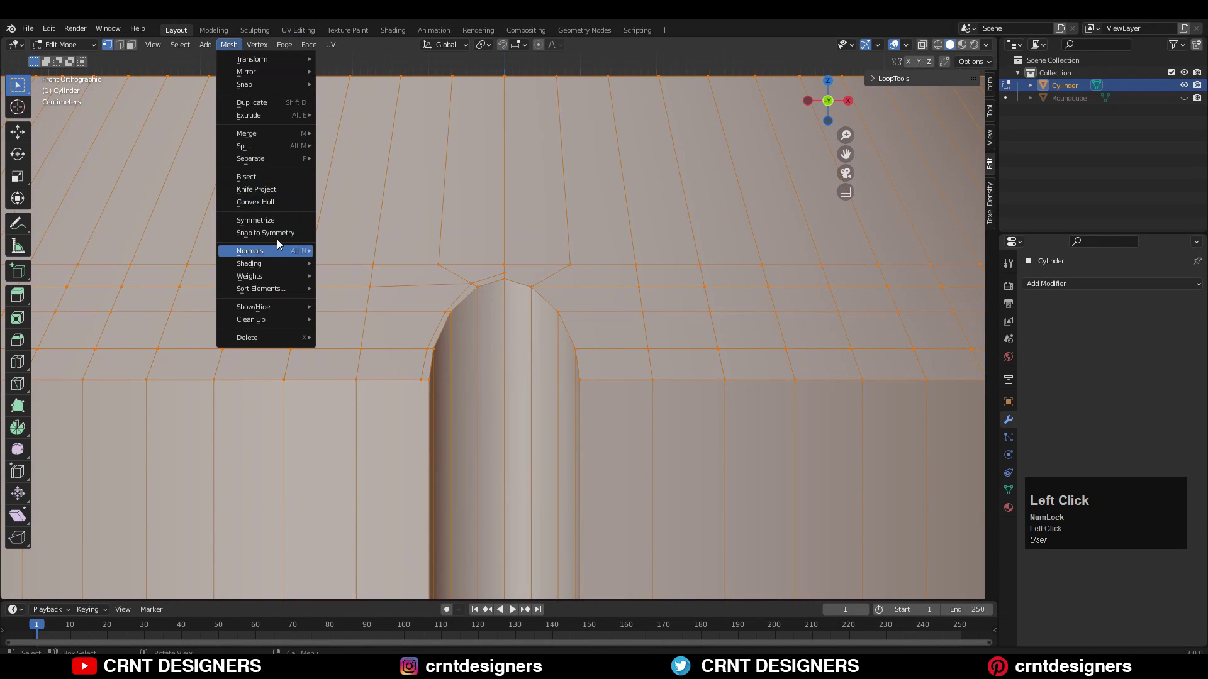
click(278, 223)
Knife a vertical cut-through line along Z from the offset vertex left of the groove at the shoulder to the start of its lower rounding.
ctrl+middle_drag(535, 271, 550, 232)
scroll(564, 301, up, 3)
scroll(552, 236, up, 1)
scroll(549, 232, up, 2)
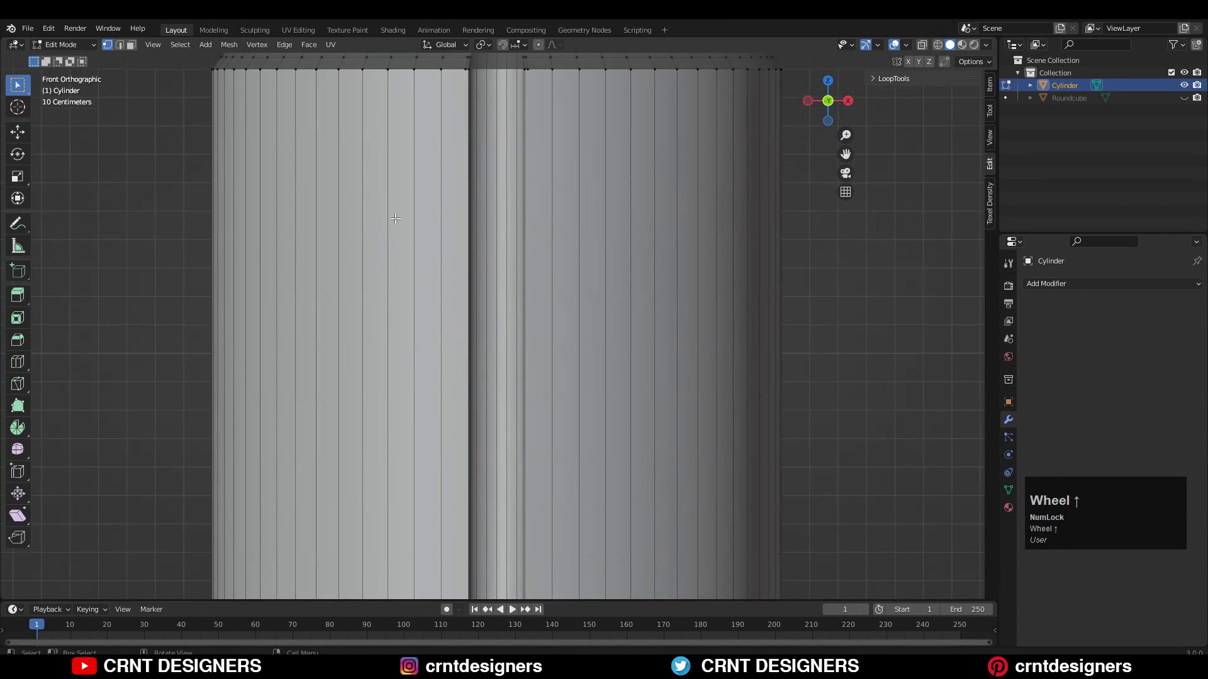
shift+middle_drag(472, 223, 490, 460)
scroll(490, 460, up, 5)
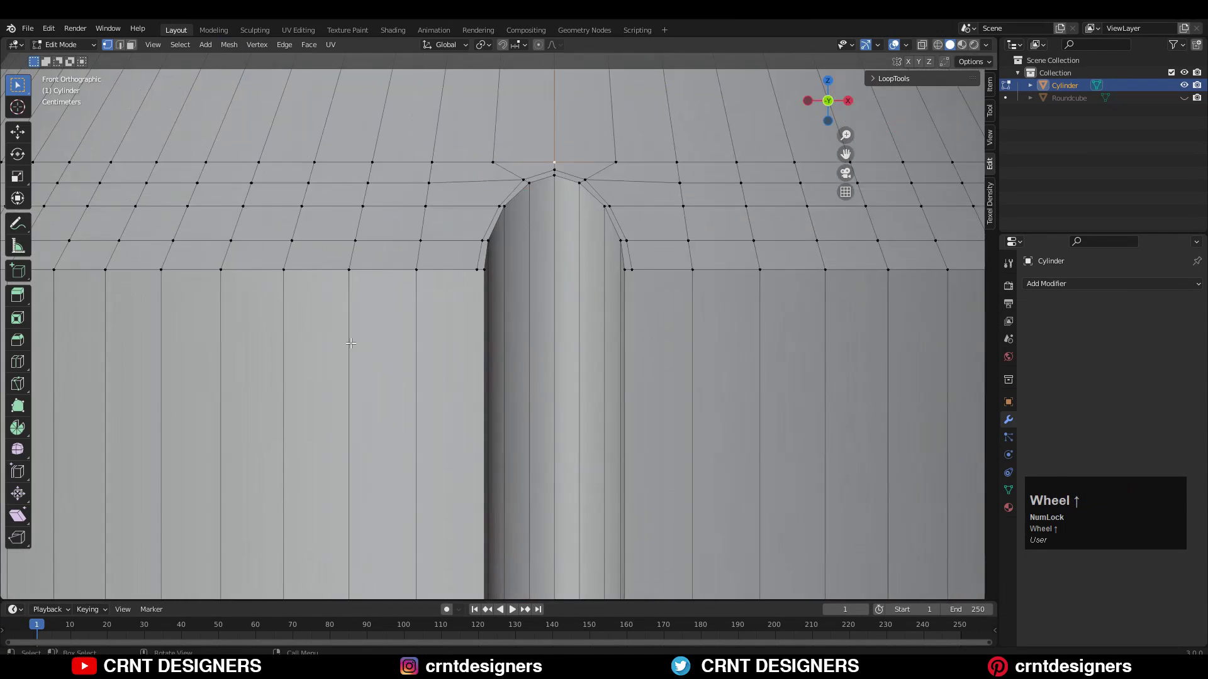
click(18, 384)
click(477, 270)
scroll(467, 283, down, 4)
shift+middle_drag(466, 403, 489, 149)
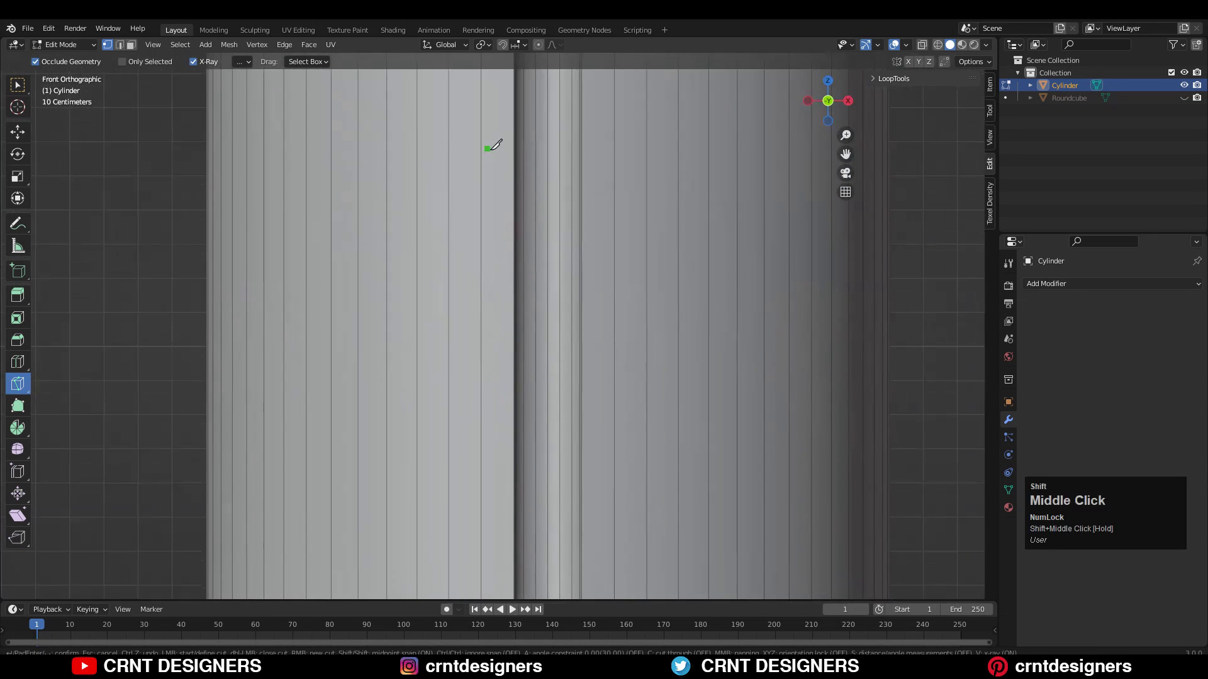
key(c)
key(z)
scroll(515, 380, down, 6)
shift+middle_drag(515, 380, 487, 258)
scroll(487, 258, up, 1)
scroll(429, 511, up, 9)
scroll(612, 430, up, 6)
shift+middle_drag(686, 144, 451, 220)
click(424, 250)
Continue the knife cut just outside the left half of the groove's lower rounding to the centre line below it and apply it.
key(z)
key(z)
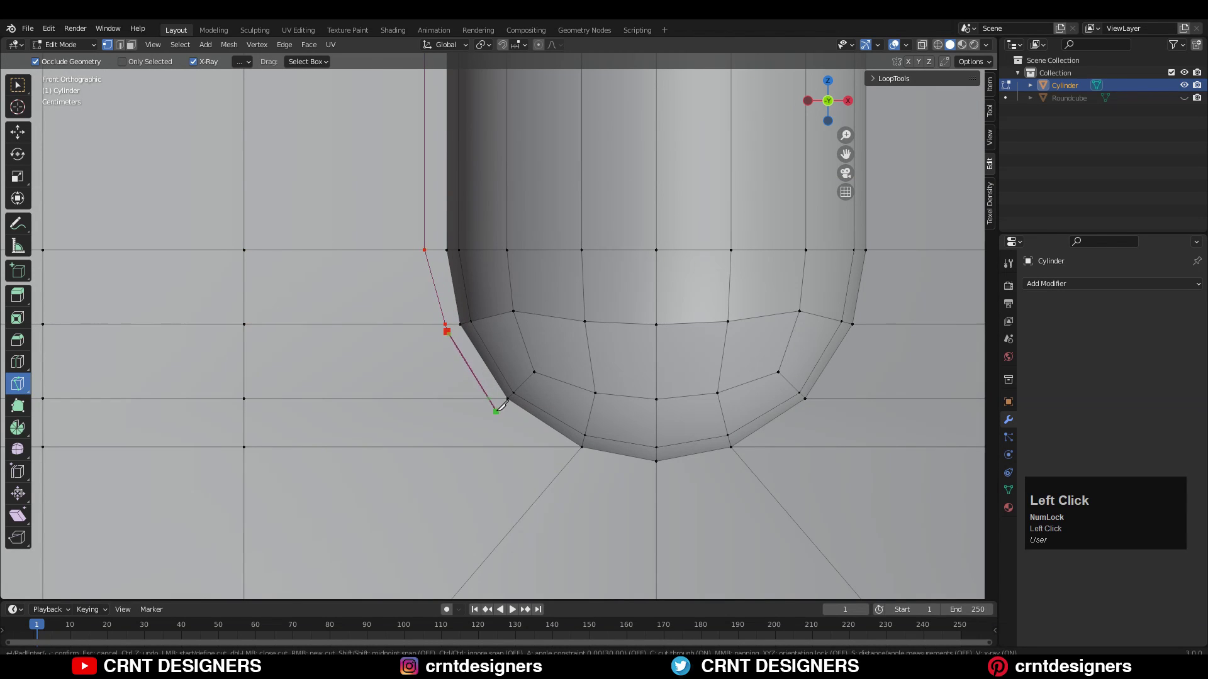
click(658, 475)
key(Return)
Dissolve the stray vertex on the lower offset cut and merge its two remaining close vertex pairs left of the groove's lowest point.
mouse_move(529, 390)
shift+middle_down()
mouse_move(491, 369)
mouse_move(532, 396)
shift+middle_up()
key(w)
click(467, 350)
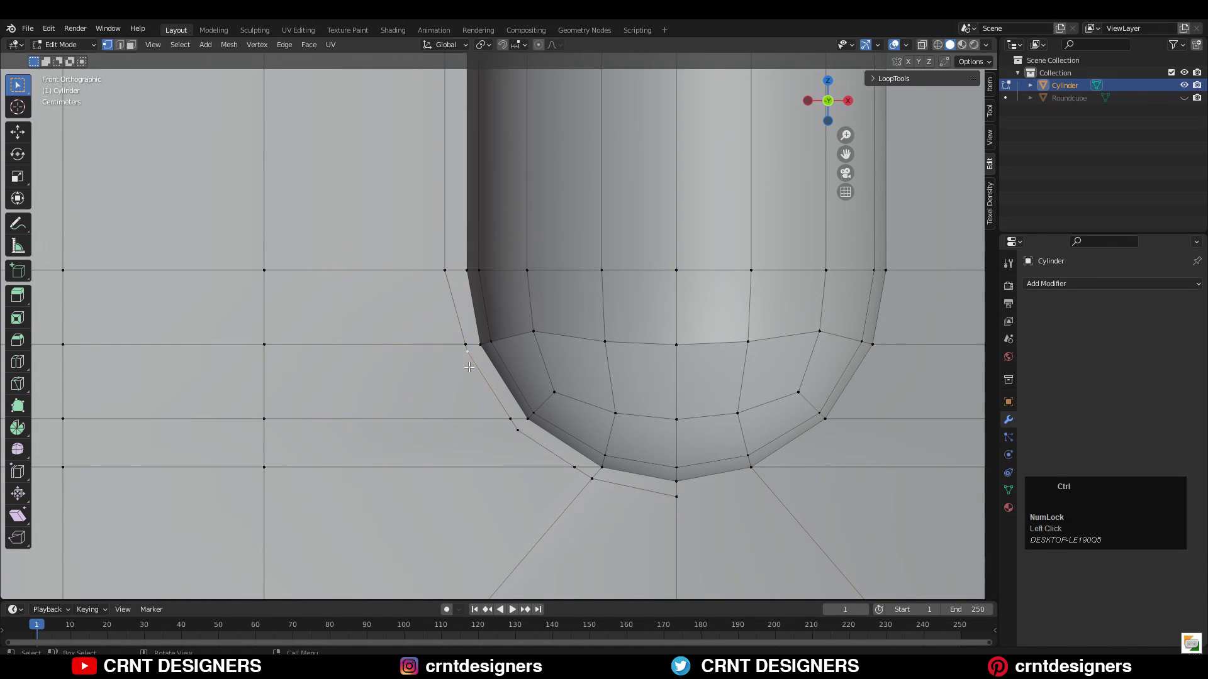
key(ctrl+x)
click(510, 419)
shift+click(518, 430)
key(m)
click(534, 410)
shift+click(592, 479)
Symmetrize the whole mesh to mirror the offset cut around the groove's lower end.
scroll(499, 326, down, 5)
key(a)
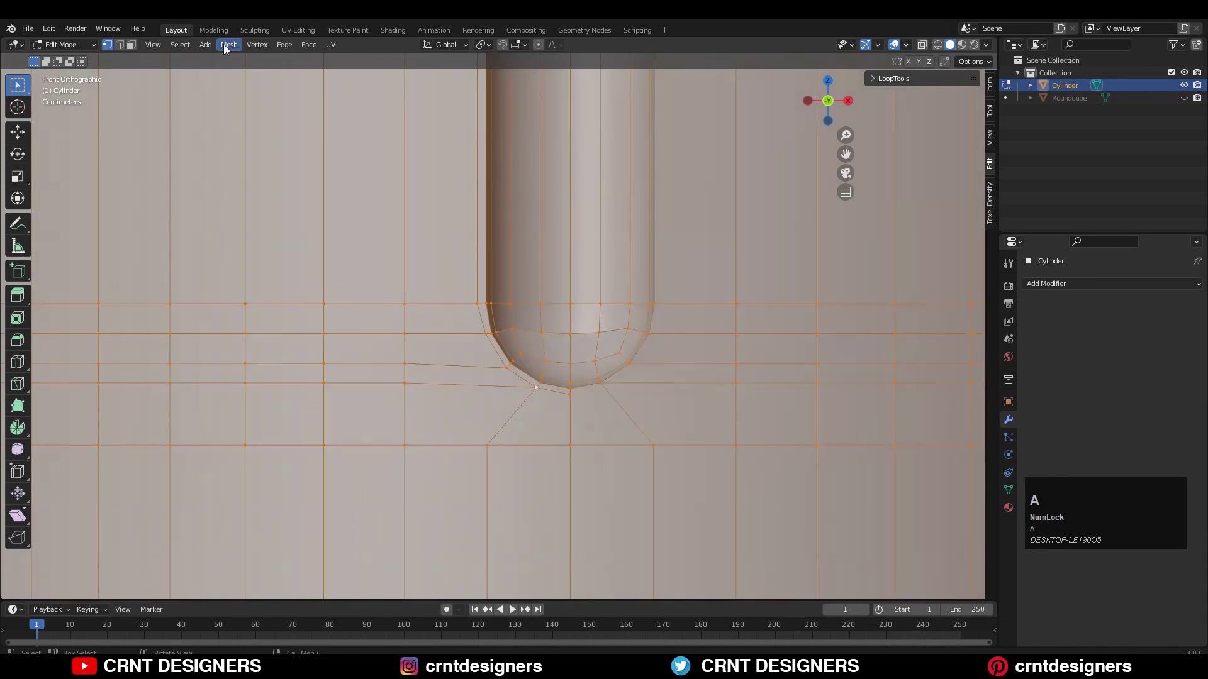
click(227, 45)
click(255, 229)
Slide the left offset-cut vertex beside the start of the groove's lower rounding along its edge.
ctrl+middle_drag(502, 315, 566, 353)
click(545, 384)
key(g)
key(g)
click(549, 440)
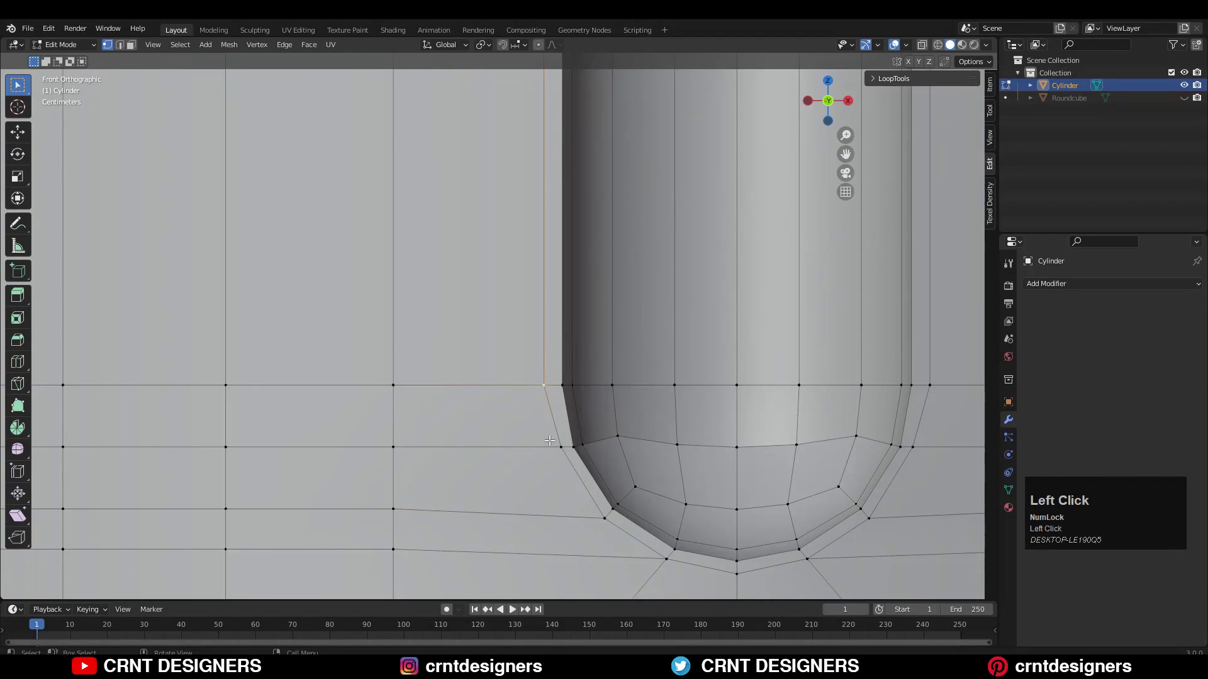
key(g)
key(g)
click(579, 426)
Symmetrize the whole mesh from -X to +X again after the vertex slide.
ctrl+middle_drag(579, 426, 641, 113)
shift+middle_drag(642, 113, 583, 334)
scroll(583, 333, up, 11)
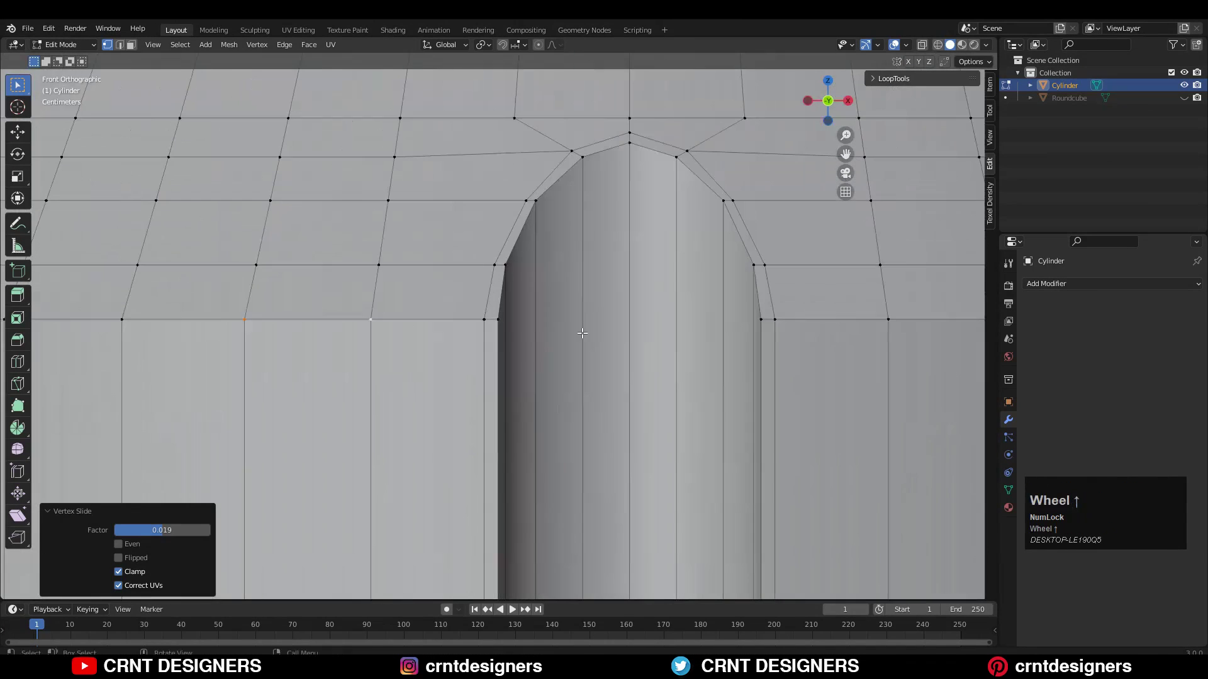
key(a)
click(229, 45)
click(255, 229)
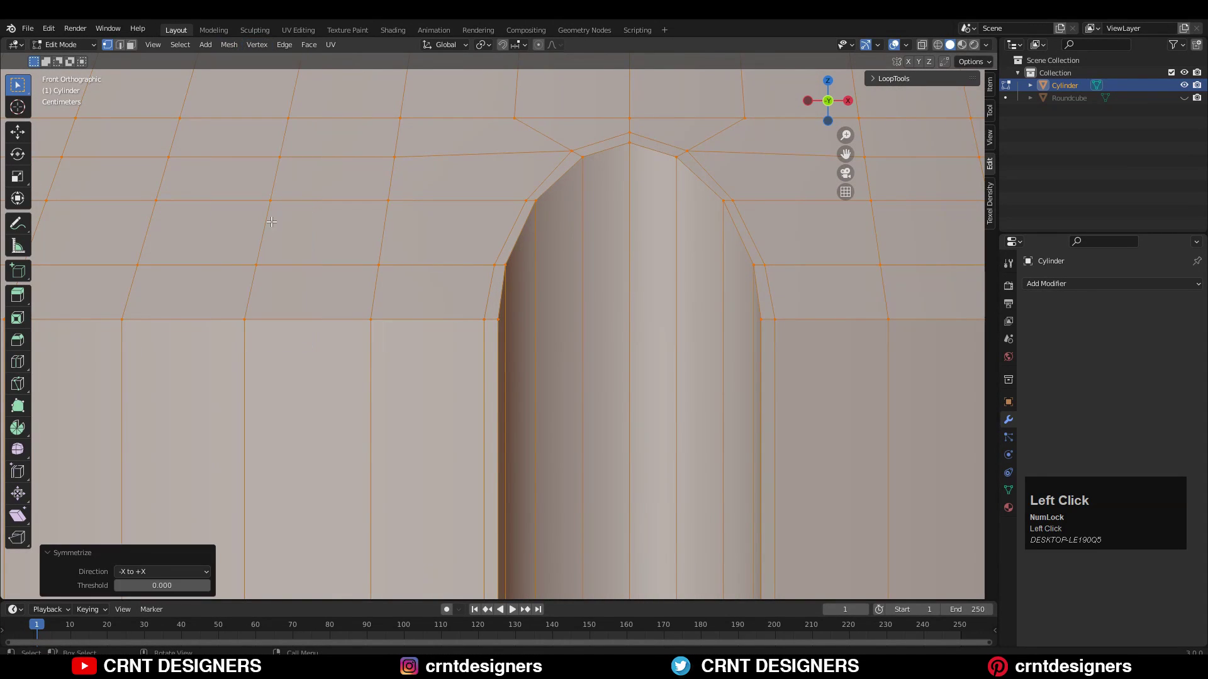
Return to Object Mode and add a Subdivision Surface modifier to the cylinder.
key(Tab)
scroll(756, 307, down, 2)
click(1070, 283)
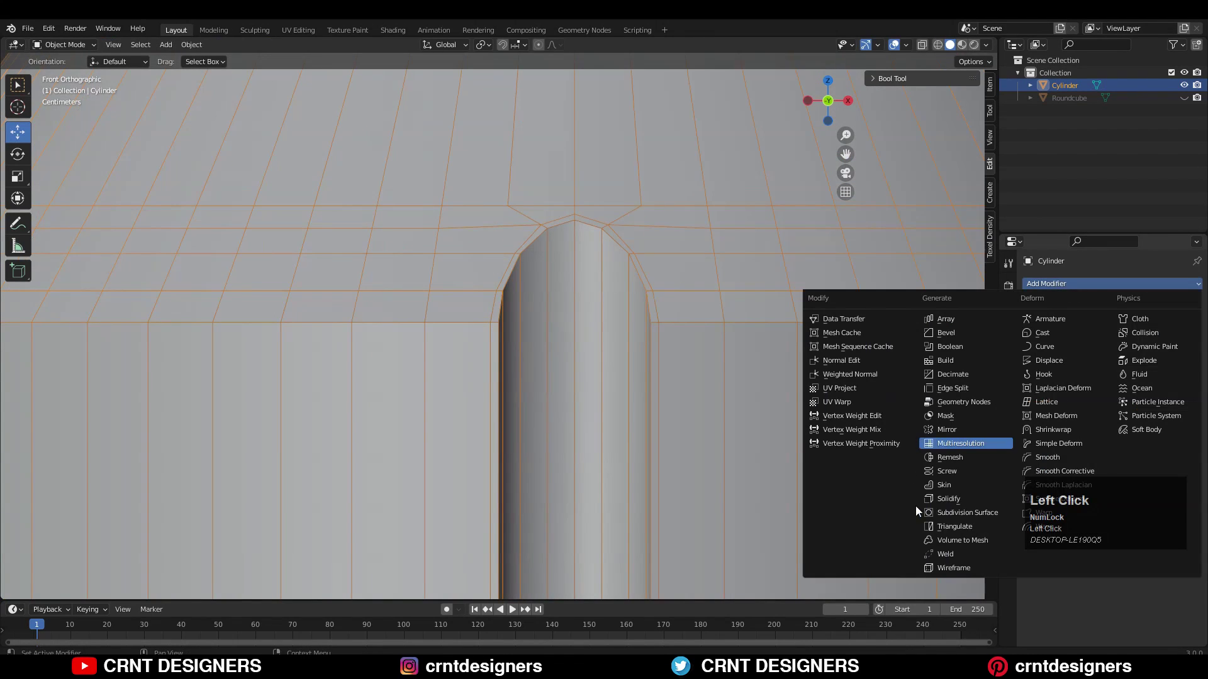
click(957, 512)
scroll(825, 433, down, 3)
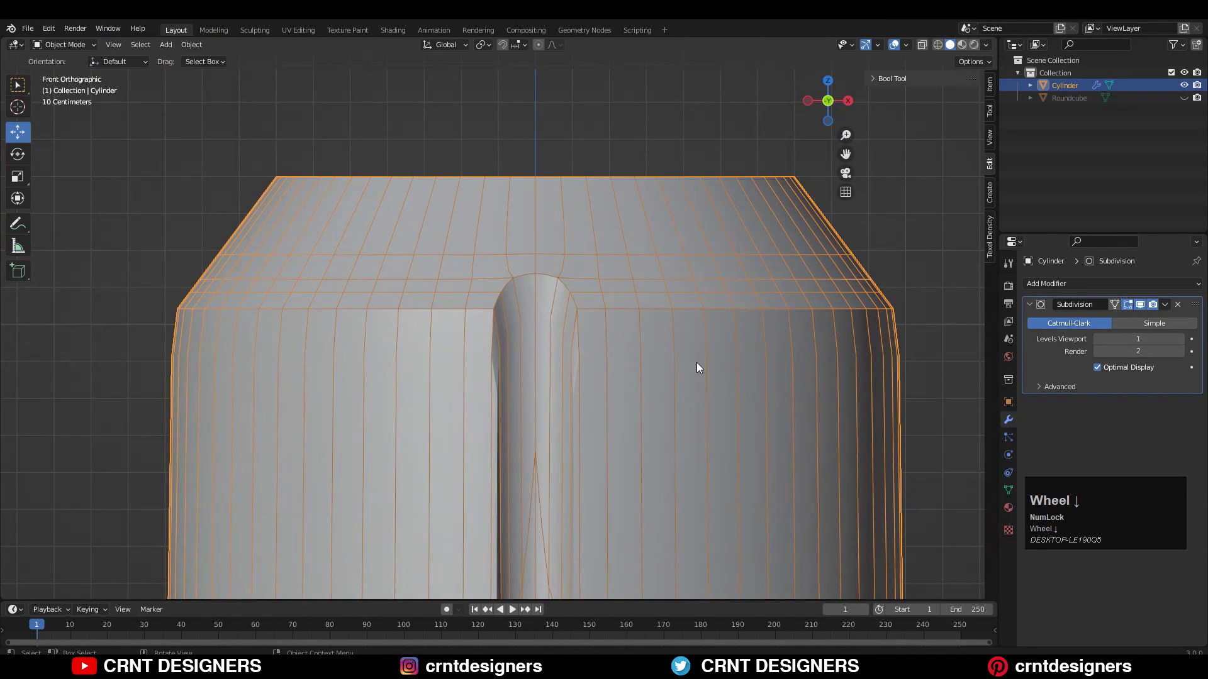
Compare the editable mesh with the subdivided result around the shoulder and groove to check the smoothed topology.
key(Tab)
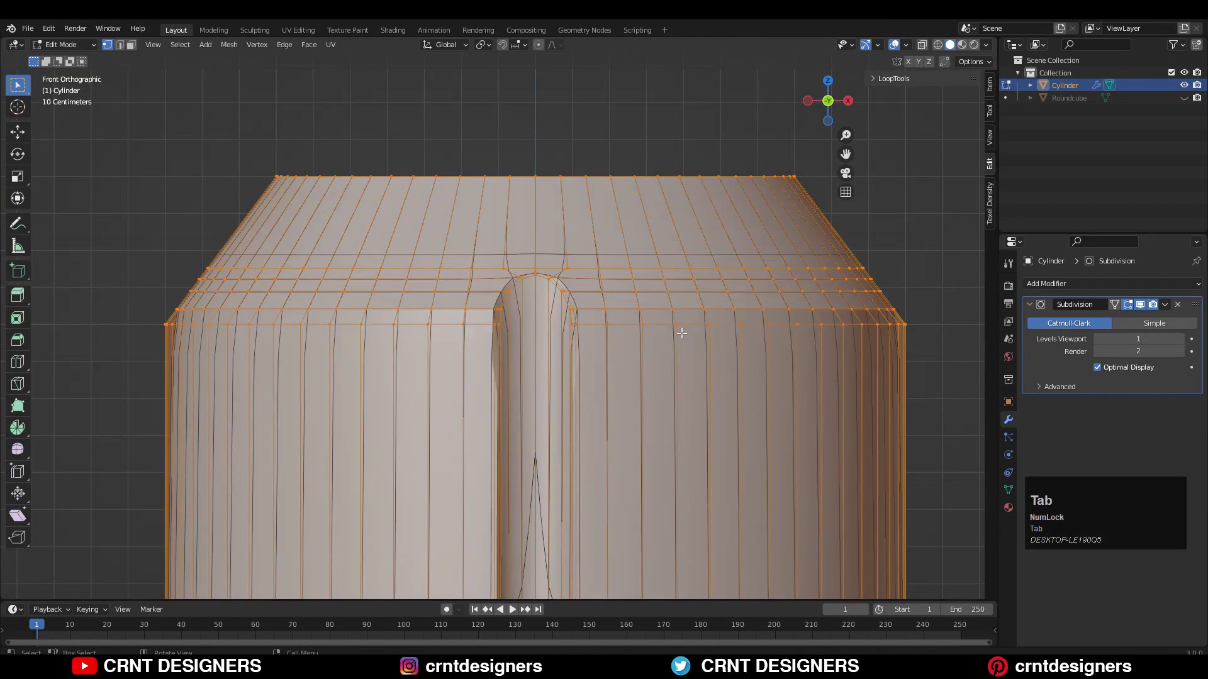
scroll(687, 325, up, 4)
key(Tab)
ctrl+middle_drag(688, 319, 560, 473)
key(Tab)
scroll(586, 252, up, 2)
key(Tab)
scroll(589, 387, down, 4)
scroll(578, 350, down, 2)
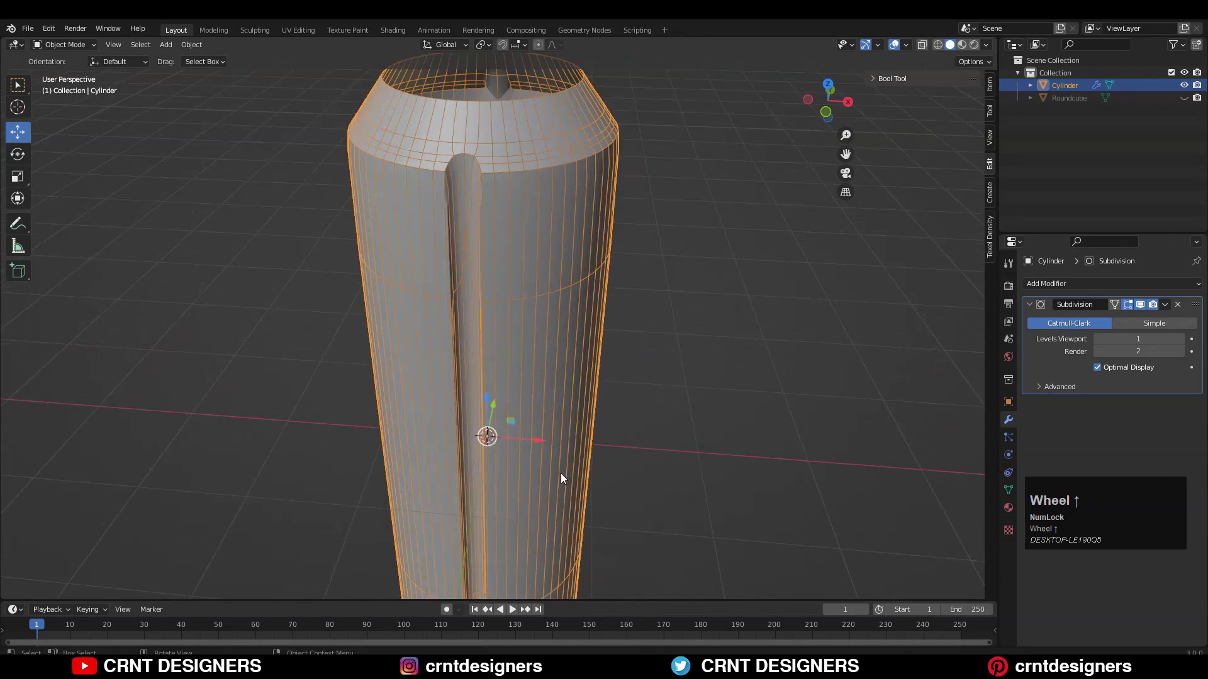
Turn off the subdivision's Edit Mode display and merge all mesh vertices by distance with a 0.0001 m threshold.
scroll(553, 440, up, 3)
key(Tab)
key(a)
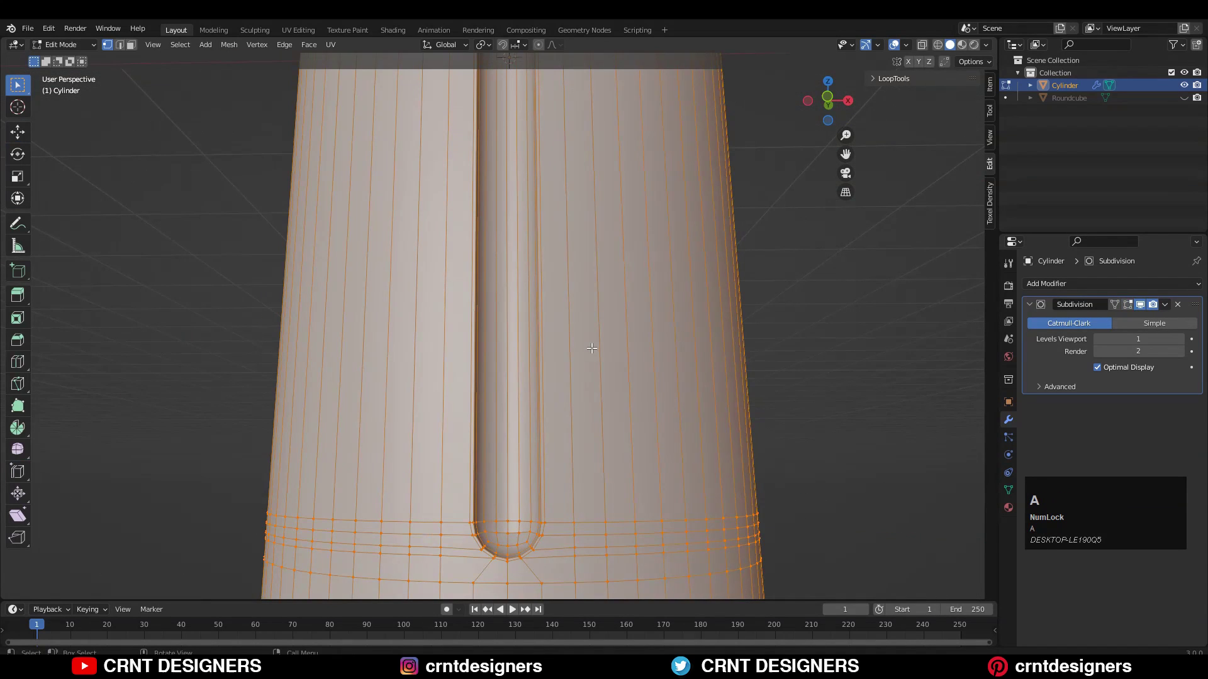
key(m)
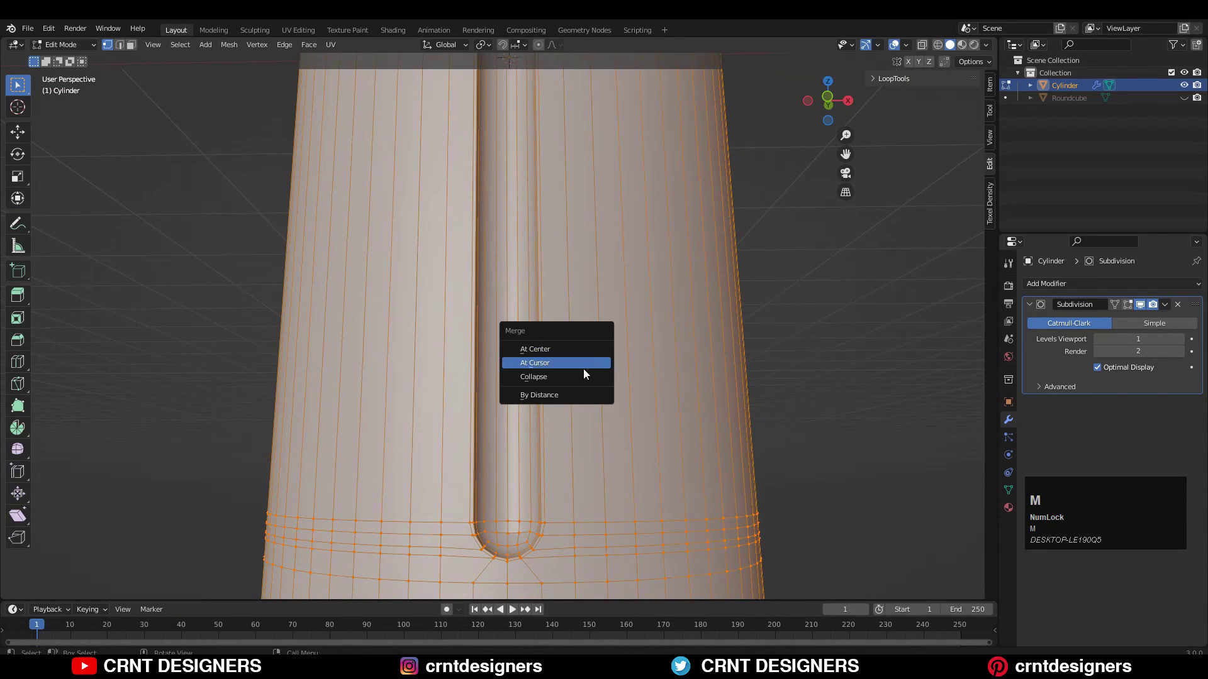
click(579, 392)
ctrl+middle_drag(603, 360, 588, 646)
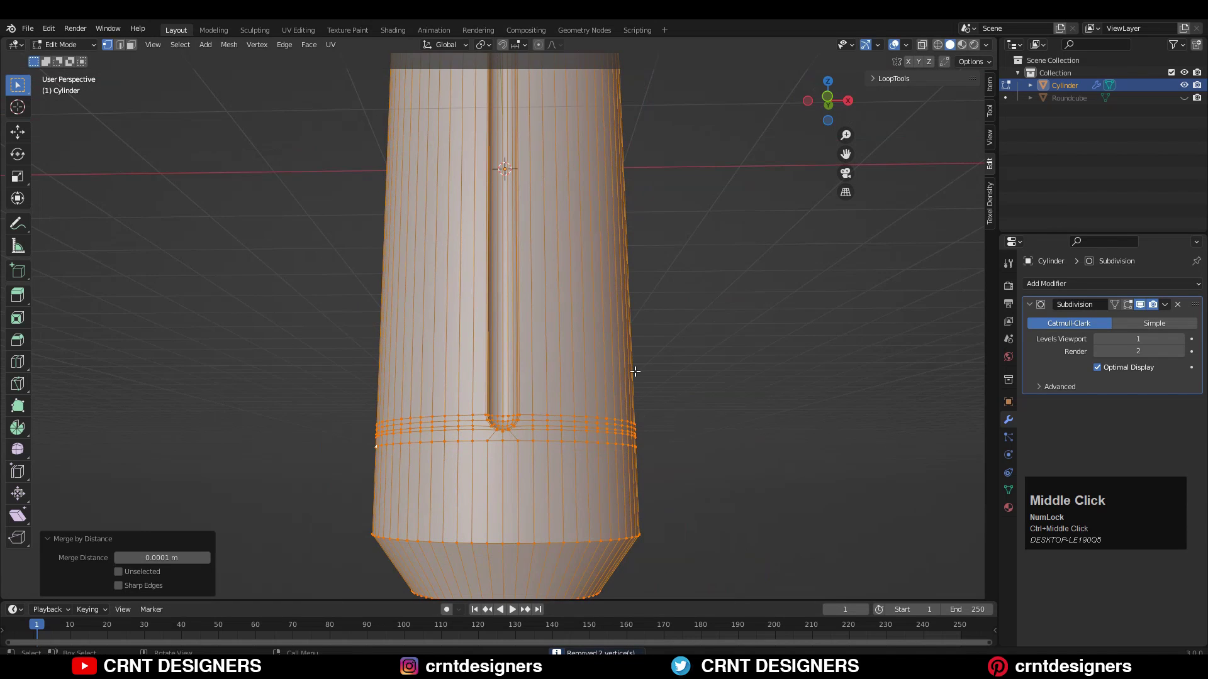
Add a horizontal edge loop around the cylinder wall just below the upper shoulder to sharpen it.
mouse_move(634, 371)
middle_down()
mouse_move(664, 337)
mouse_move(634, 393)
middle_up()
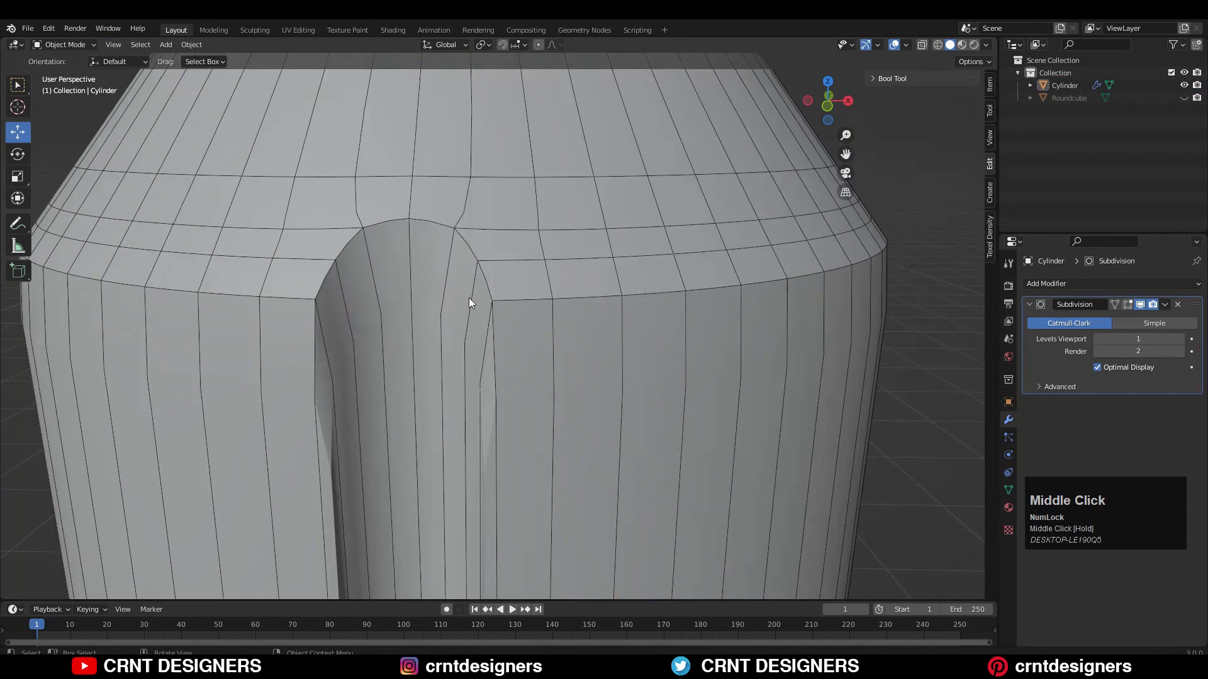
key(Tab)
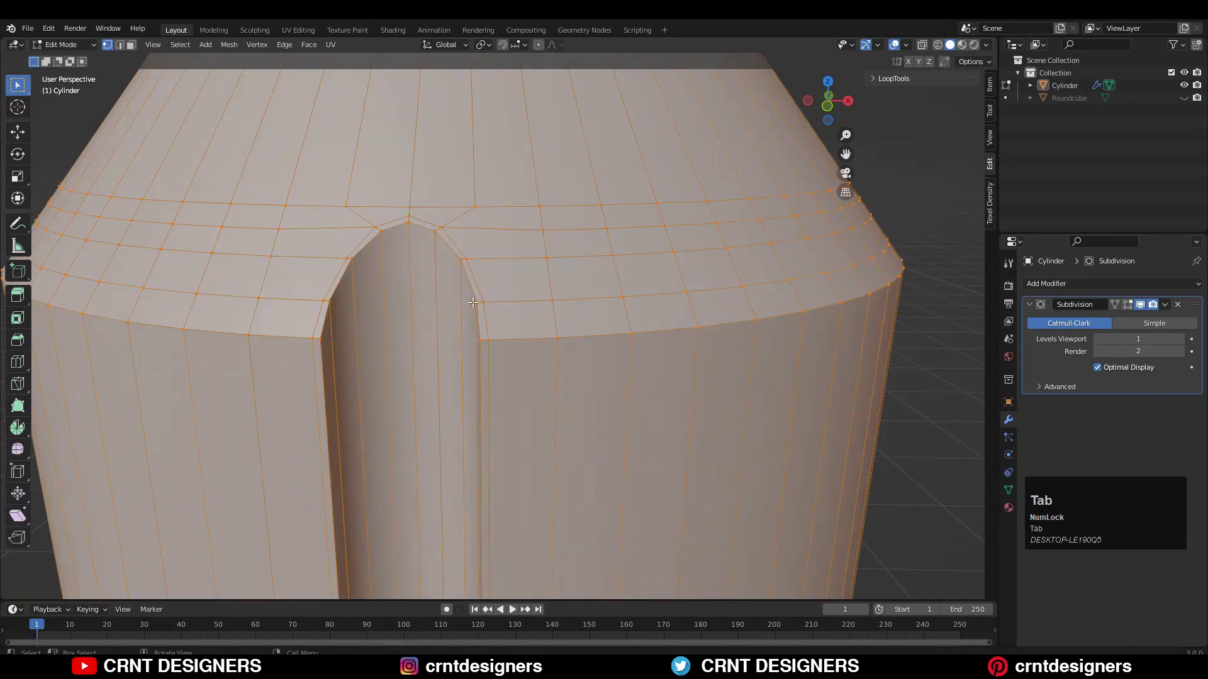
middle_drag(473, 303, 513, 405)
key(ctrl+r)
click(507, 416)
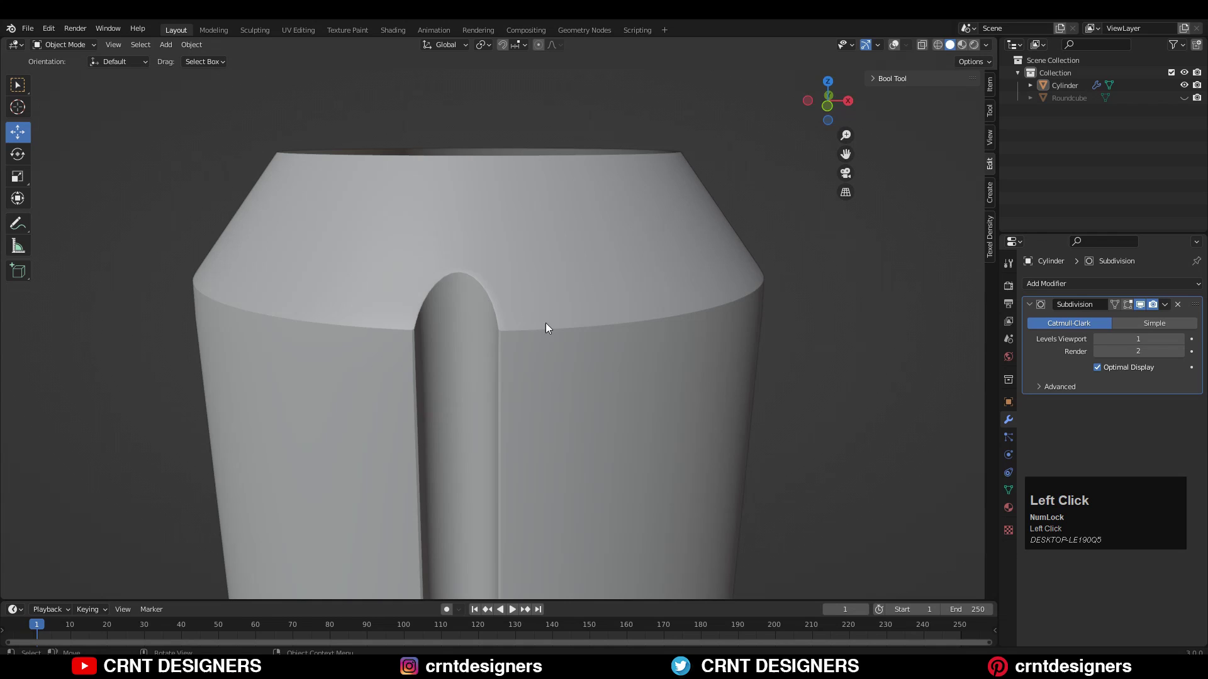
Turn off Auto Smooth in the cylinder's normals settings and set the Subdivision modifier's viewport levels to 2.
middle_drag(548, 326, 541, 356)
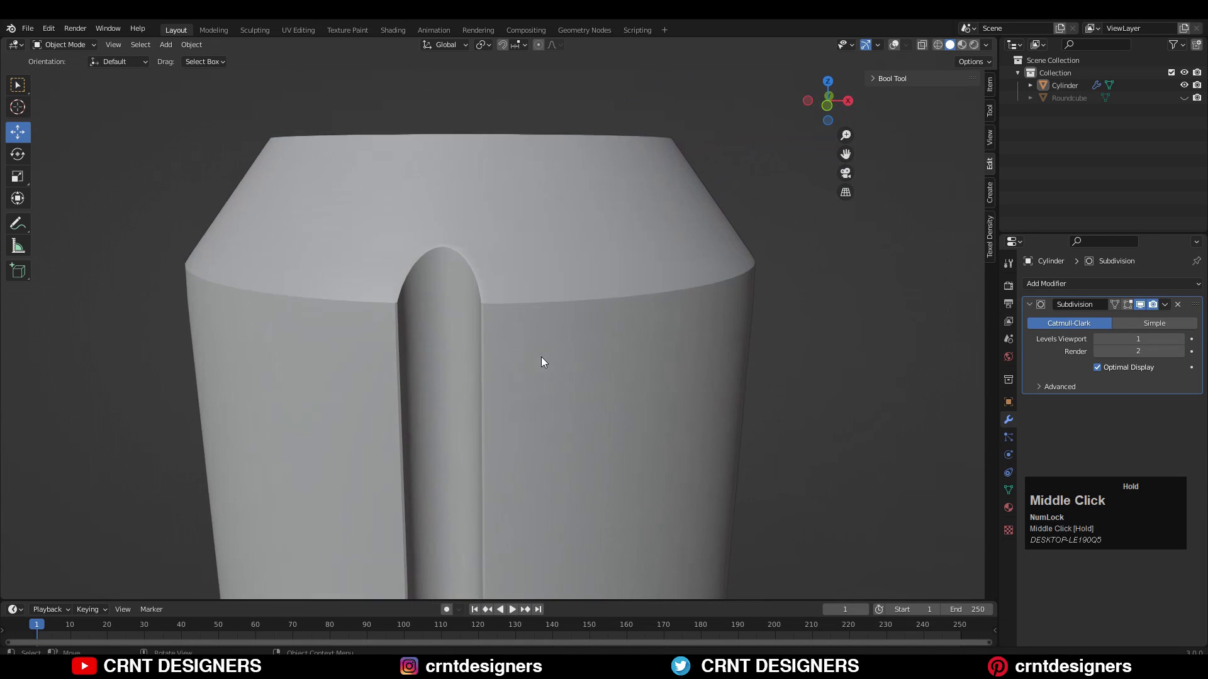
click(1008, 490)
drag(1051, 507, 1104, 595)
click(1036, 527)
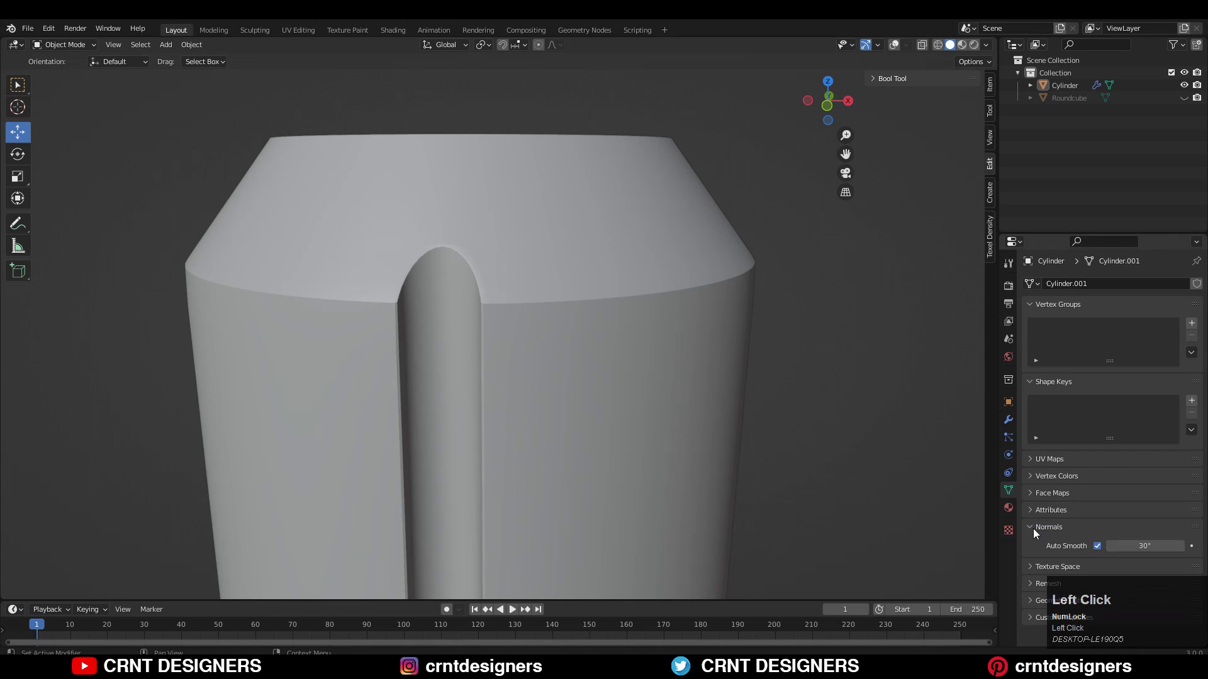
click(1097, 546)
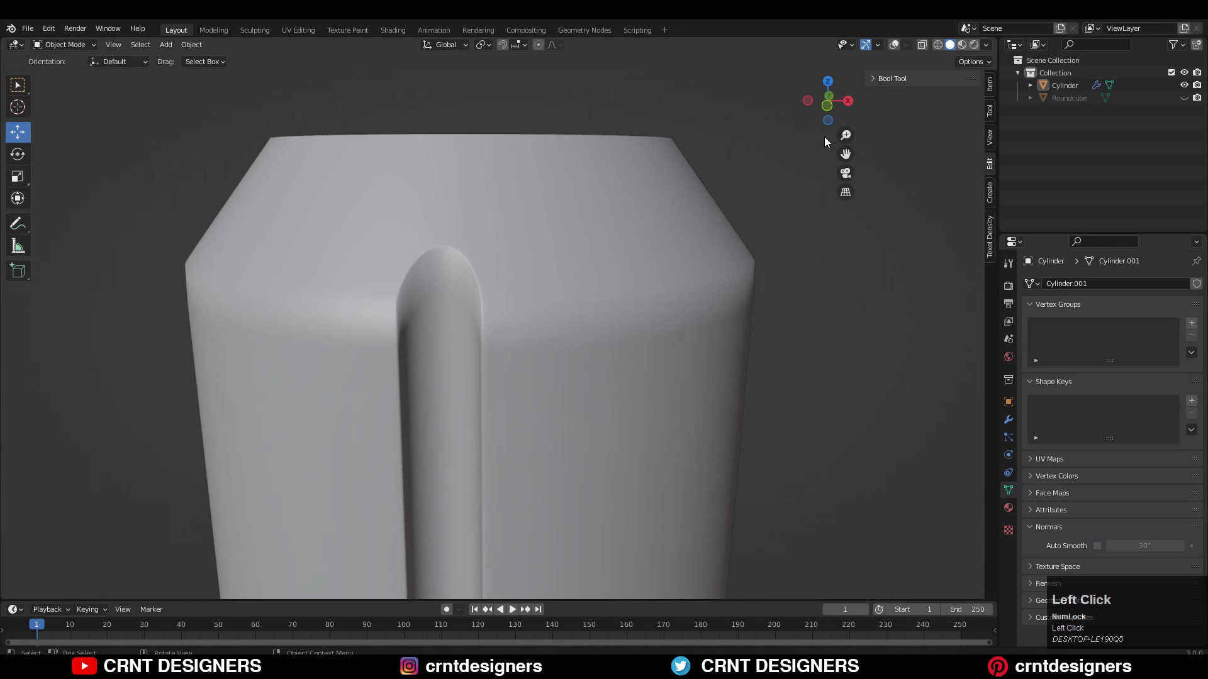
click(1008, 420)
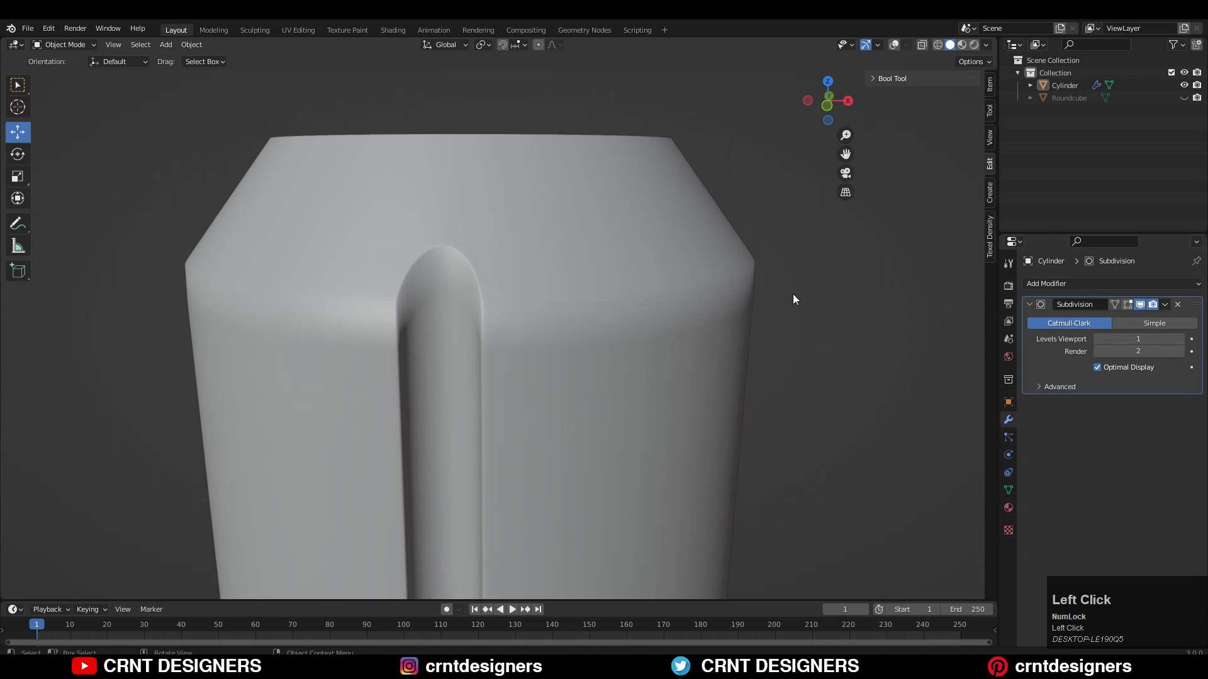
click(1180, 339)
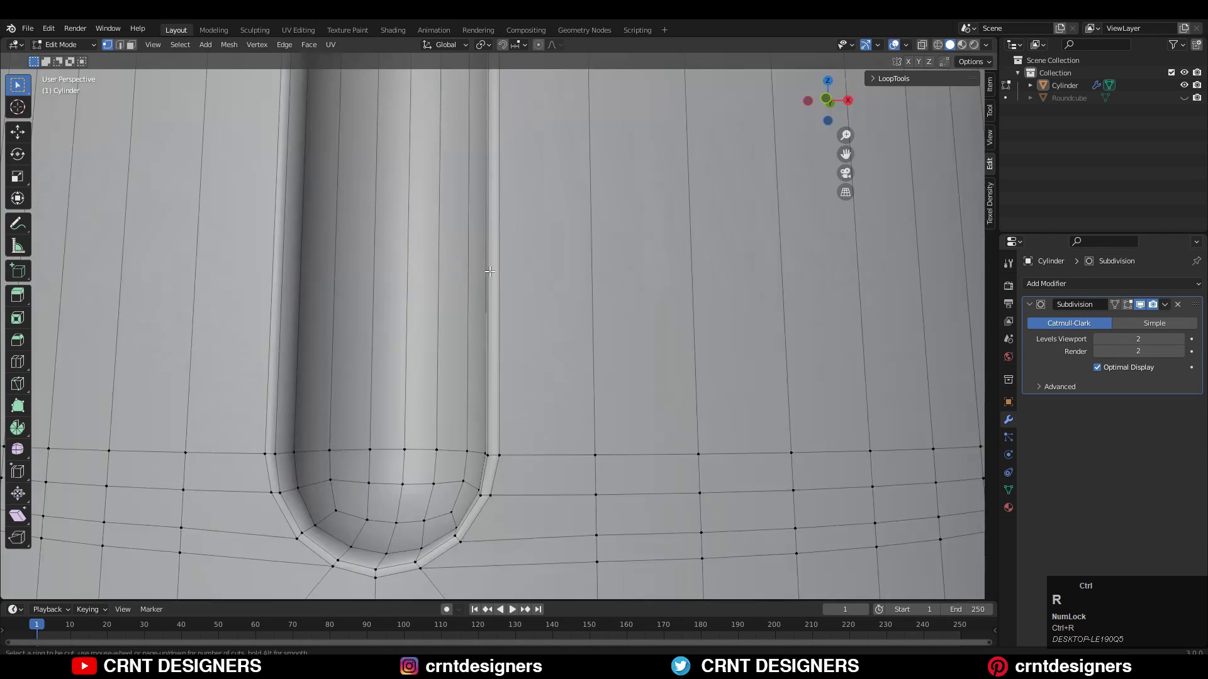
Add a horizontal edge loop around the wall above the groove's lower rounding, and hide the viewport overlays to check the smooth surface.
key(ctrl+r)
click(492, 295)
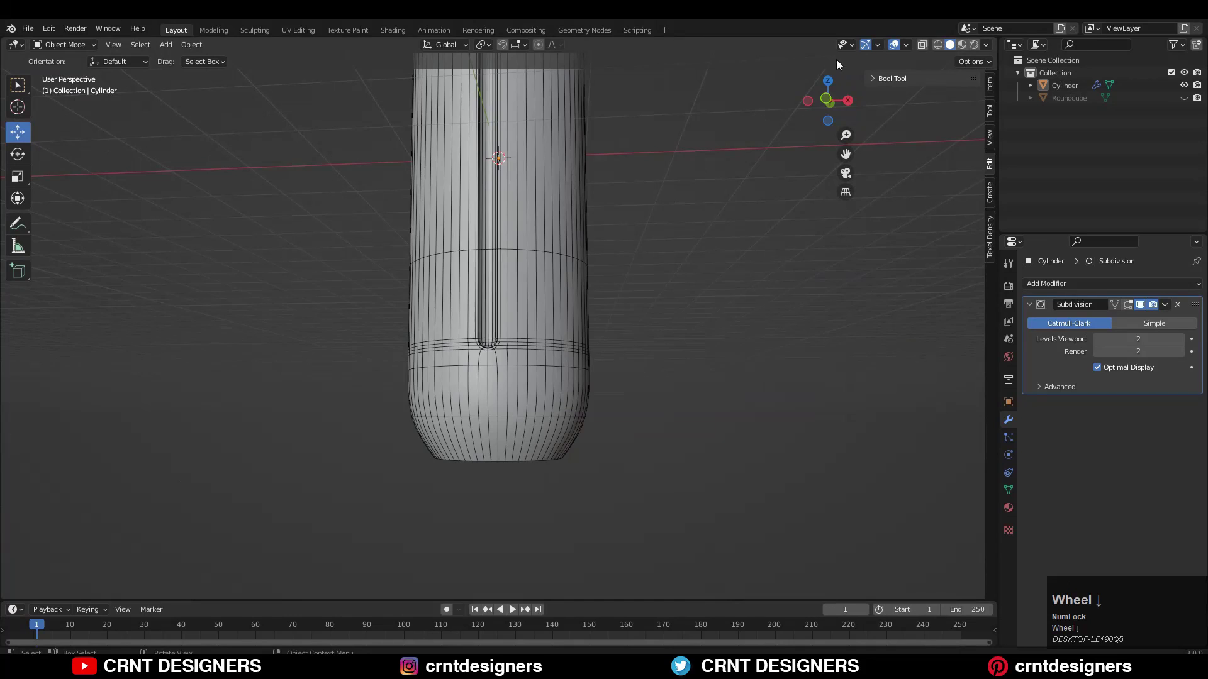
click(893, 45)
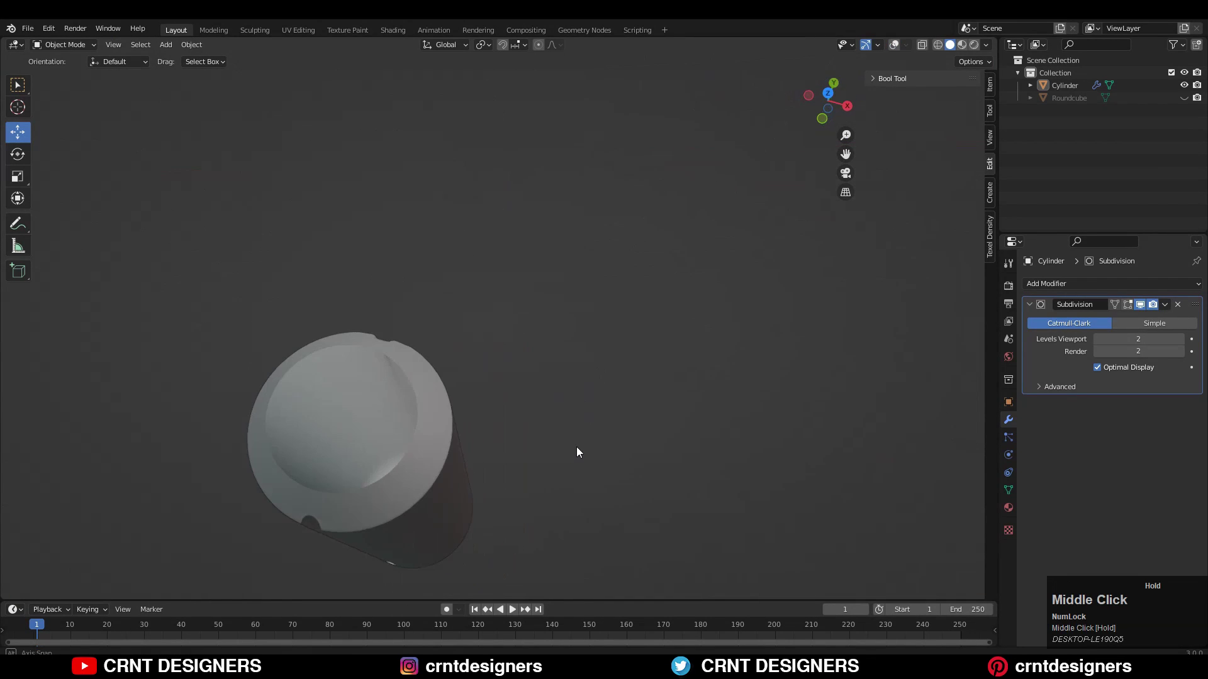